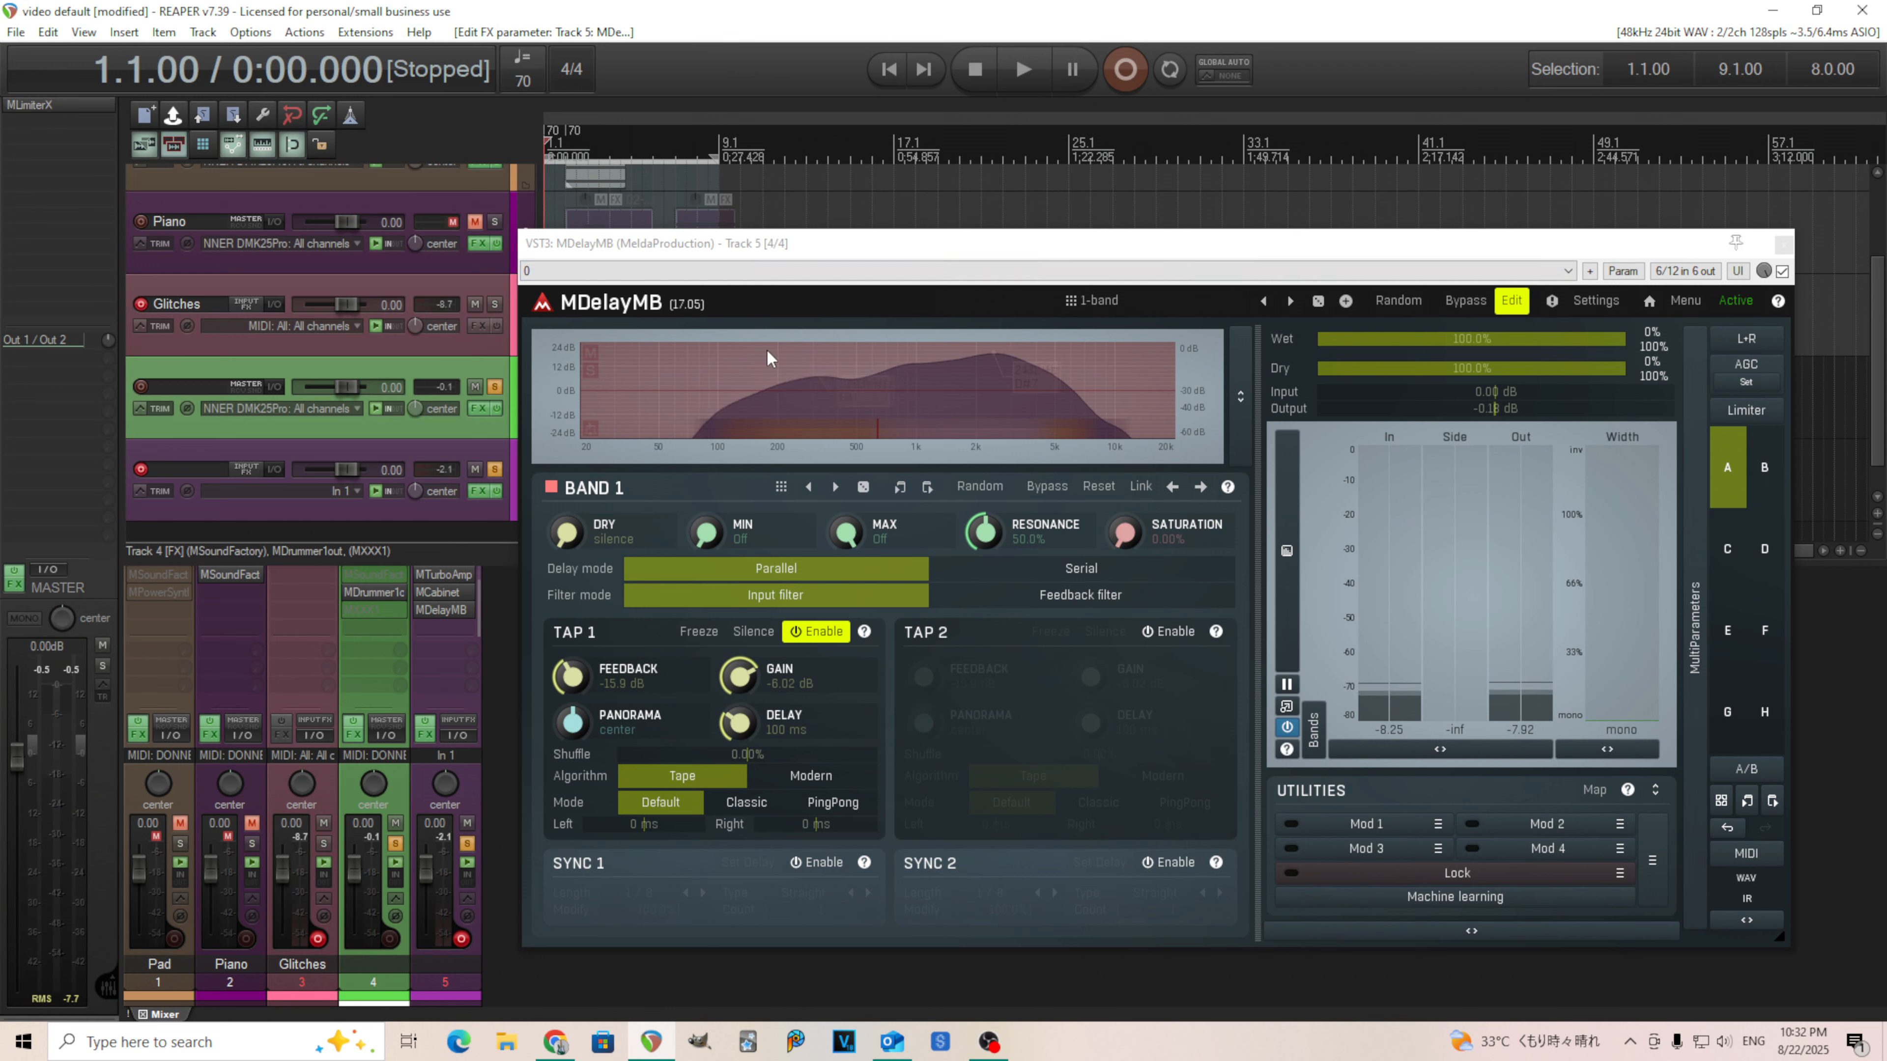
Step: Bypass MDelayMB and reactivate it to compare the unprocessed and delayed sound
left_click(1465, 301)
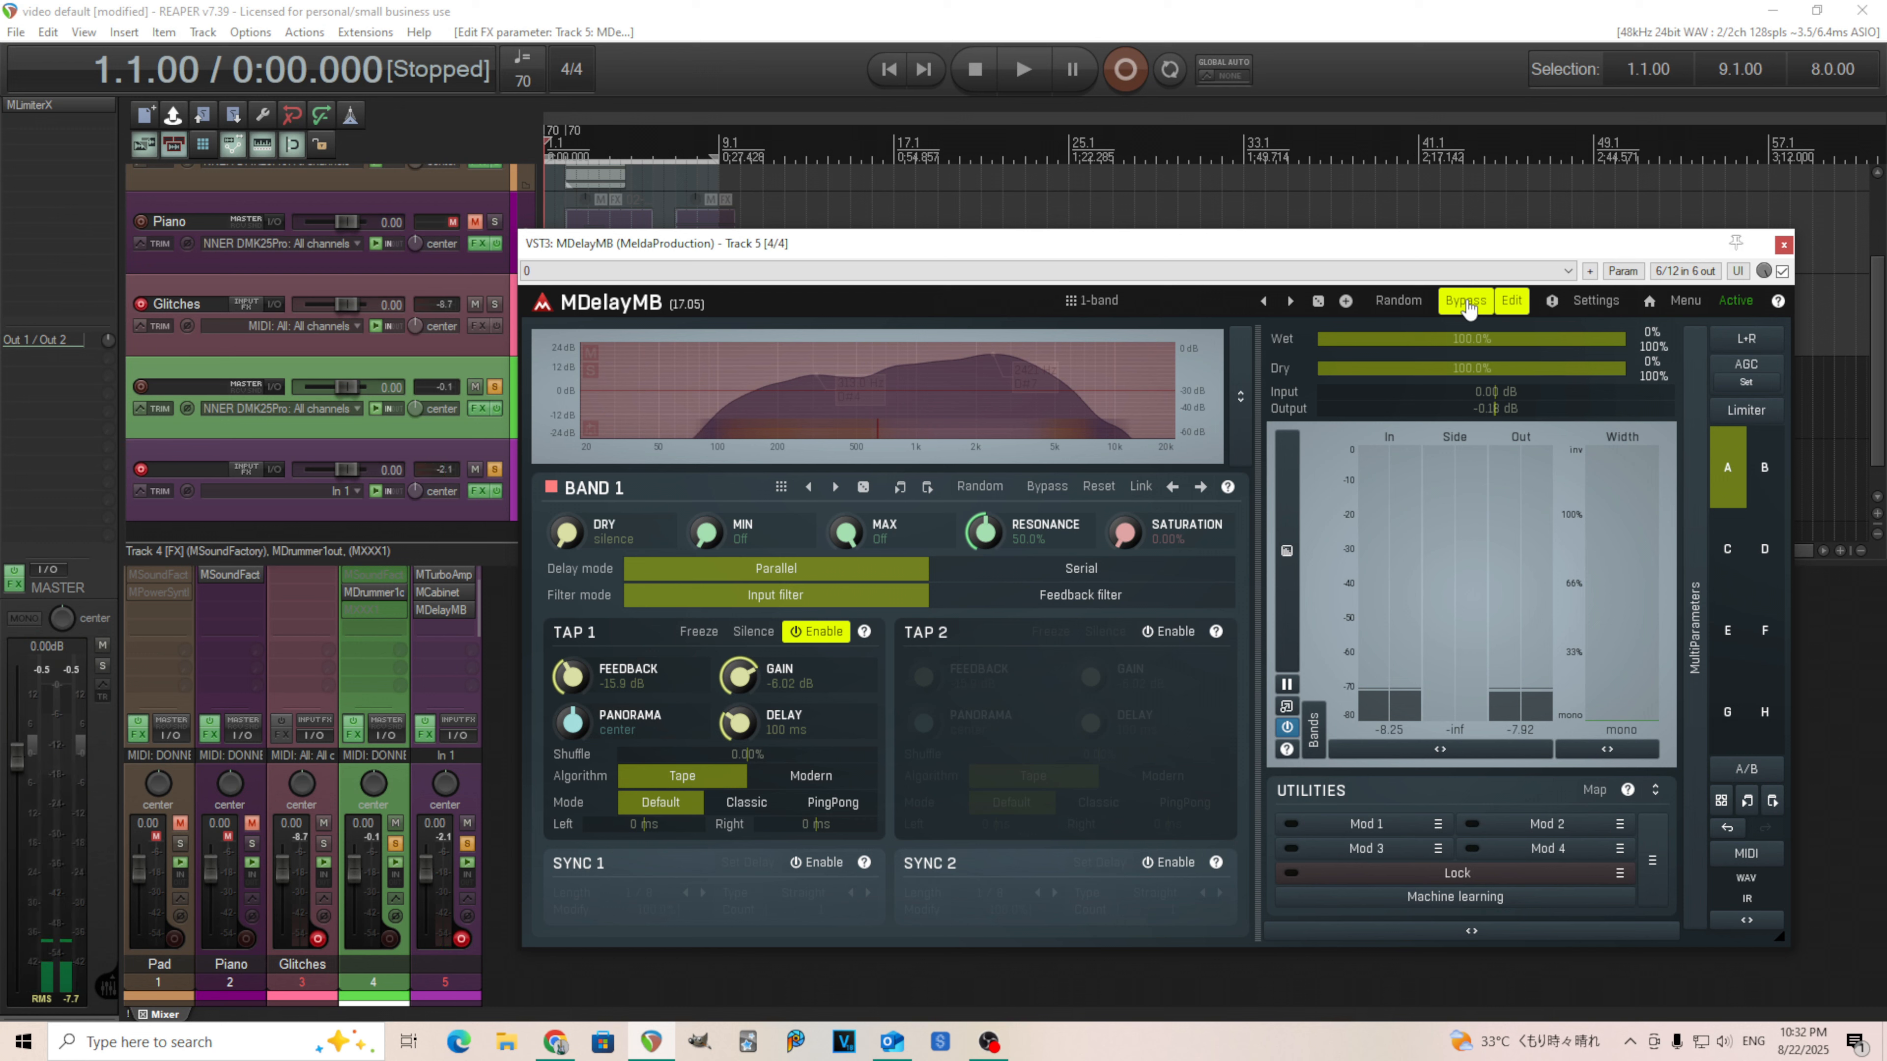
left_click(1467, 303)
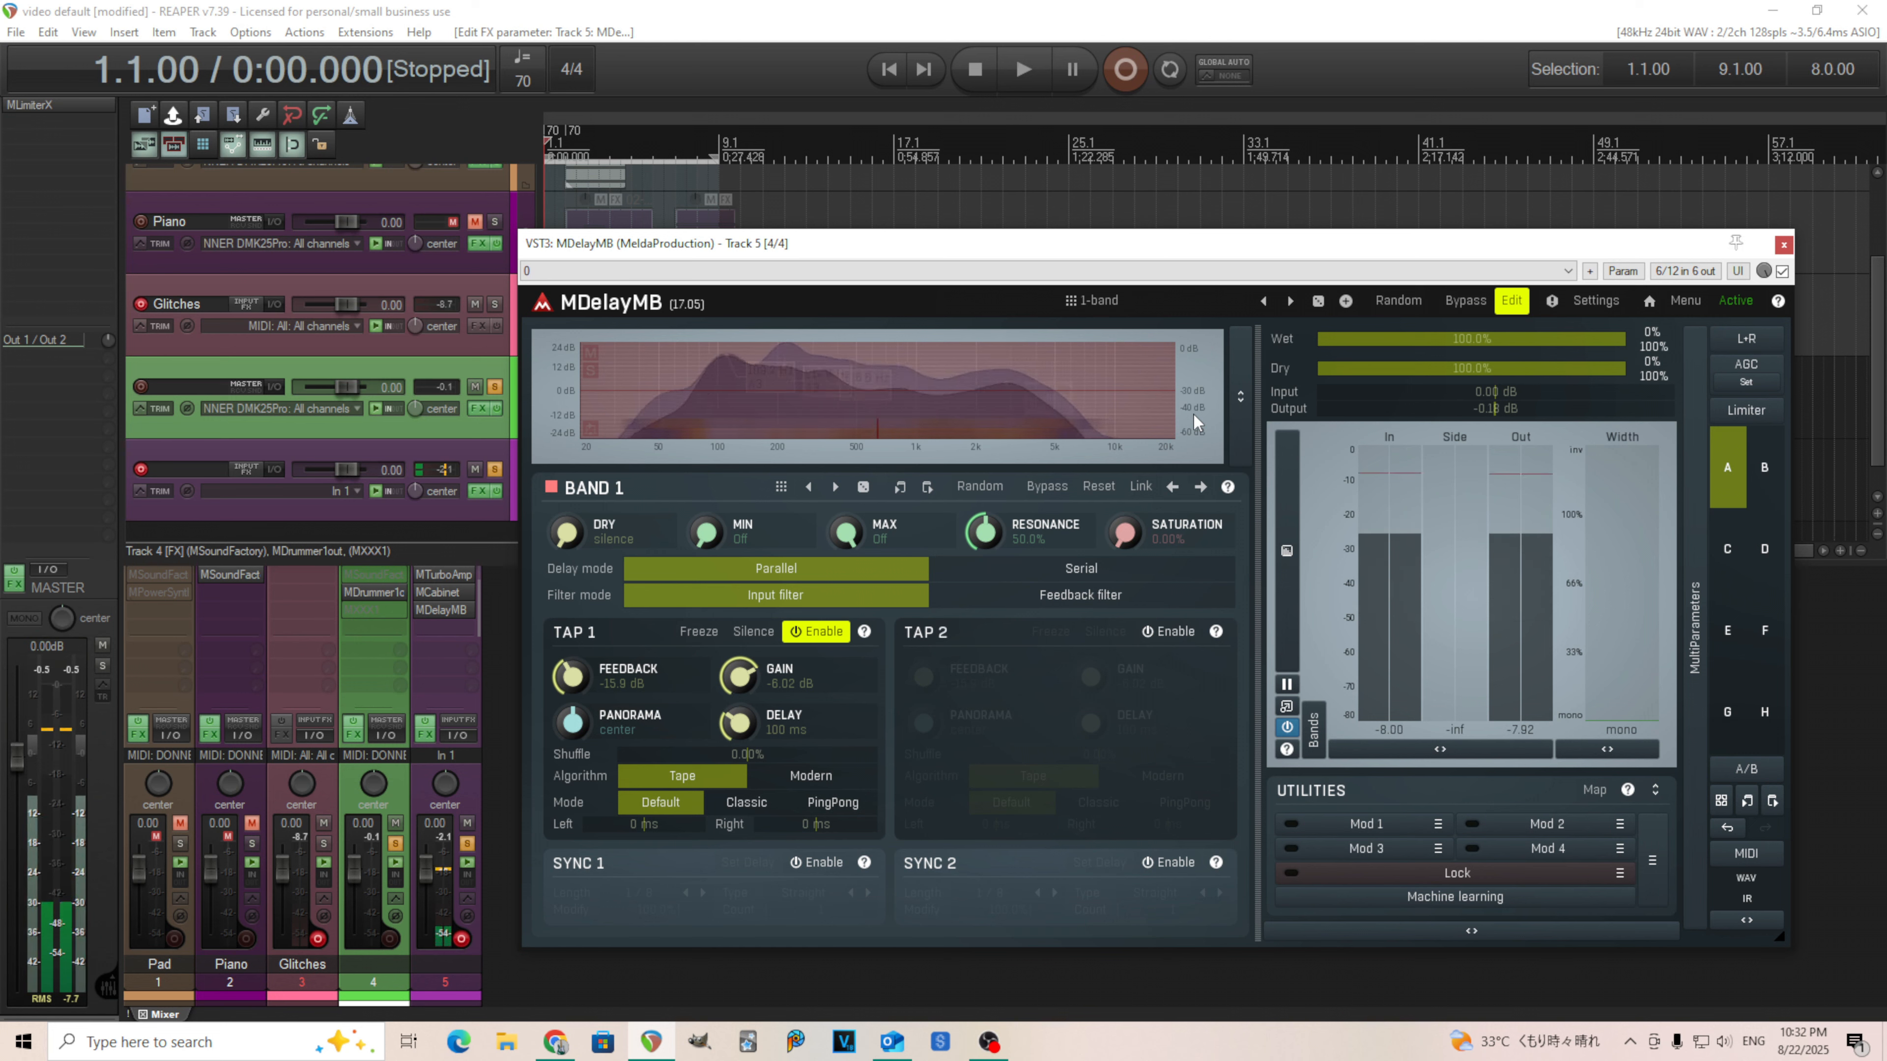
Step: Set Tap 1 to Classic mode with feedback at silence, a 46 ms delay and a 3.2 ms right-channel offset
left_click(756, 810)
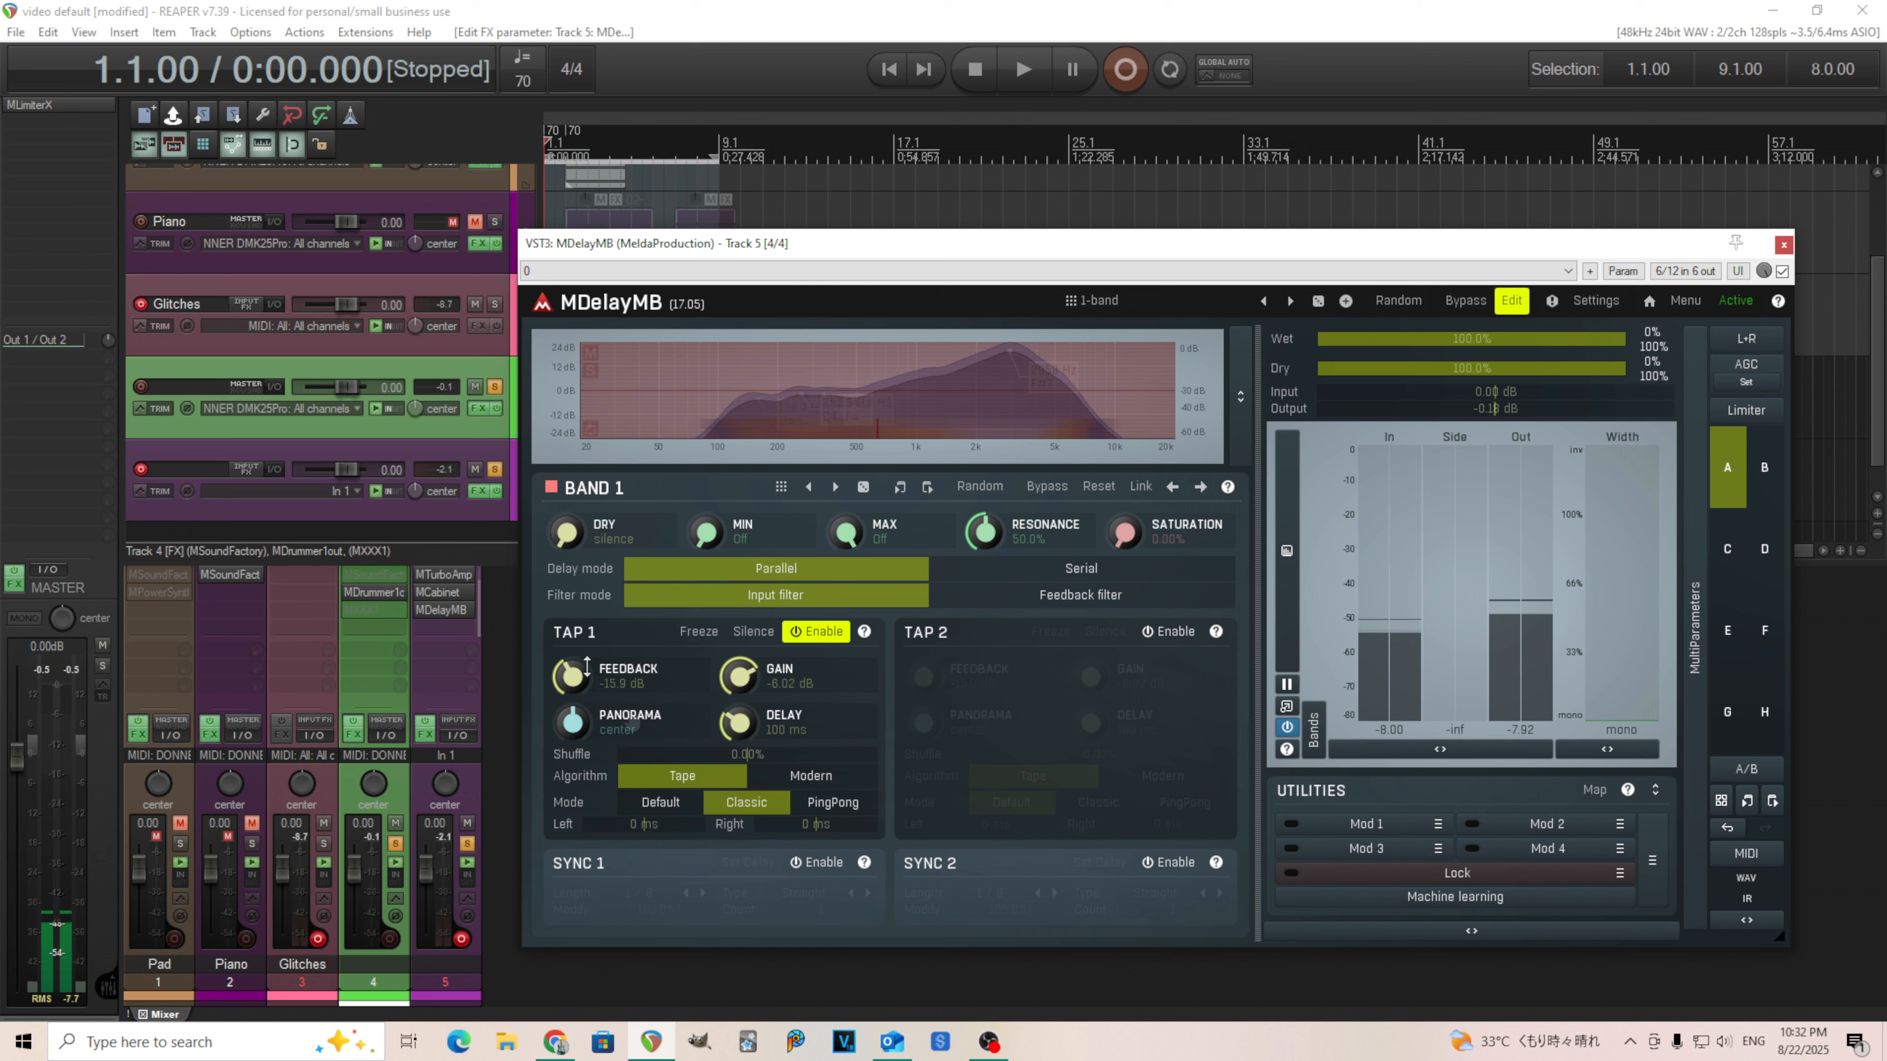
left_click_drag(571, 663, 568, 677)
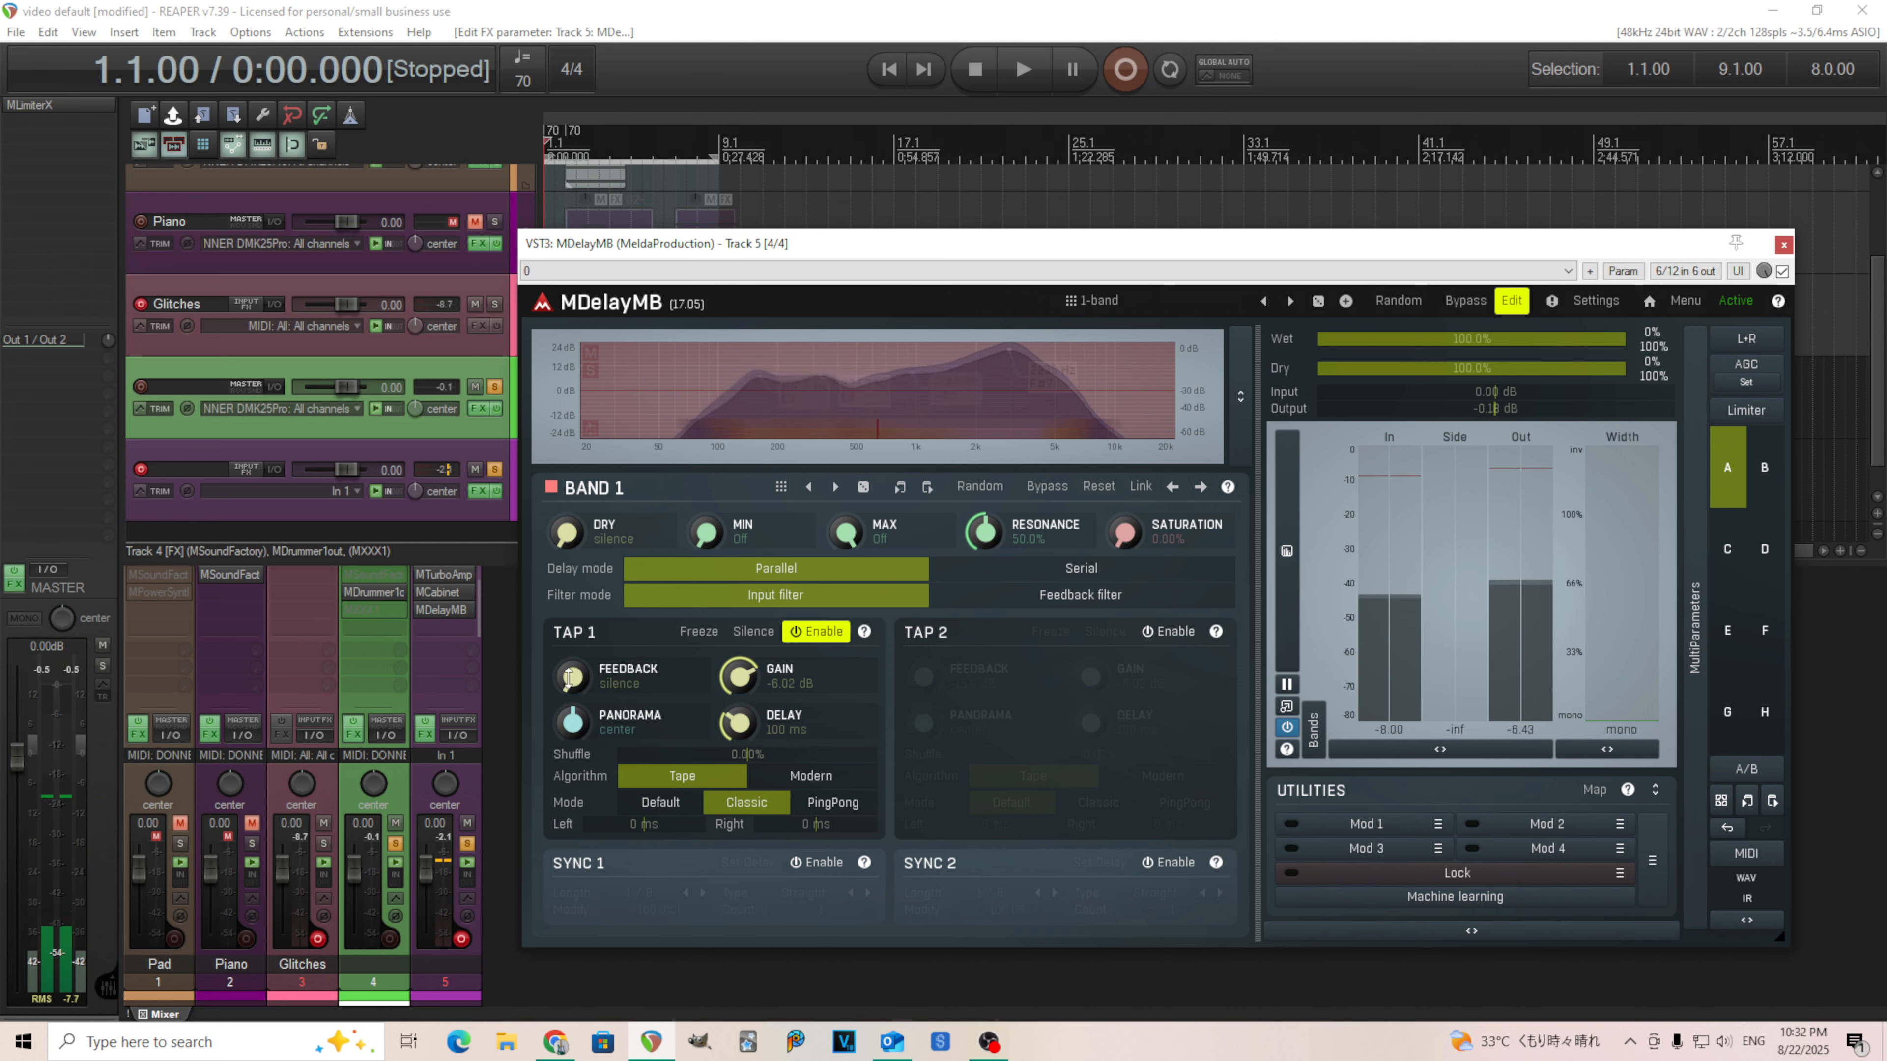
left_click_drag(731, 721, 731, 753)
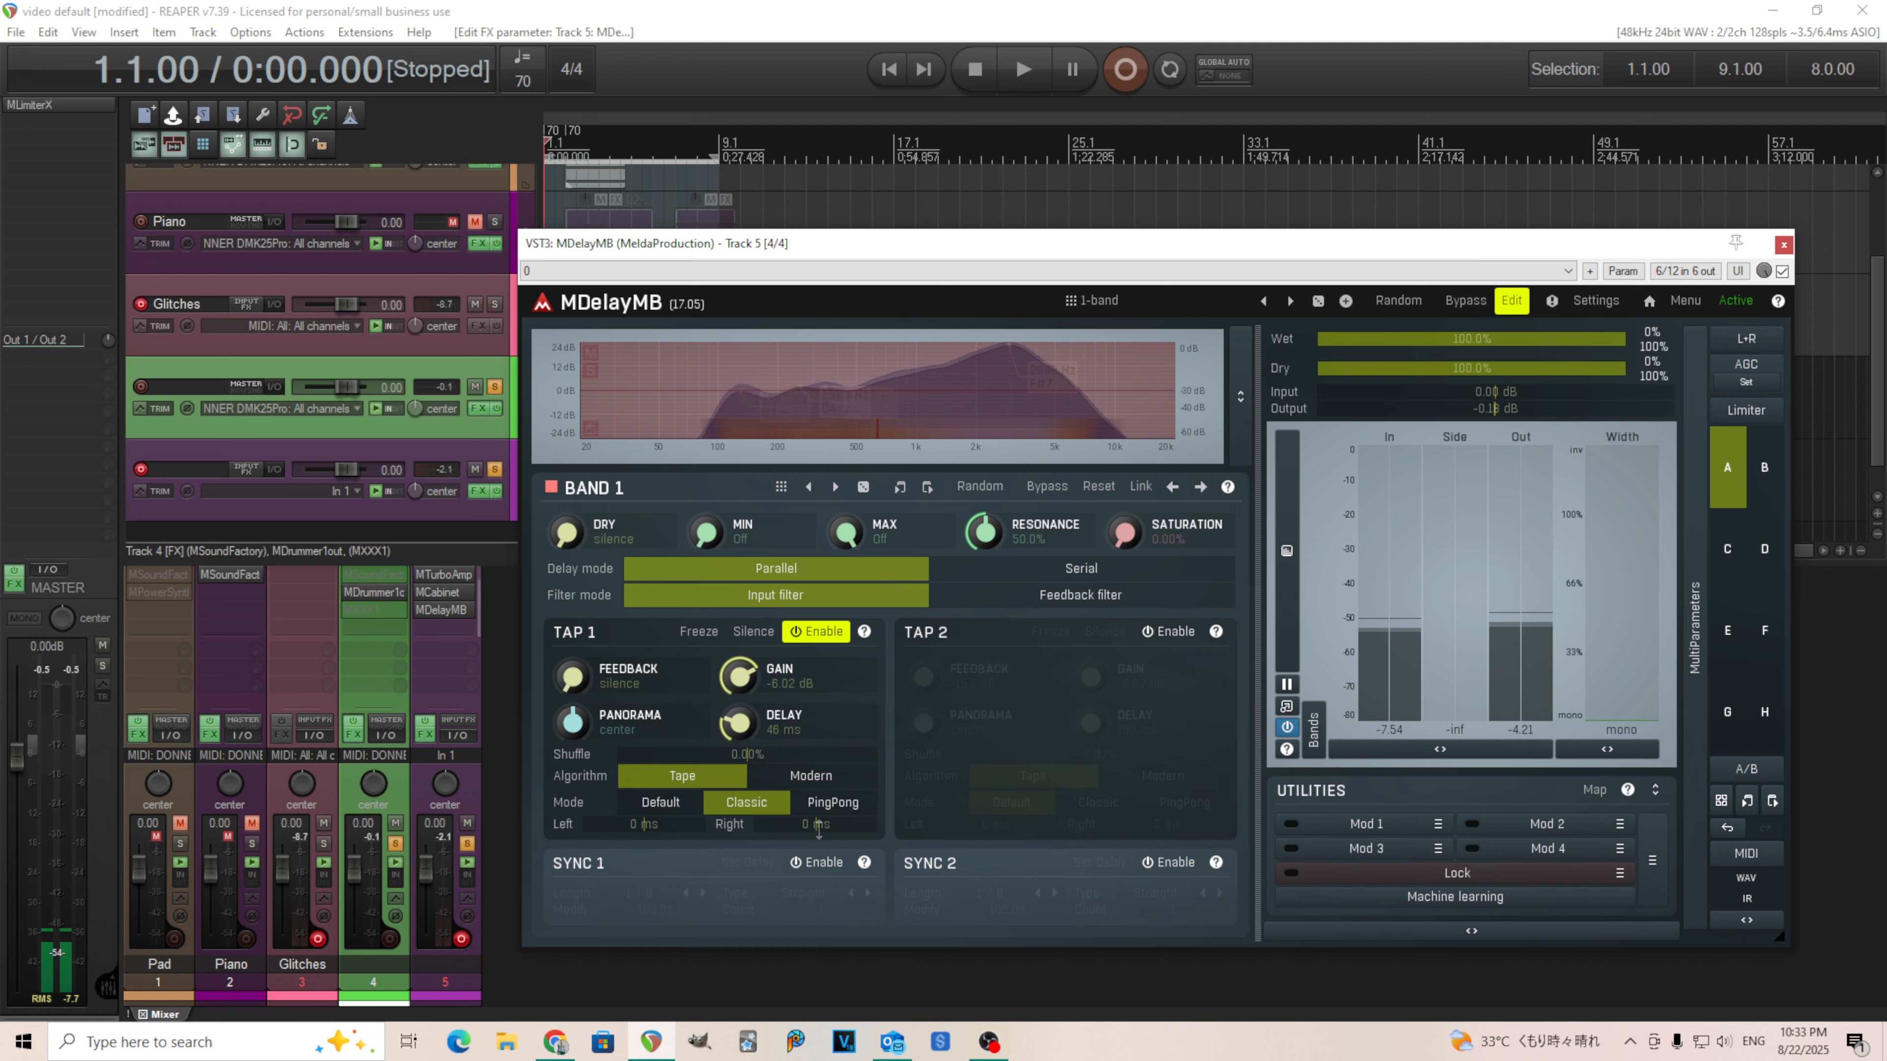
left_click_drag(818, 827, 823, 823)
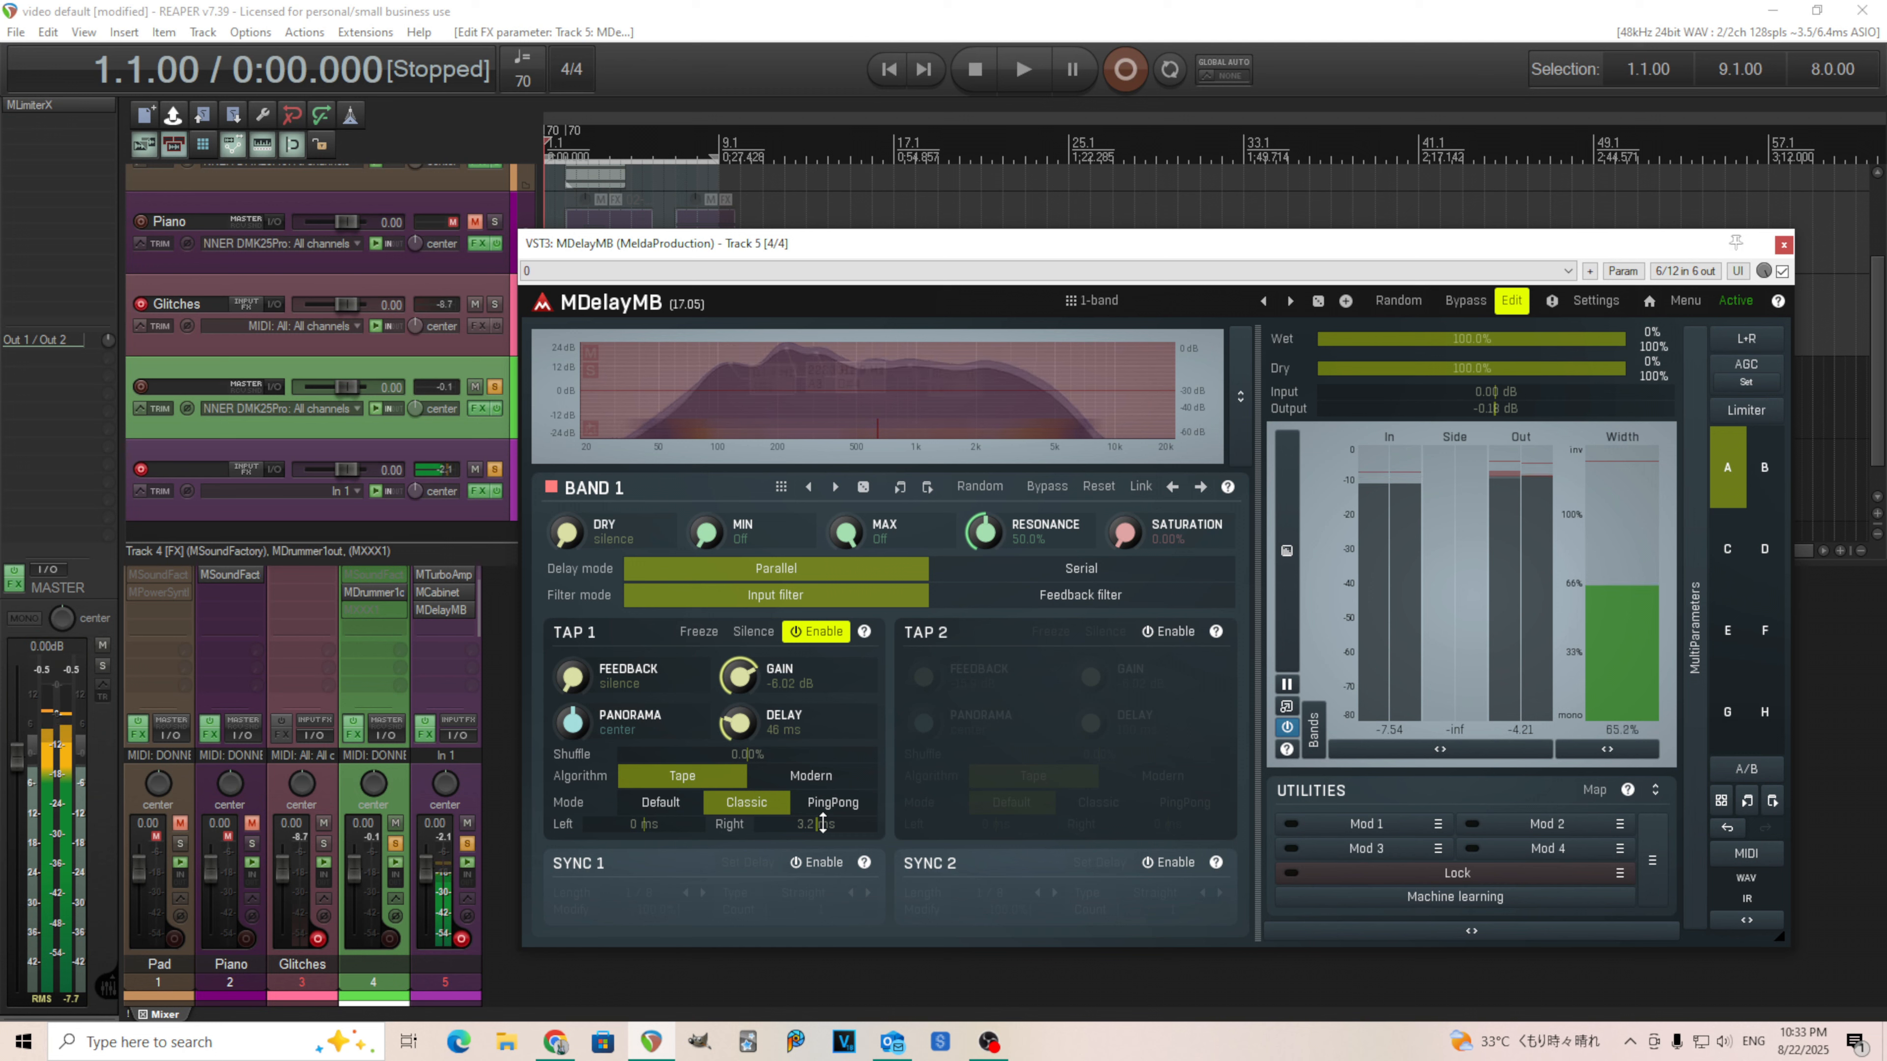
Step: Reduce the wet level to about 50% and limit the band 1 filter to 138.4 Hz minimum and 2133 Hz maximum
left_click_drag(1626, 338, 1469, 338)
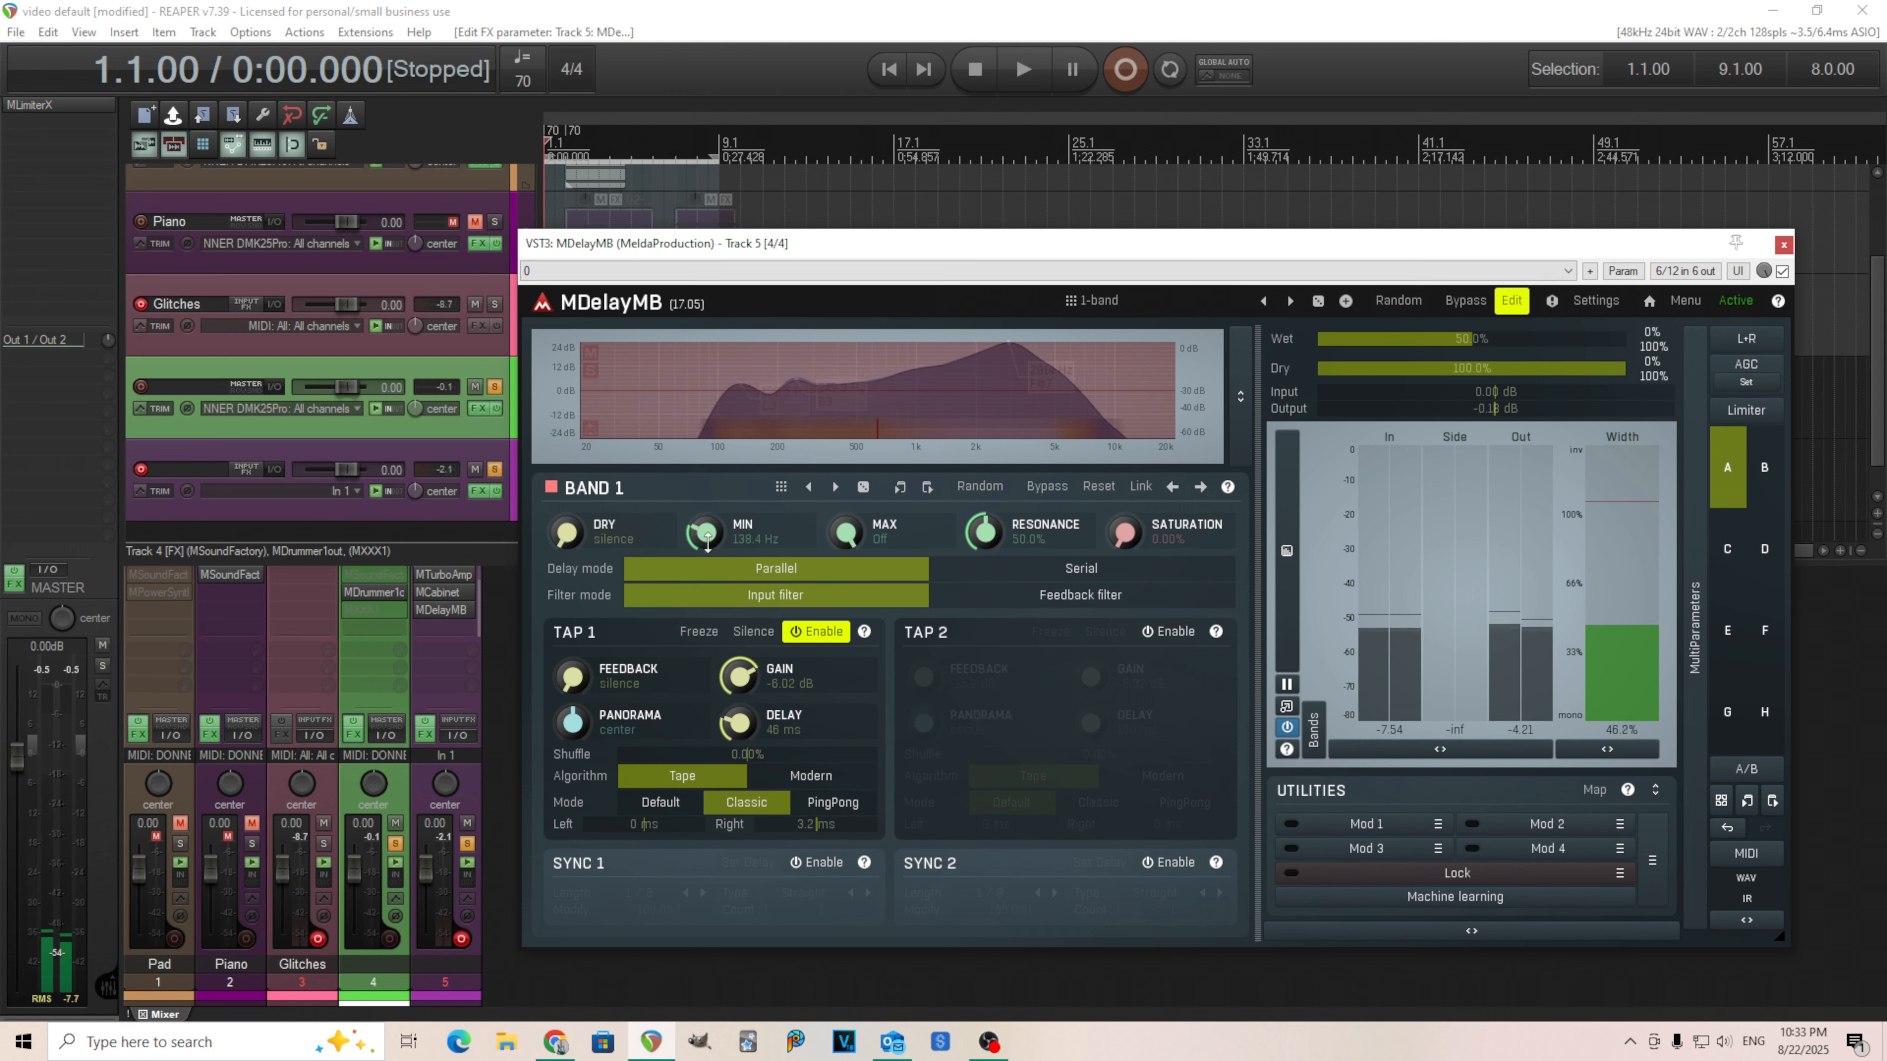
mouse_move(845, 535)
left_mouse_down()
mouse_move(845, 569)
mouse_move(845, 530)
left_mouse_up()
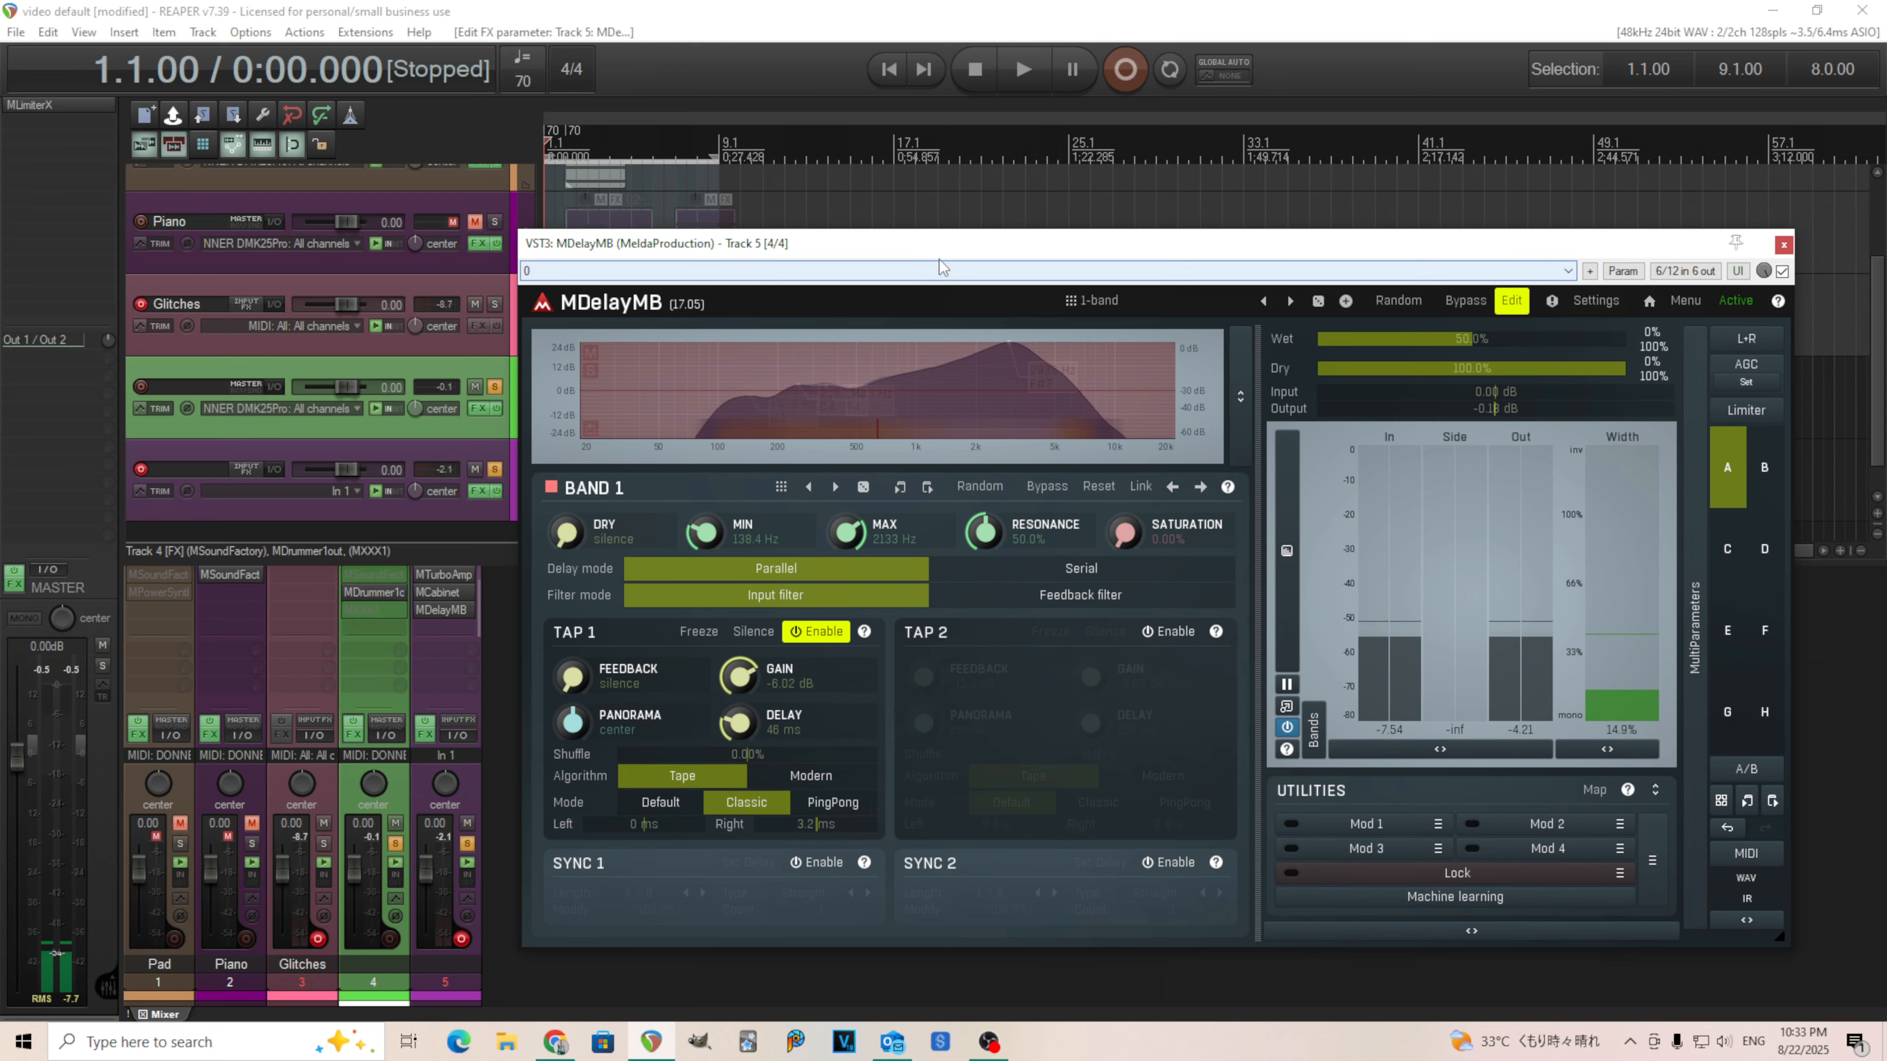
Step: Reposition the plugin window, insert a second band above band 1 in frequency, and select each band to check its settings
left_click_drag(932, 255, 852, 229)
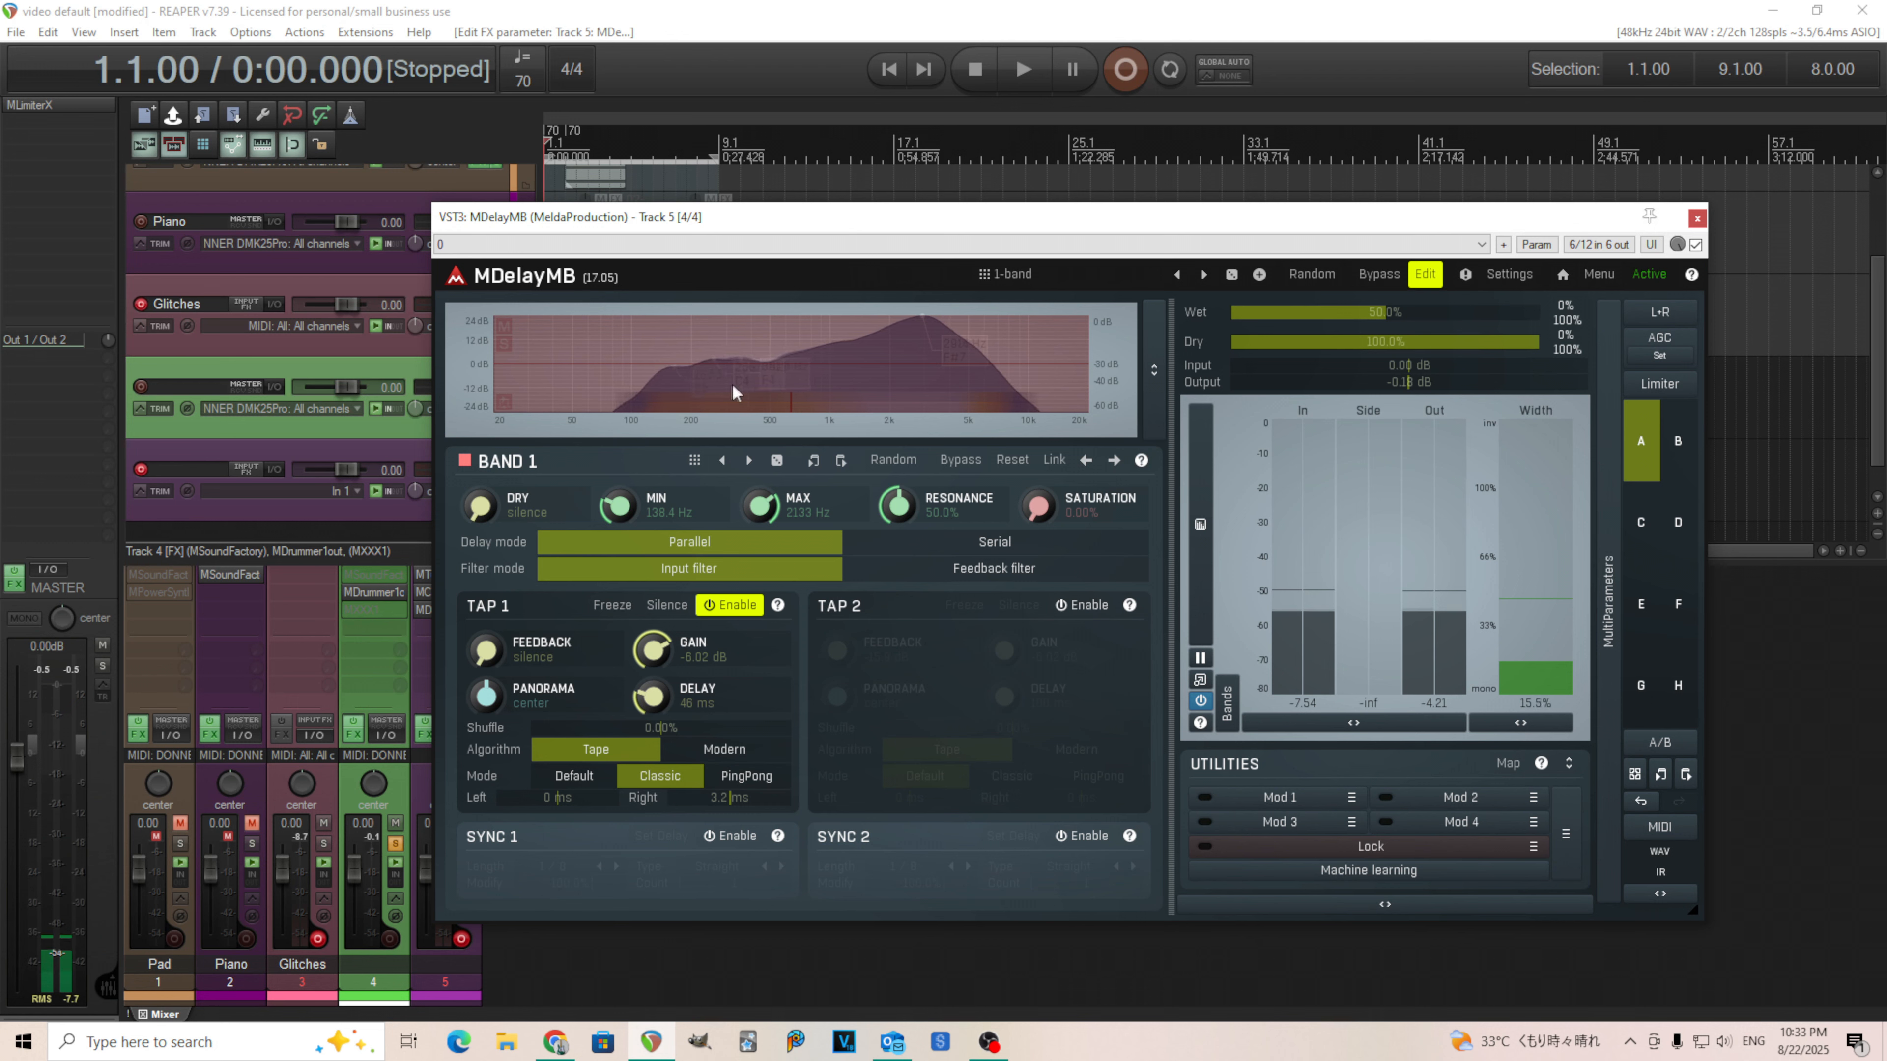
right_click(832, 392)
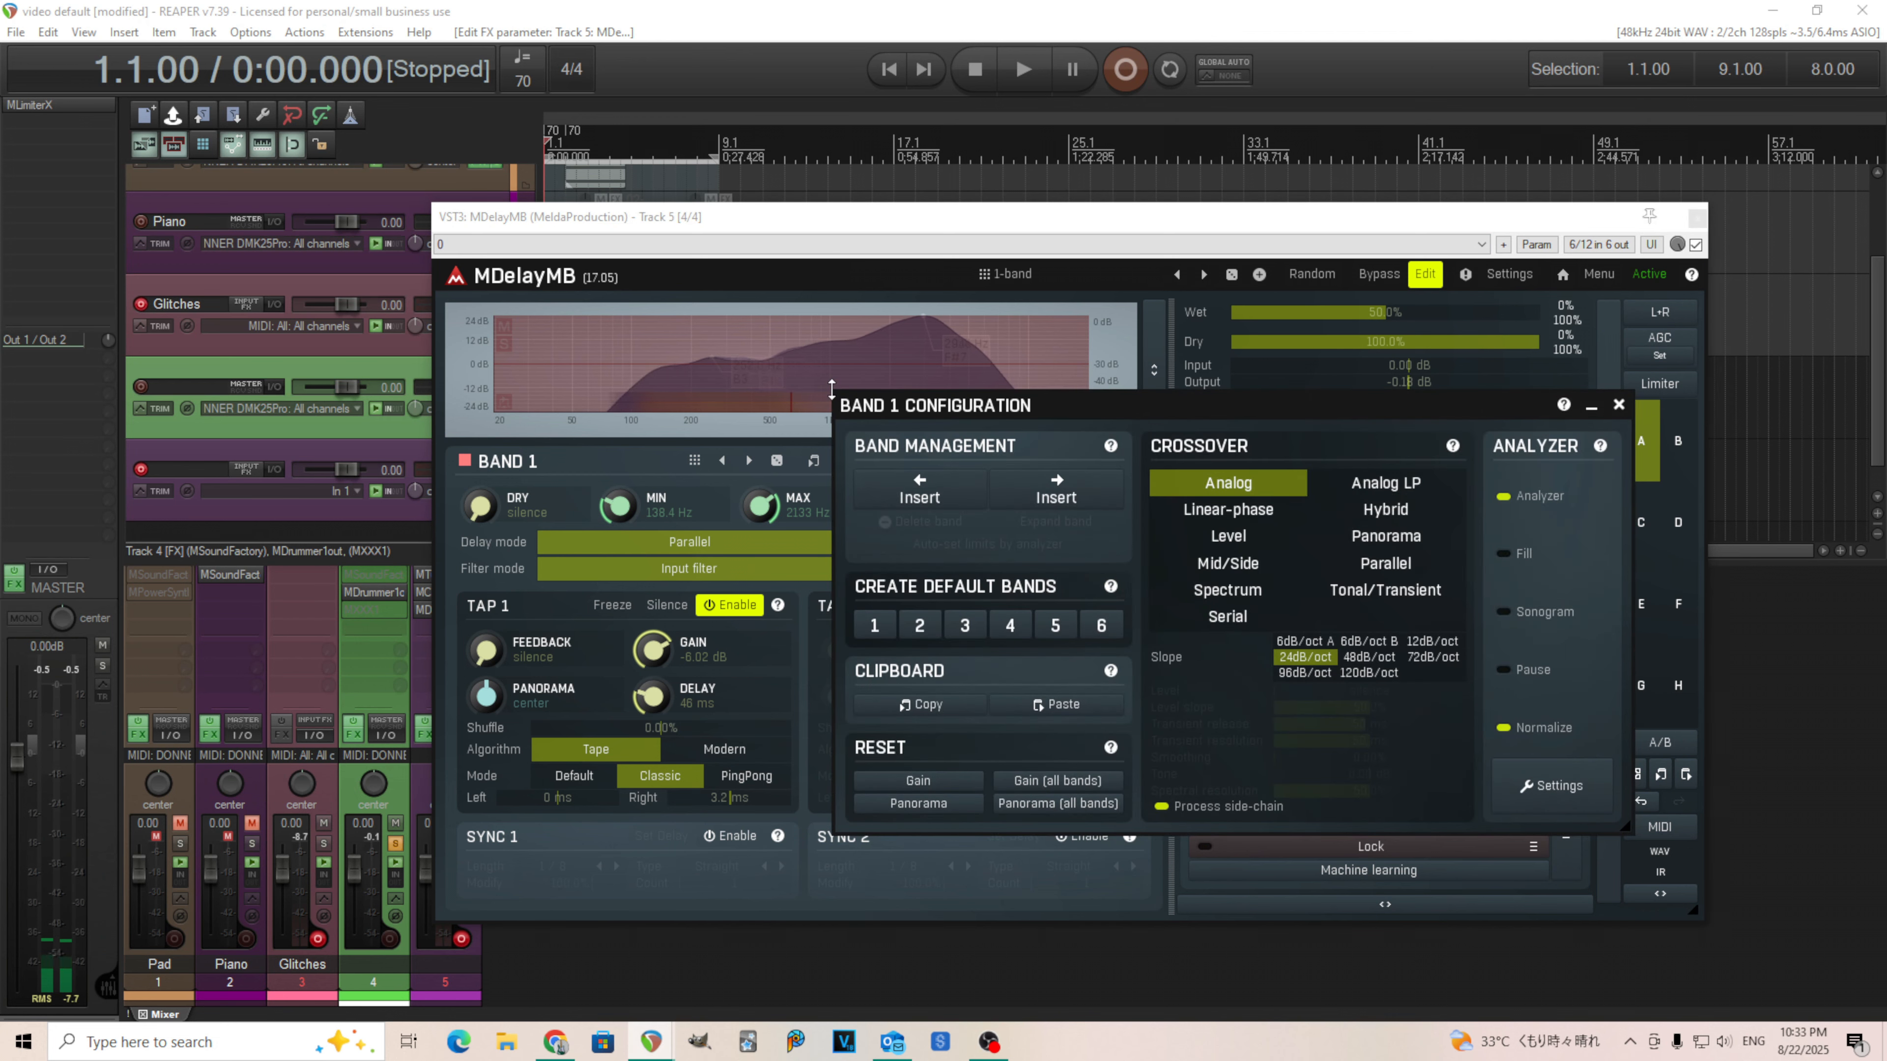
left_click(1084, 502)
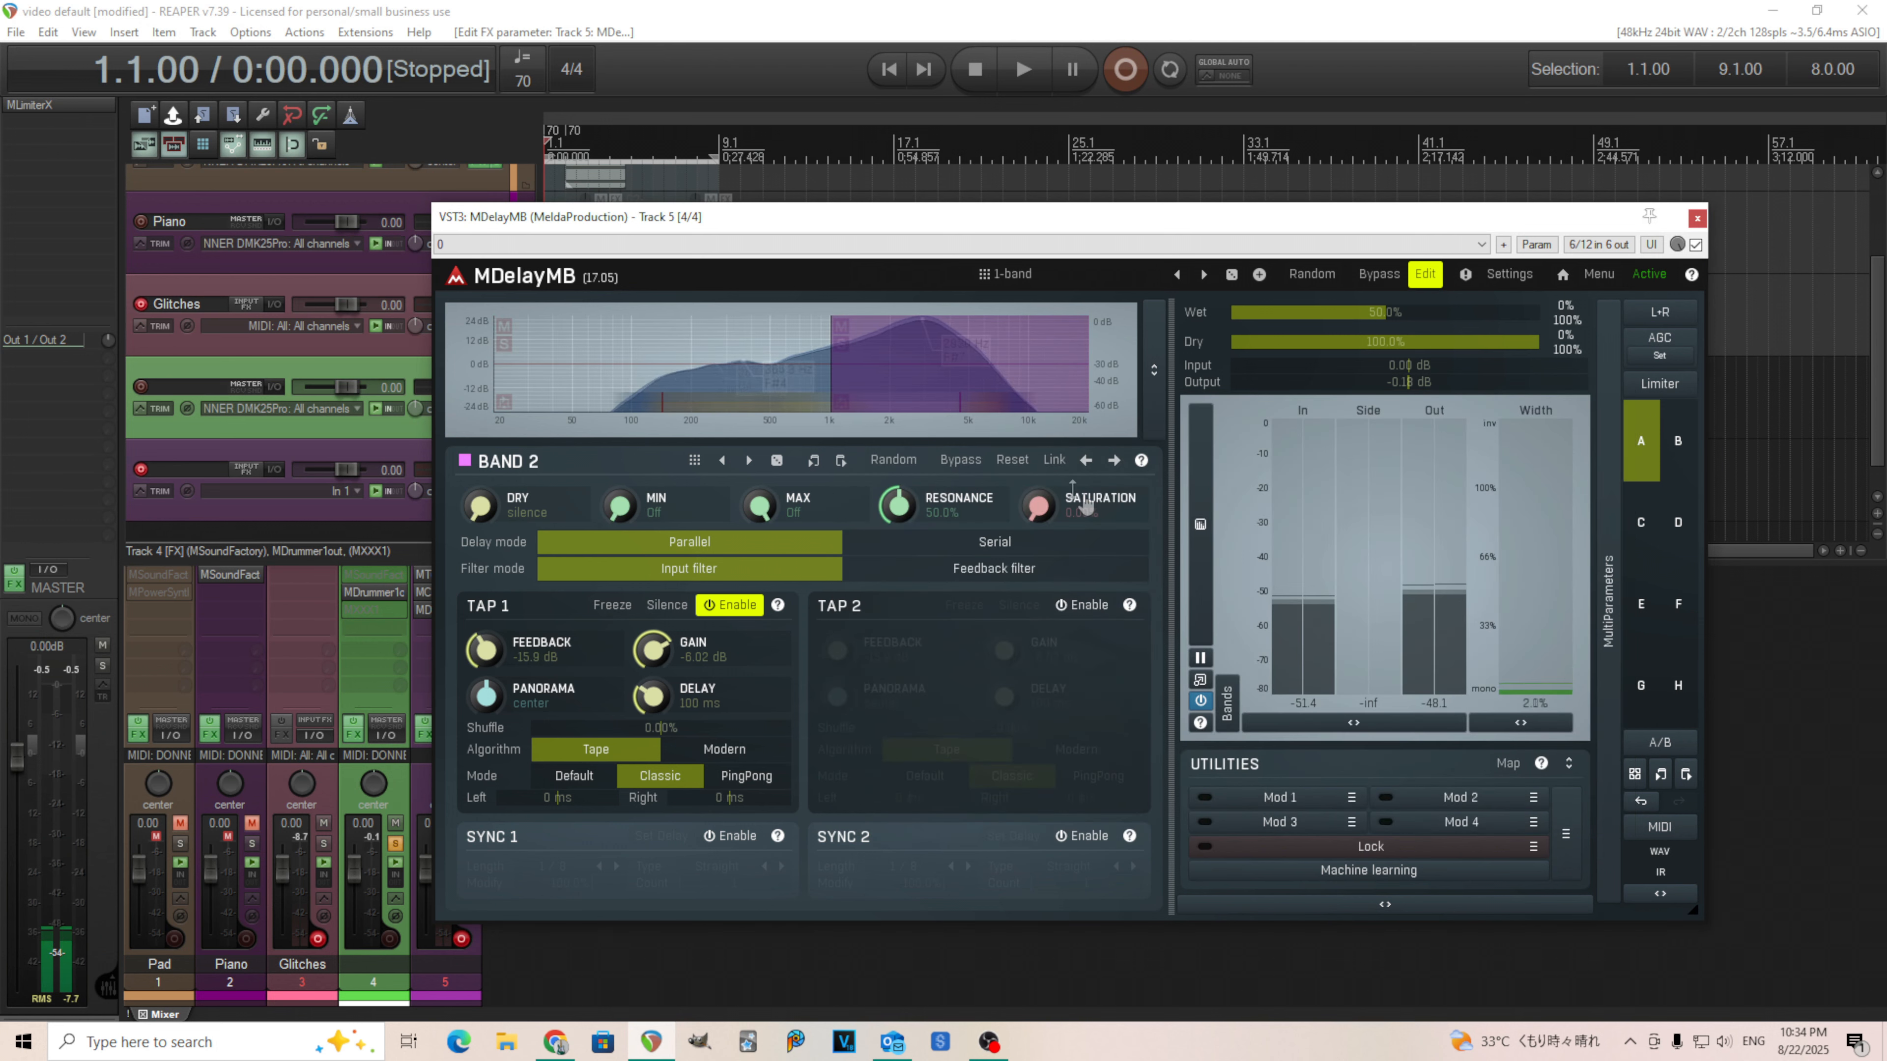
left_click(767, 384)
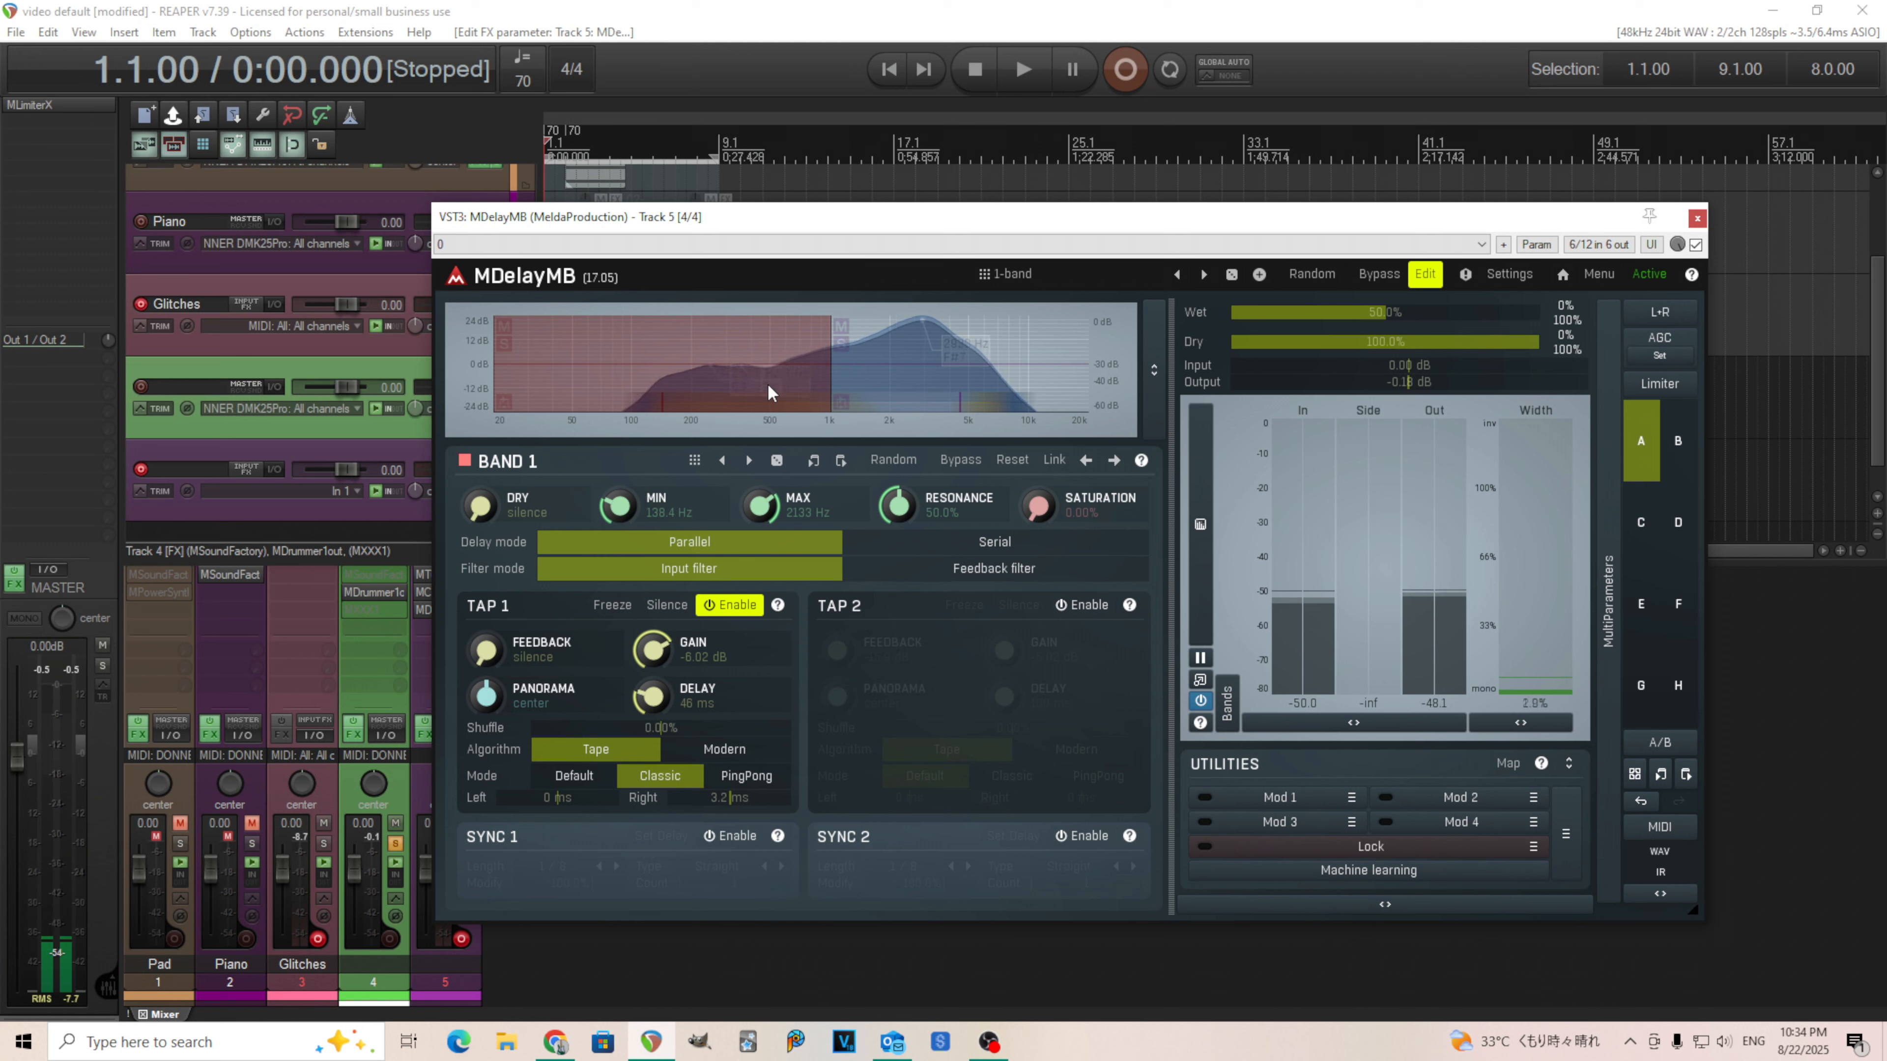
left_click(894, 380)
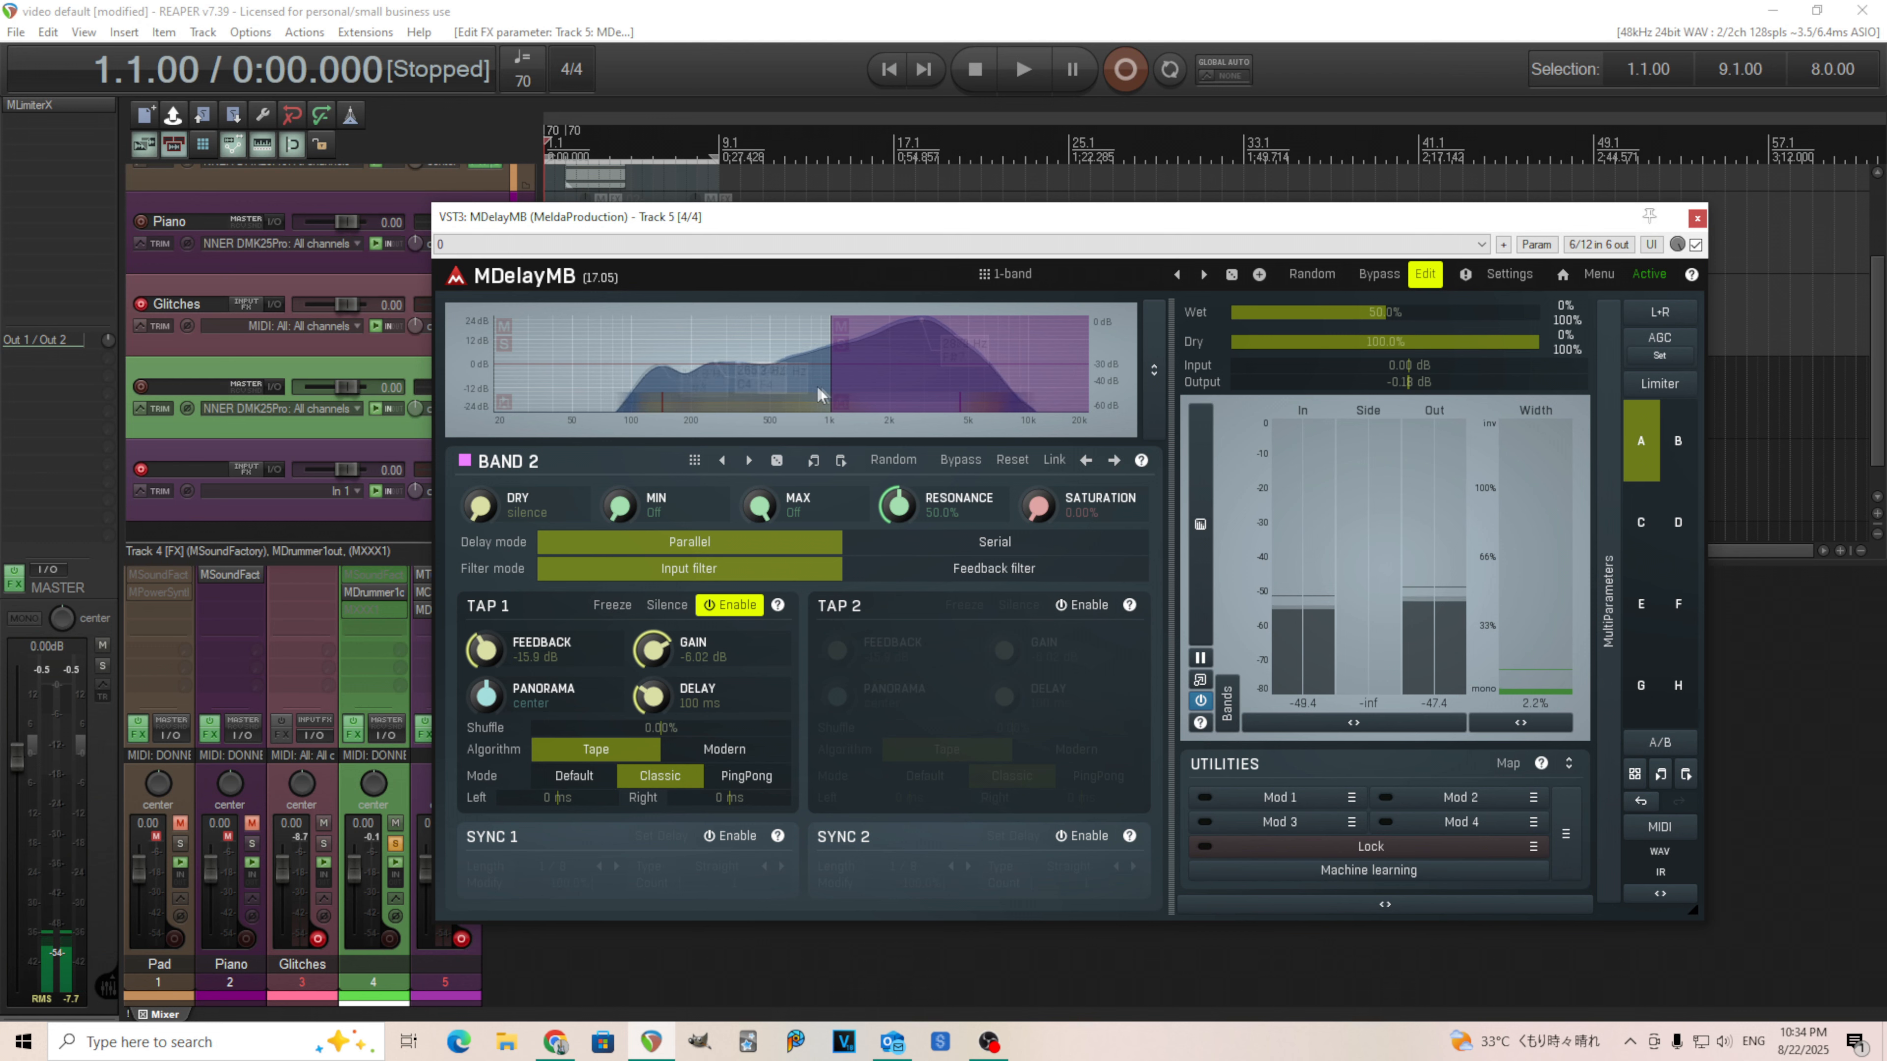
Step: Change the crossover type to Level, raise its level setting to 0 dB and place the band boundary at -11.6 dB
right_click(765, 389)
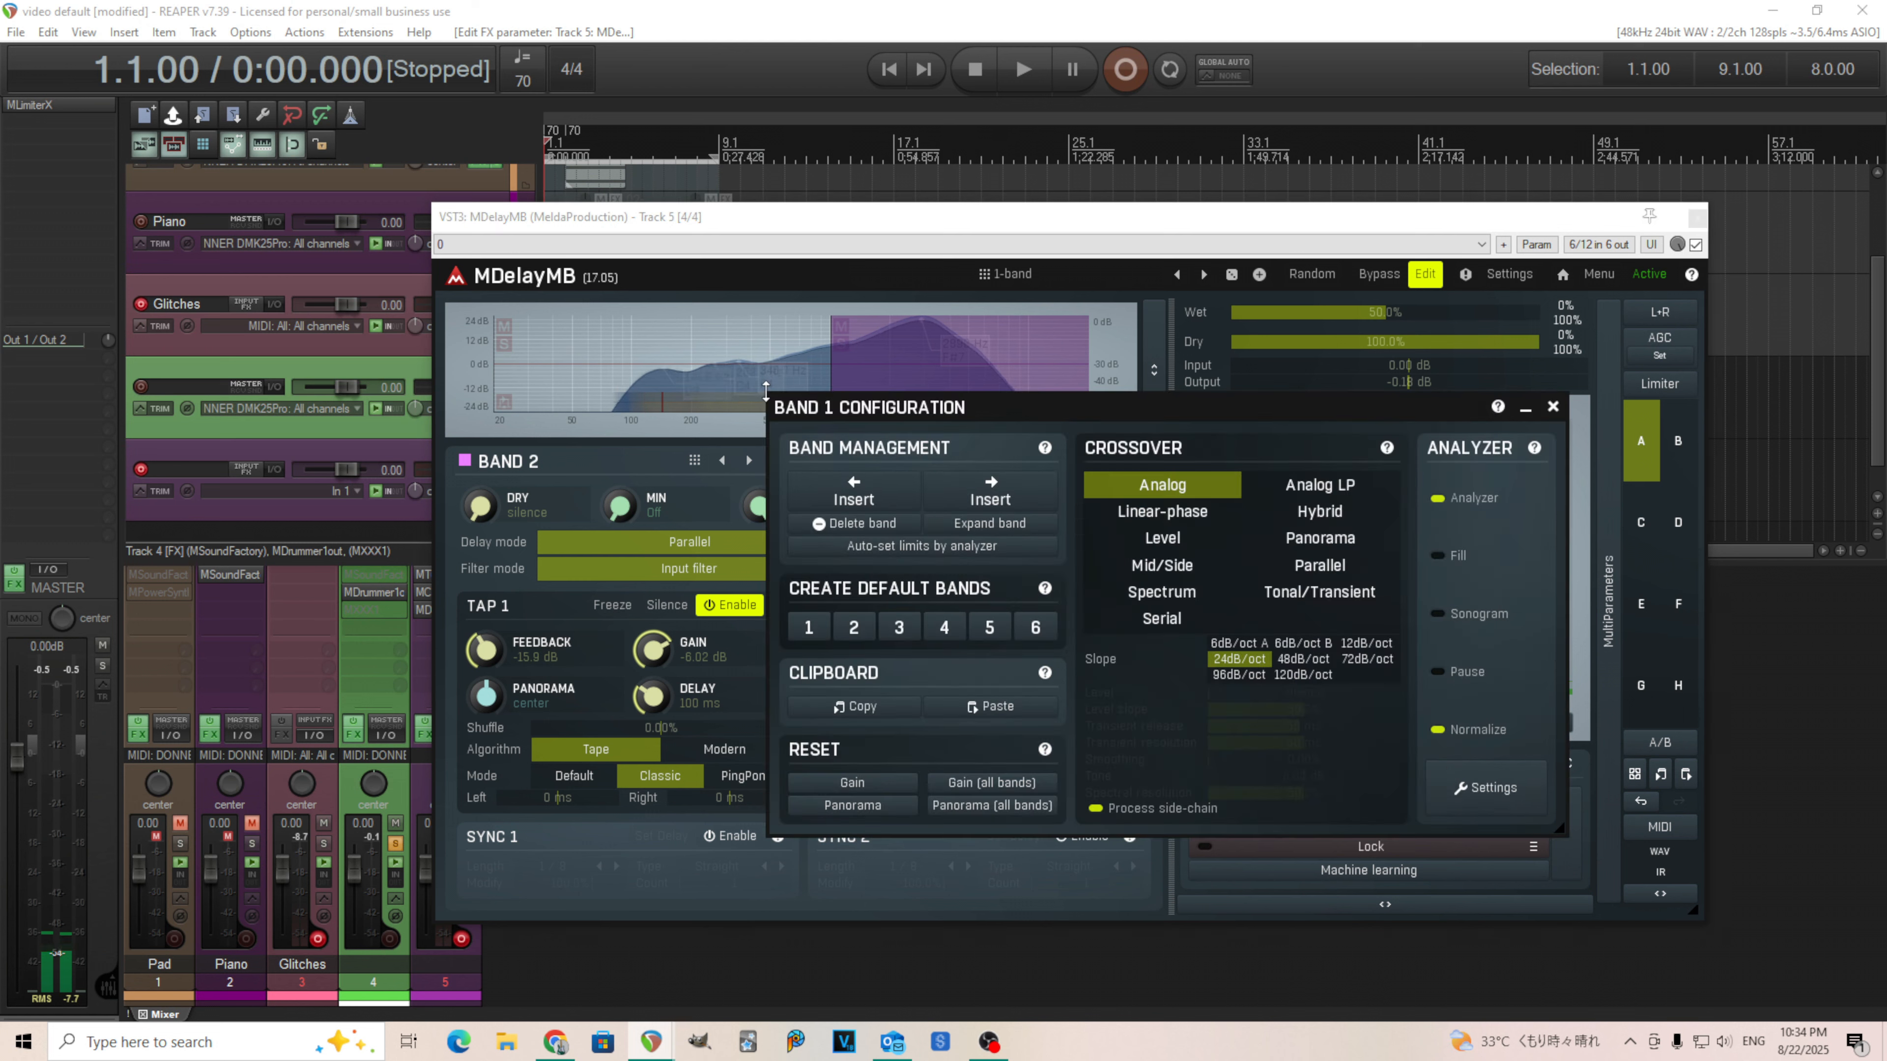
left_click(1193, 554)
left_click_drag(1044, 419, 995, 518)
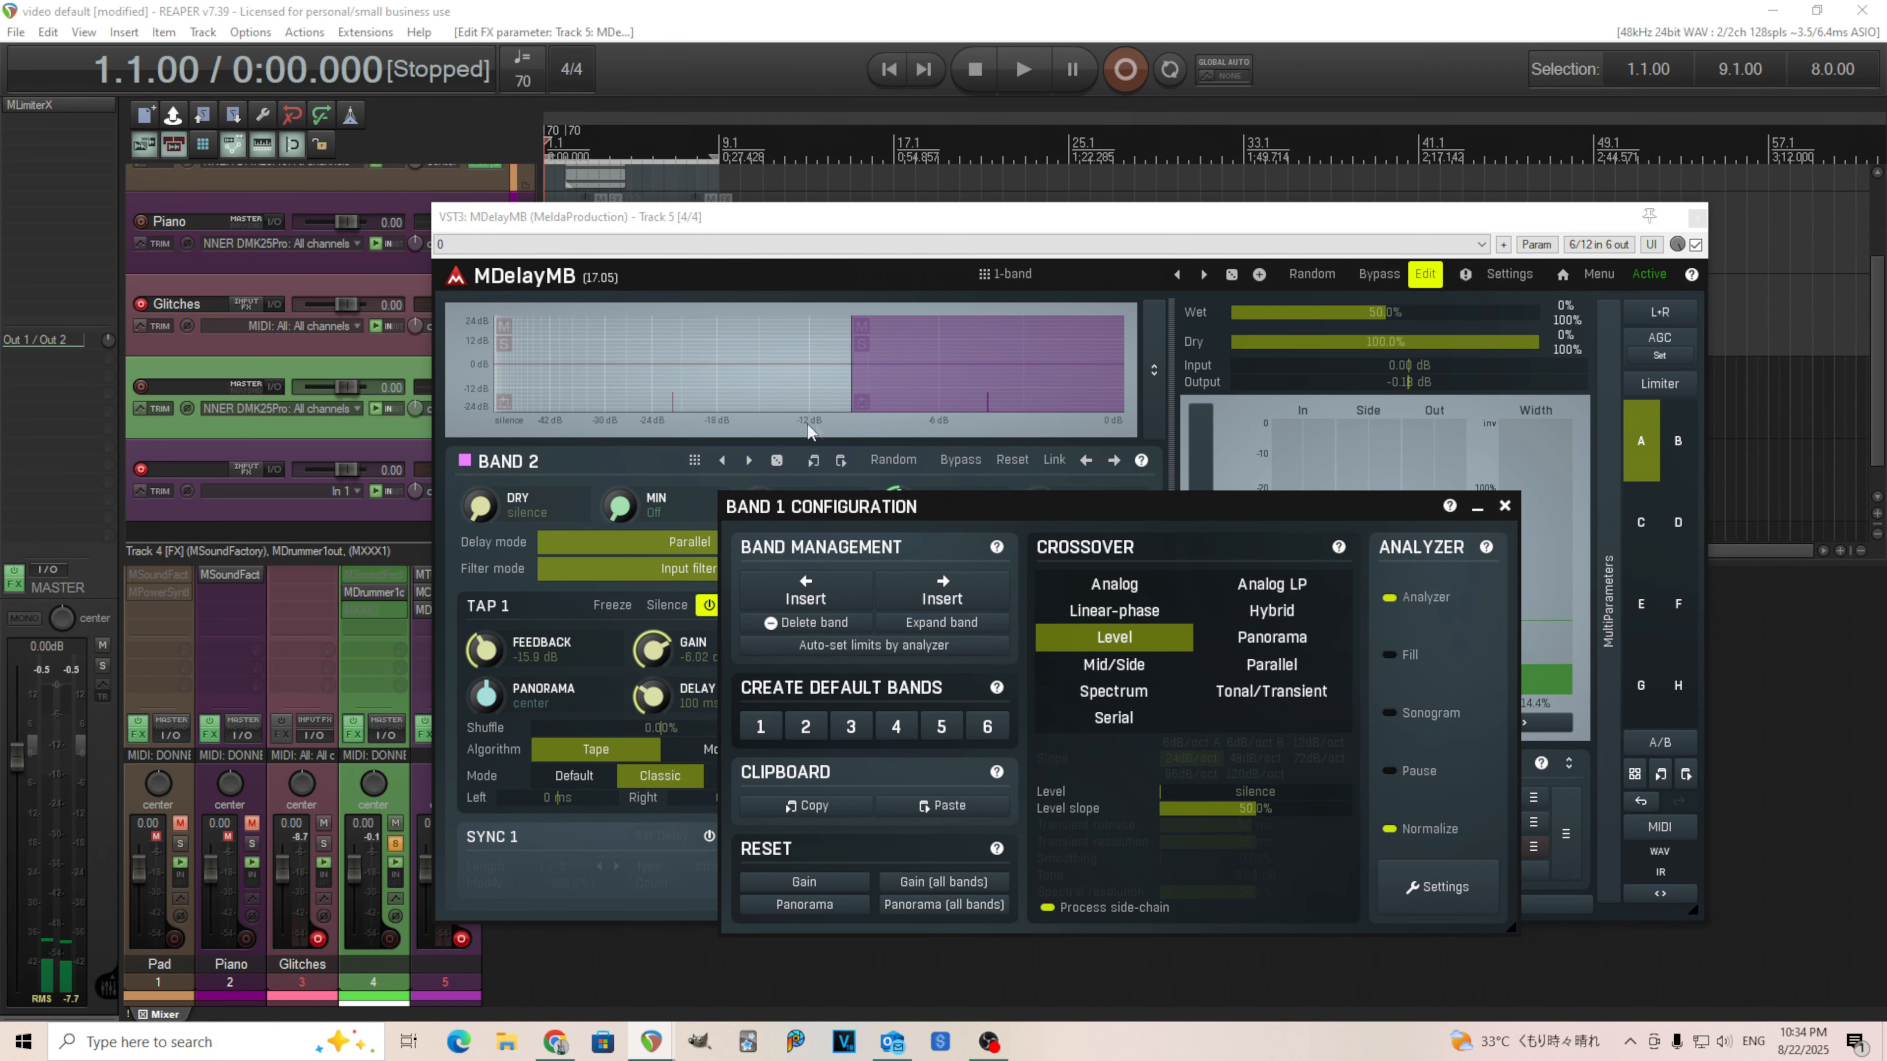
left_click_drag(1217, 793, 1348, 794)
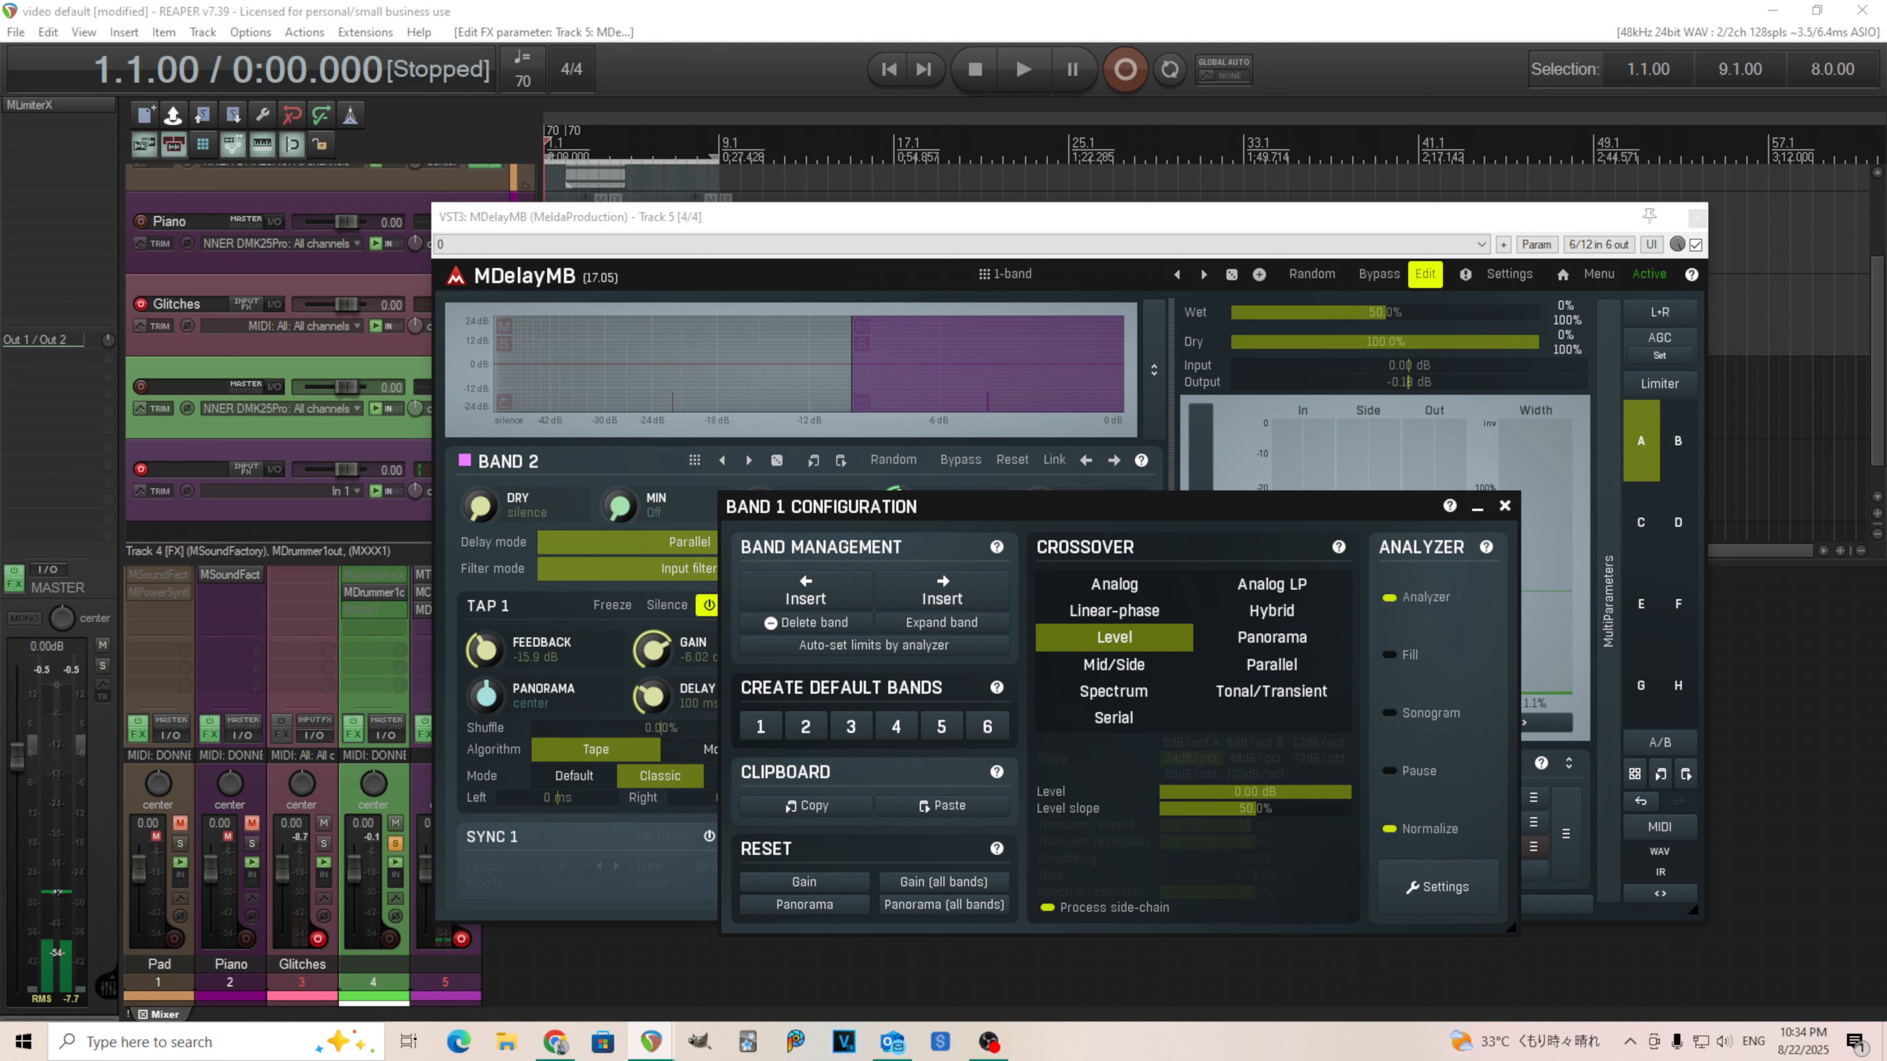
left_click_drag(853, 381, 816, 381)
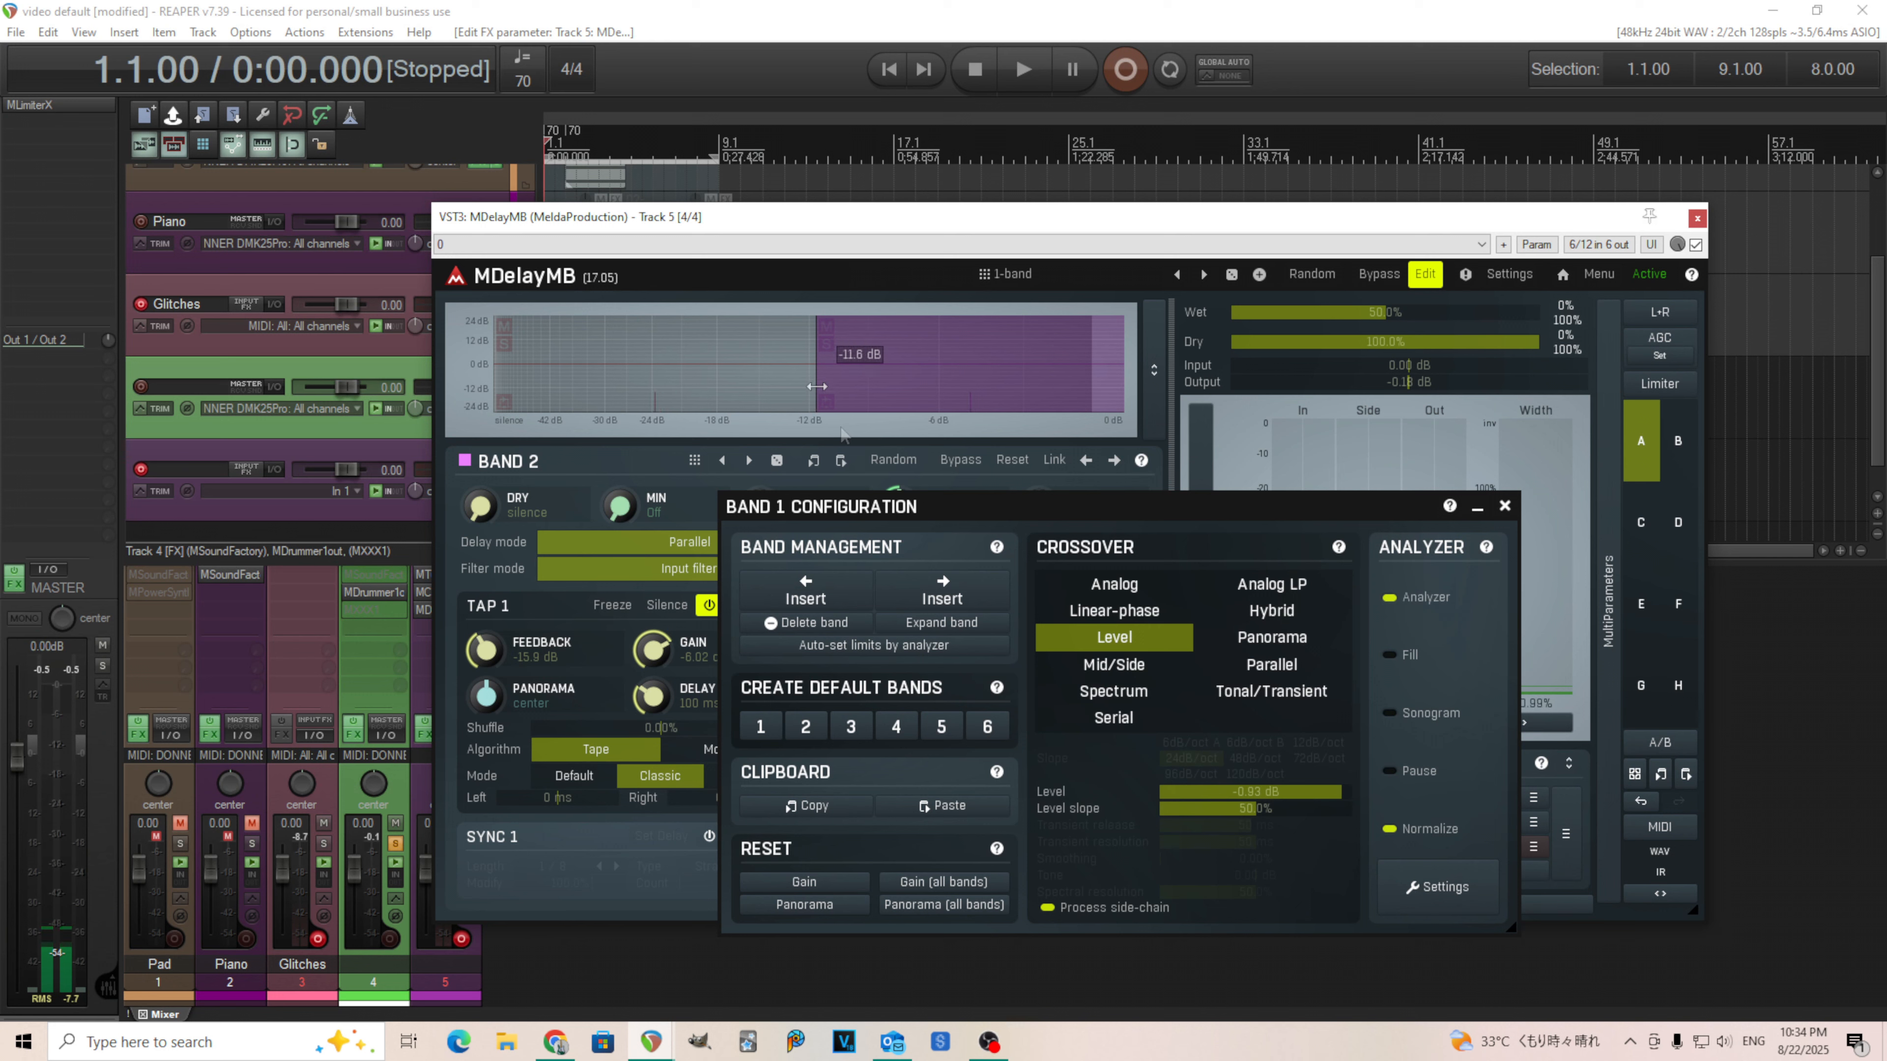
Step: Try the crossover's level setting at silence and return it to 0 dB, selecting bands 1 and 2
double_click(1305, 801)
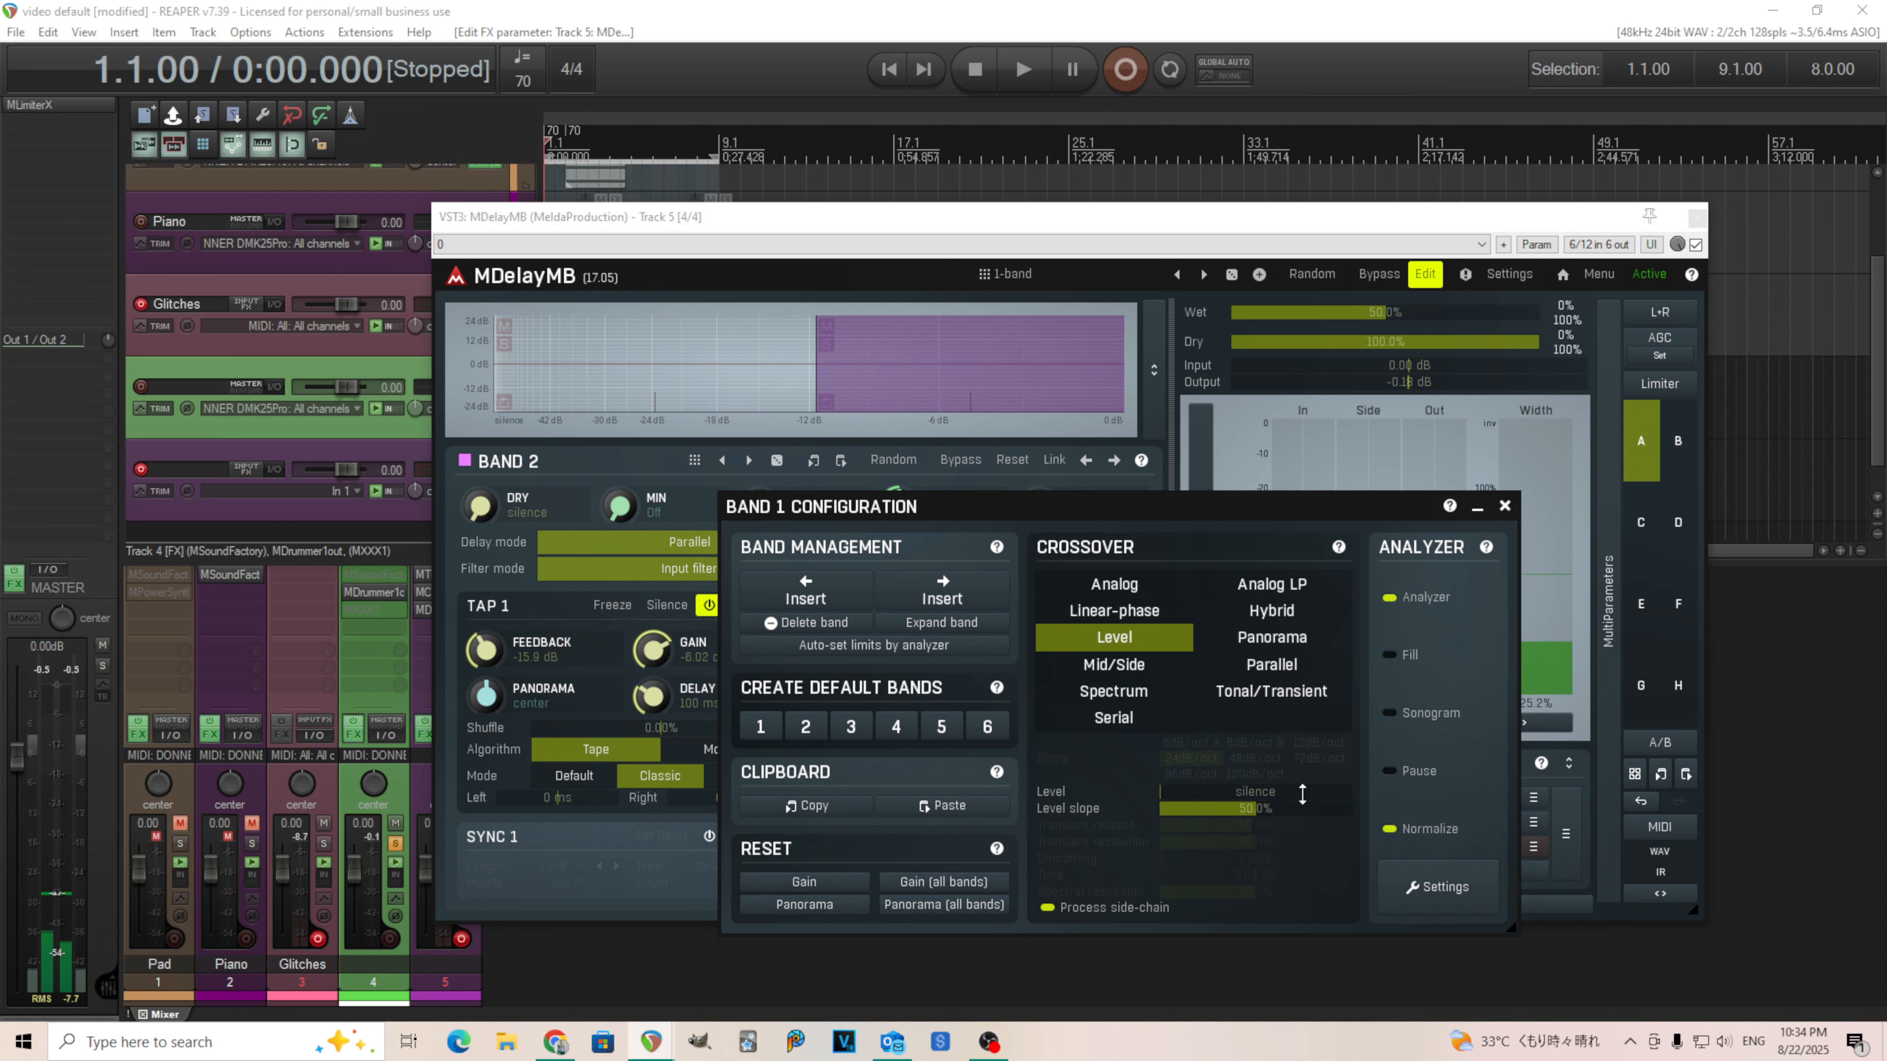
left_click(597, 394)
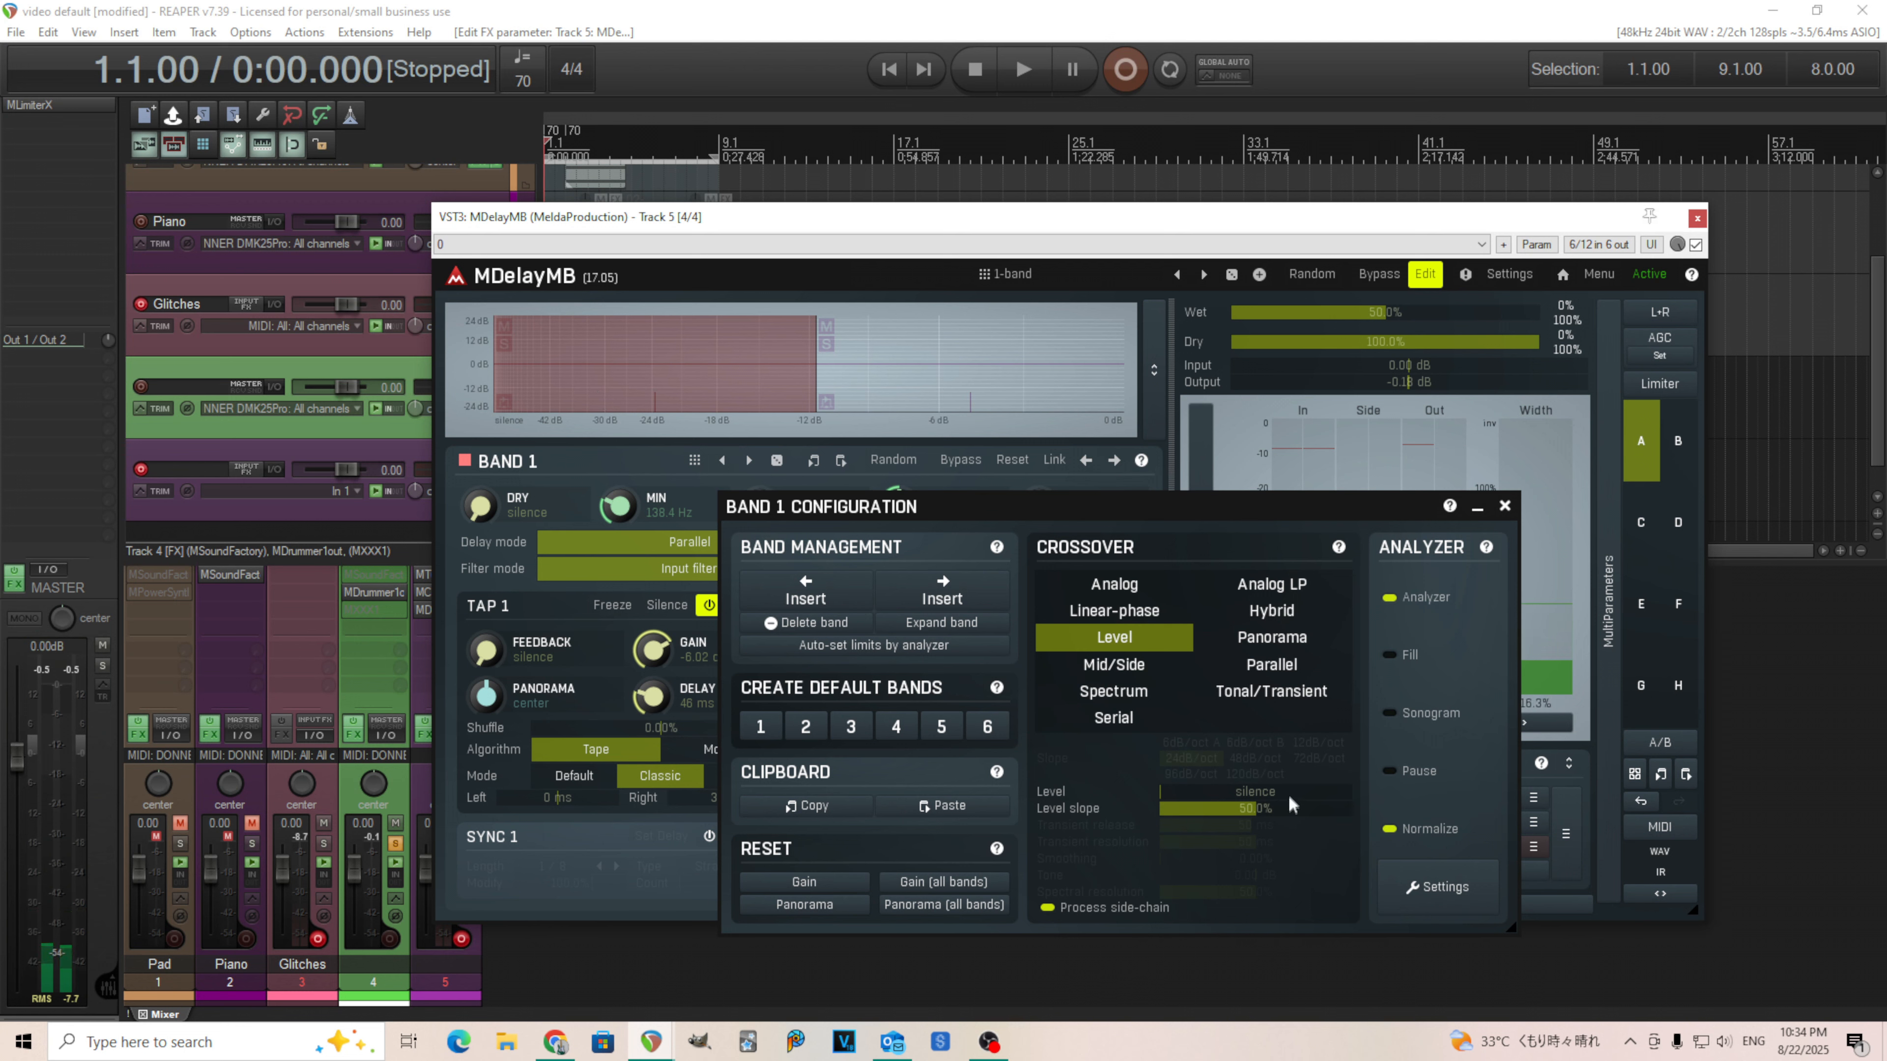
left_click_drag(1288, 798, 1288, 793)
left_click(915, 406)
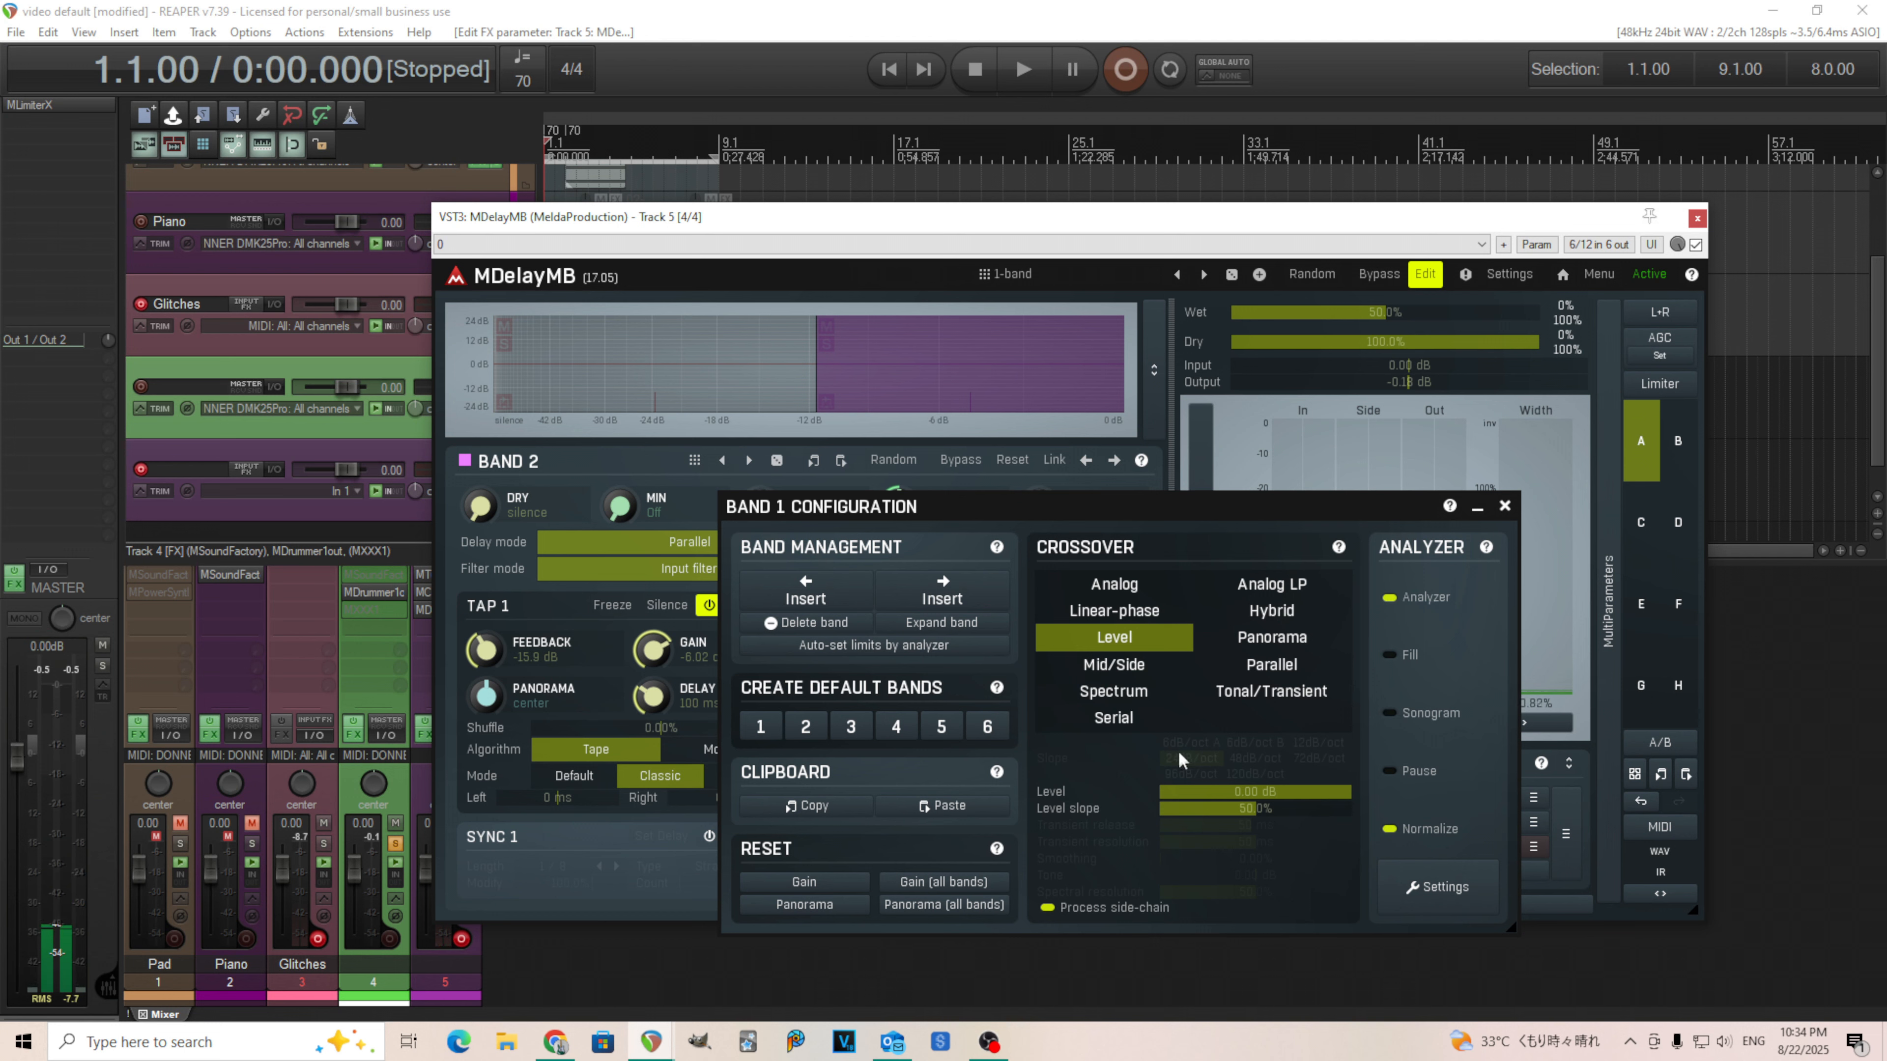
mouse_move(1205, 787)
left_mouse_down()
mouse_move(1160, 790)
mouse_move(1207, 789)
left_mouse_up()
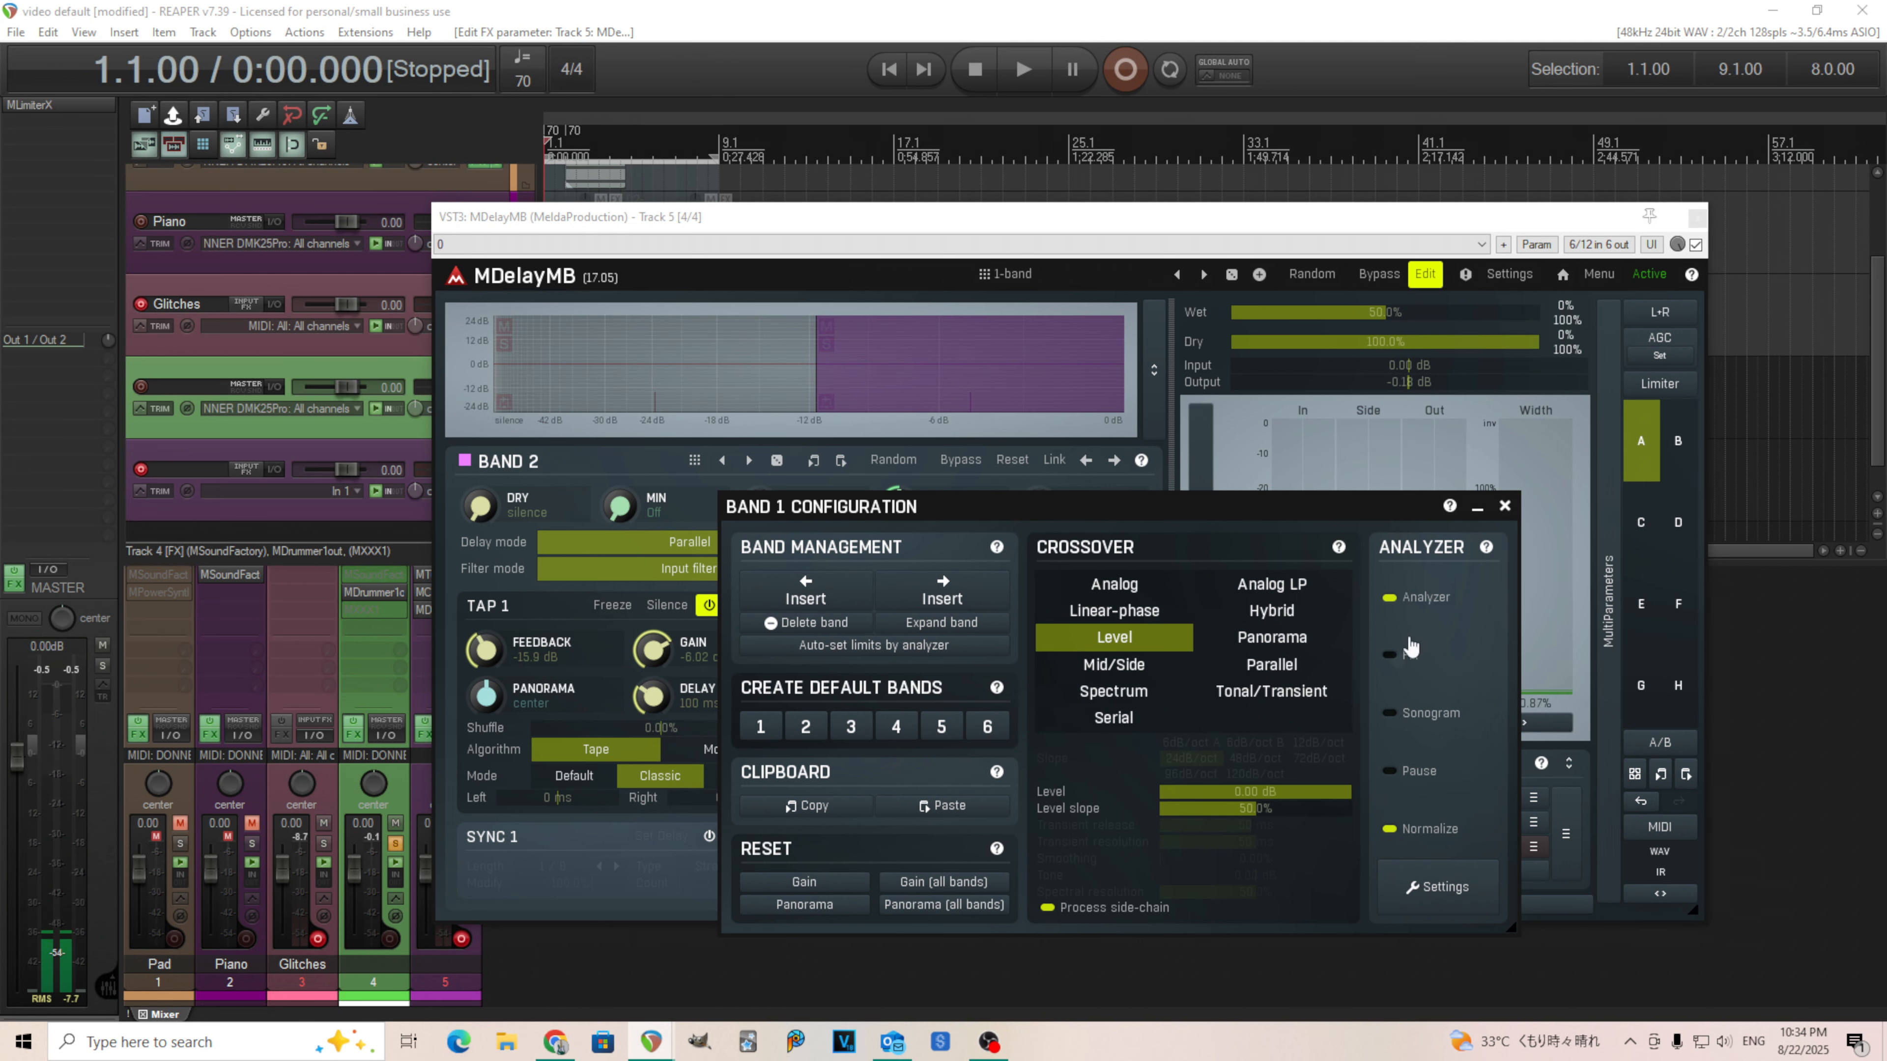
Step: Close the band configuration, copy band 1's settings onto band 2 and raise band 2's maximum filter frequency to about 5.6 kHz
left_click(1504, 506)
left_click(569, 383)
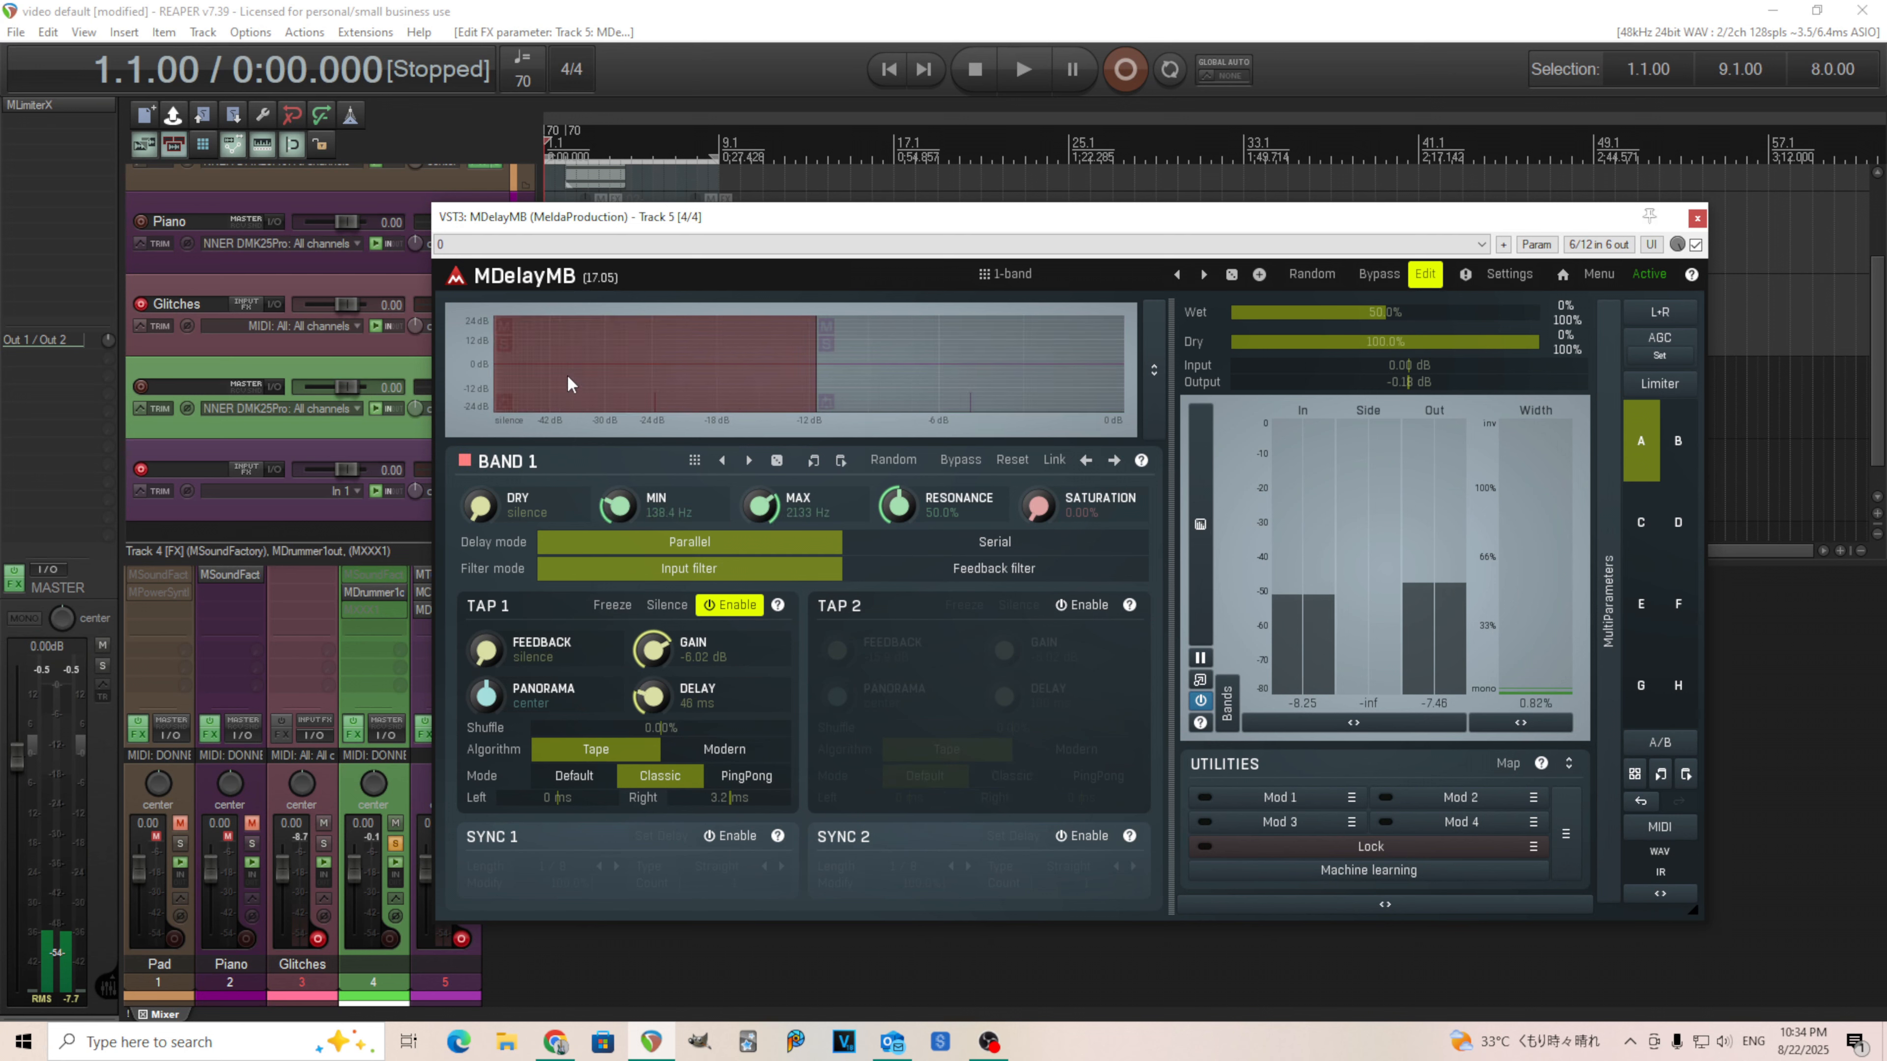
left_click(869, 402)
left_click(843, 466)
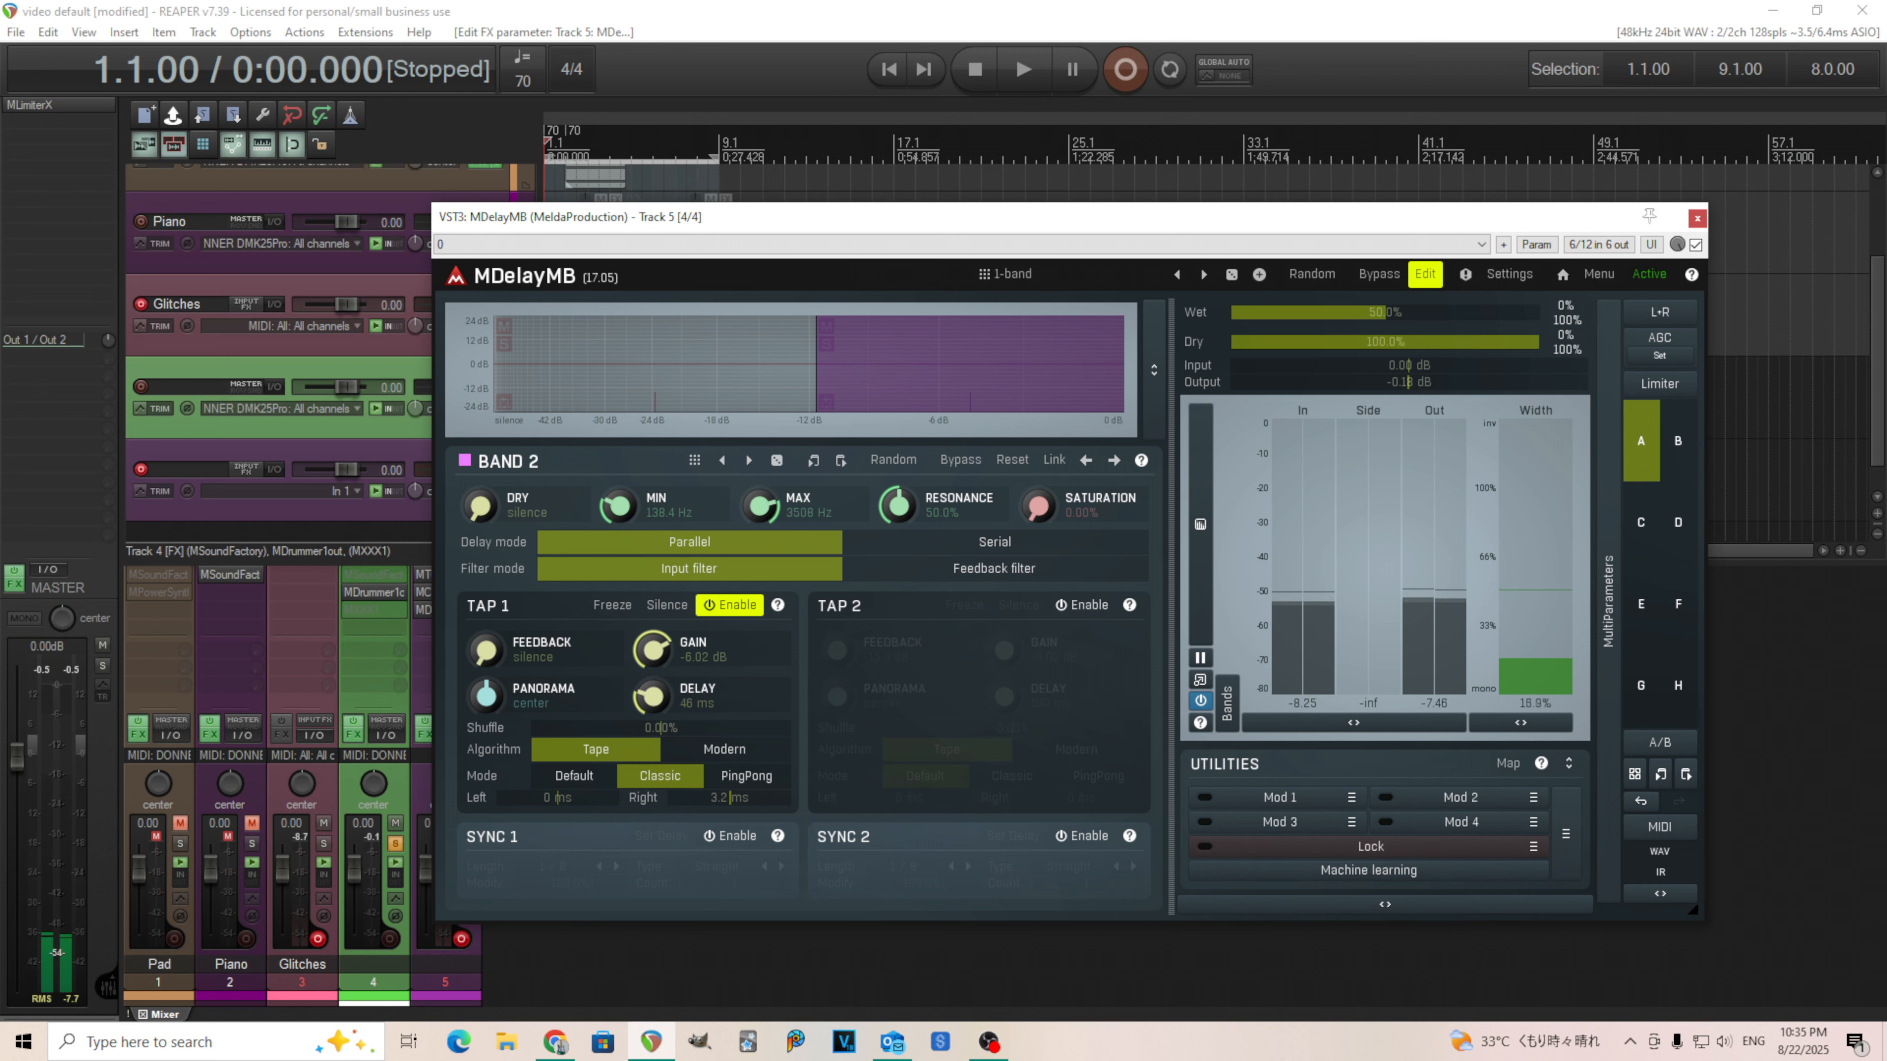
left_click_drag(761, 506, 760, 491)
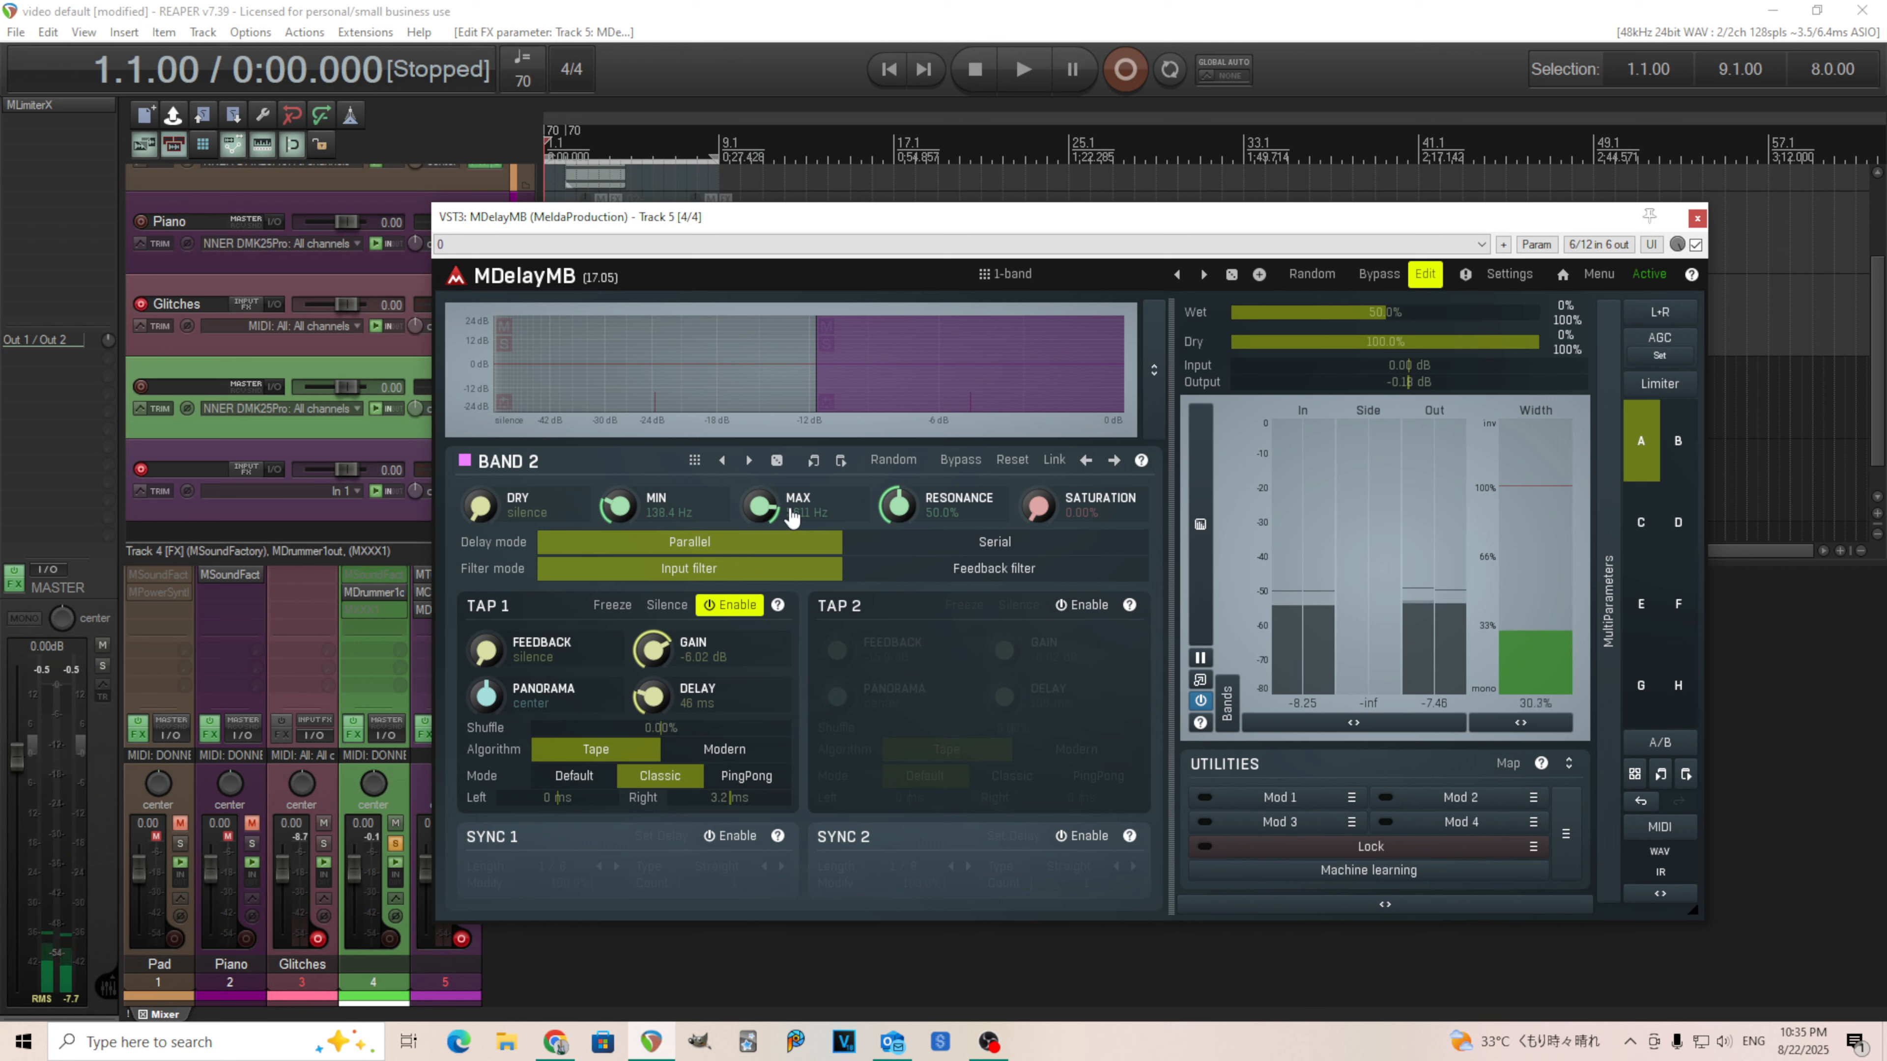
Step: Enable band 2's Tap 2 in Classic mode and turn on Sync 2 with a dotted 1/8 length
left_click(1092, 606)
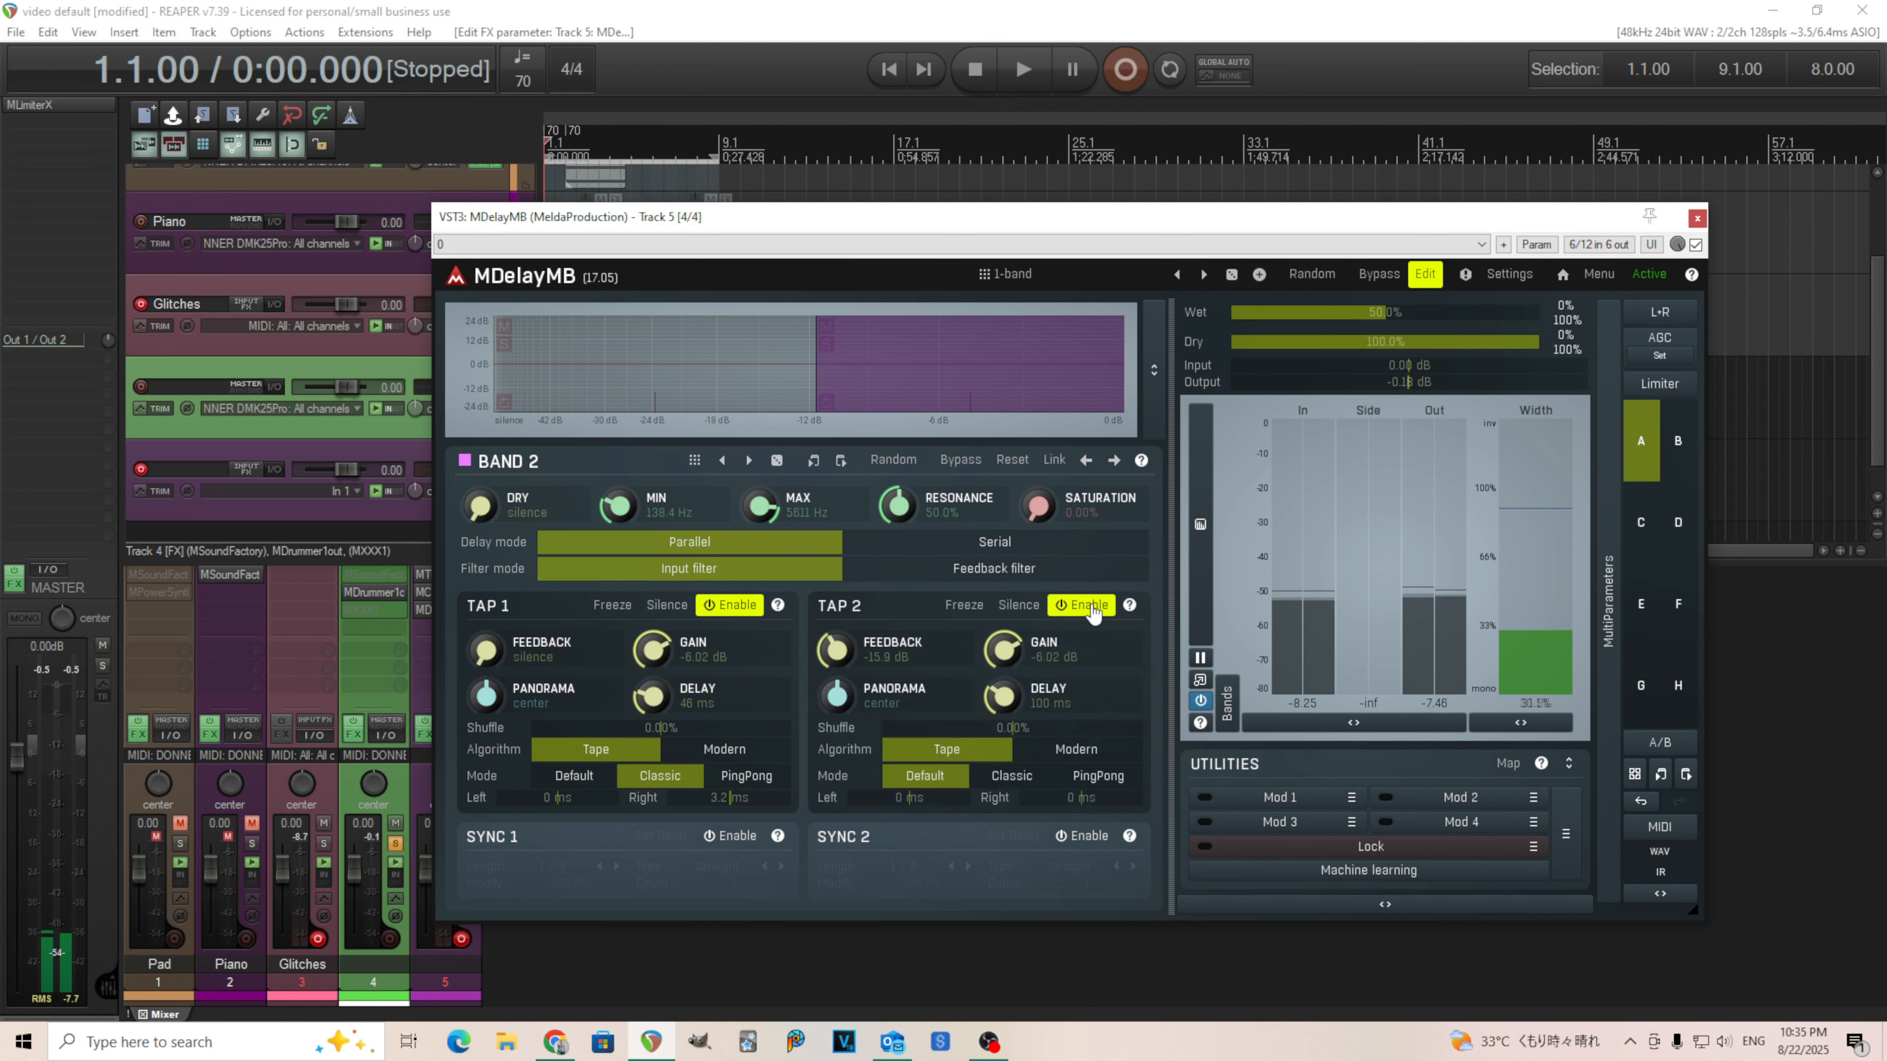
left_click(1029, 780)
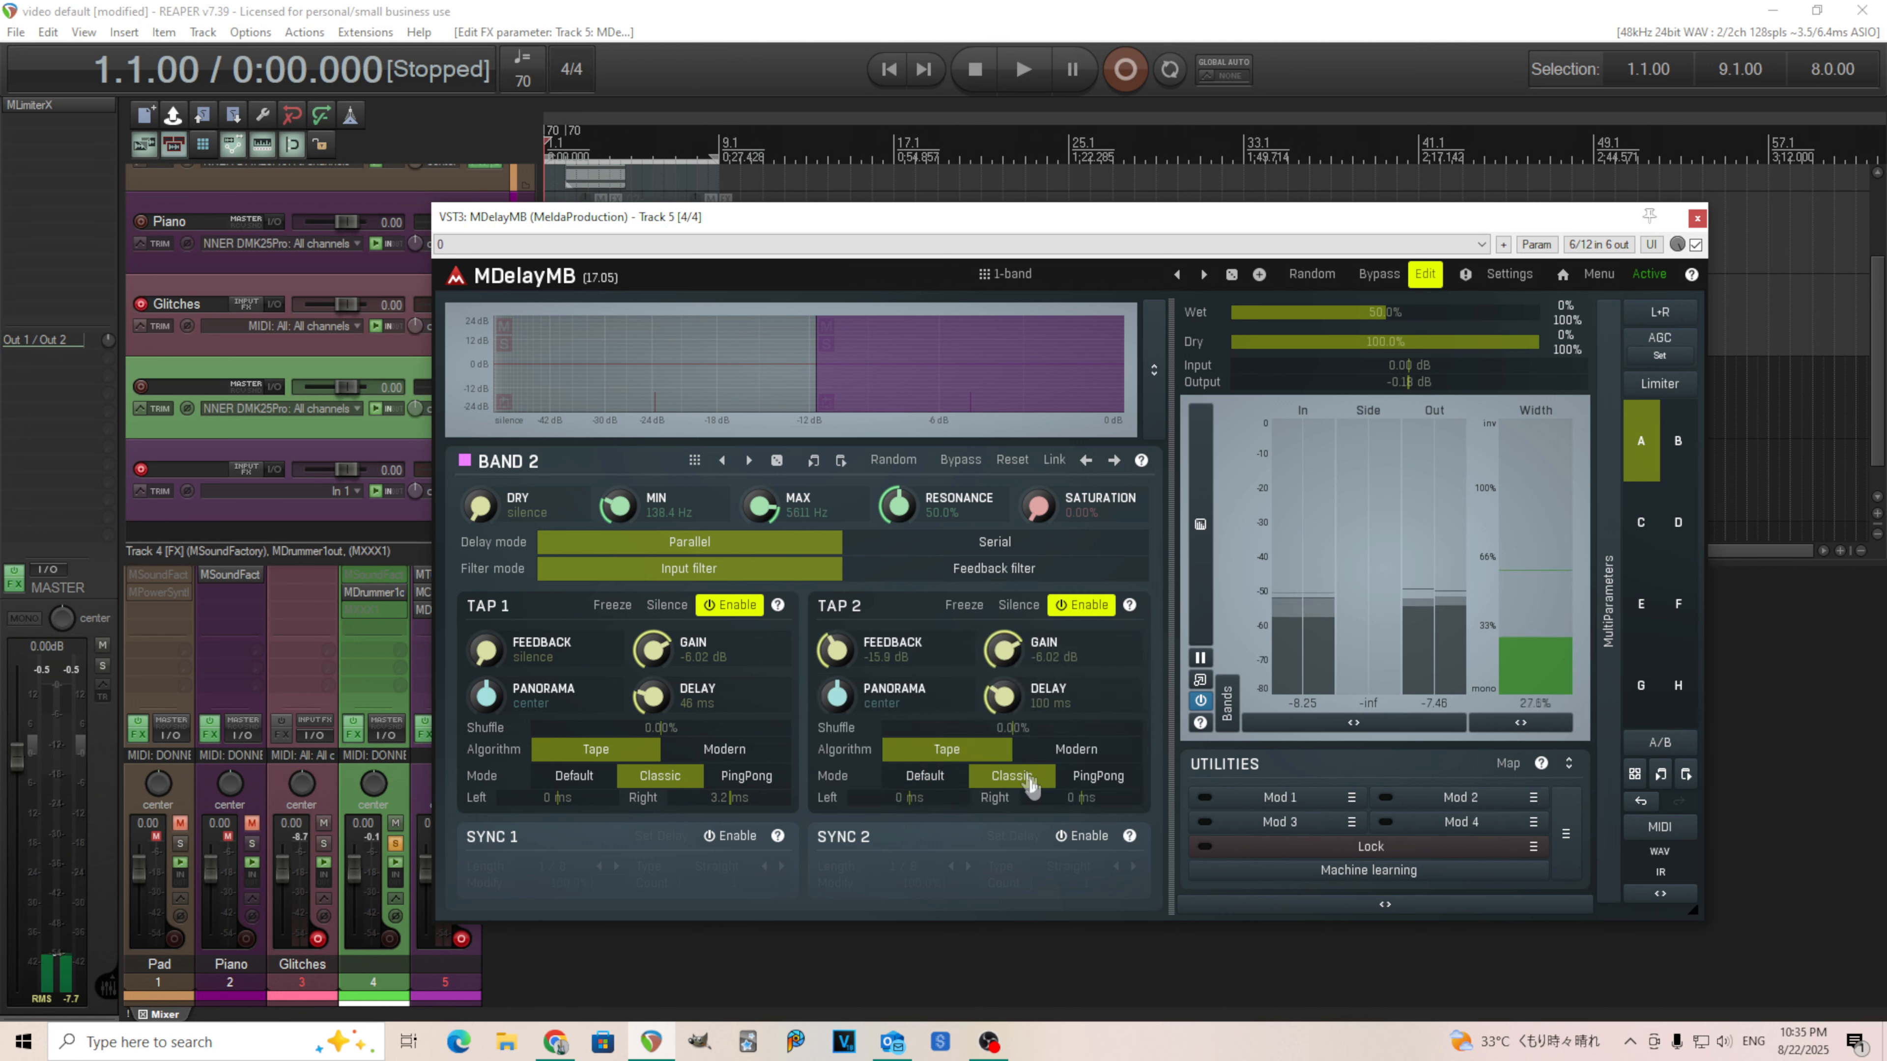
left_click(1103, 844)
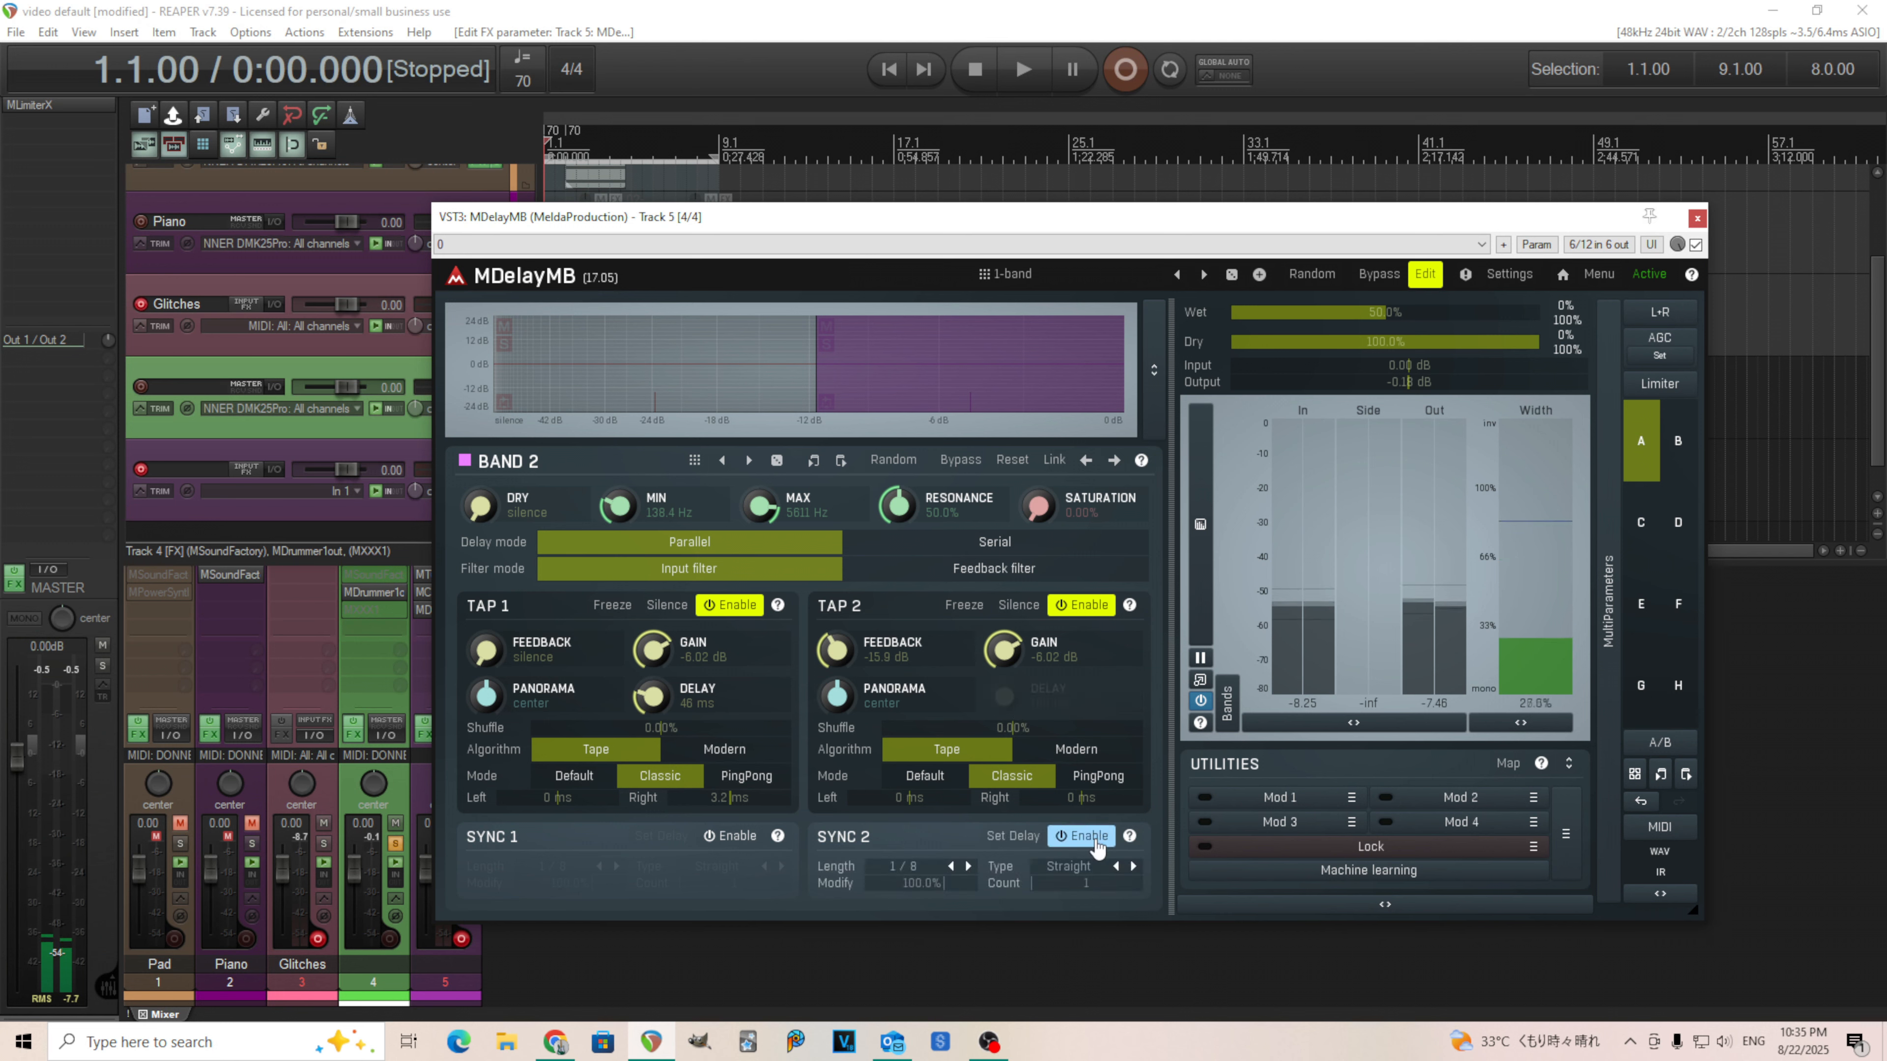
left_click(930, 868)
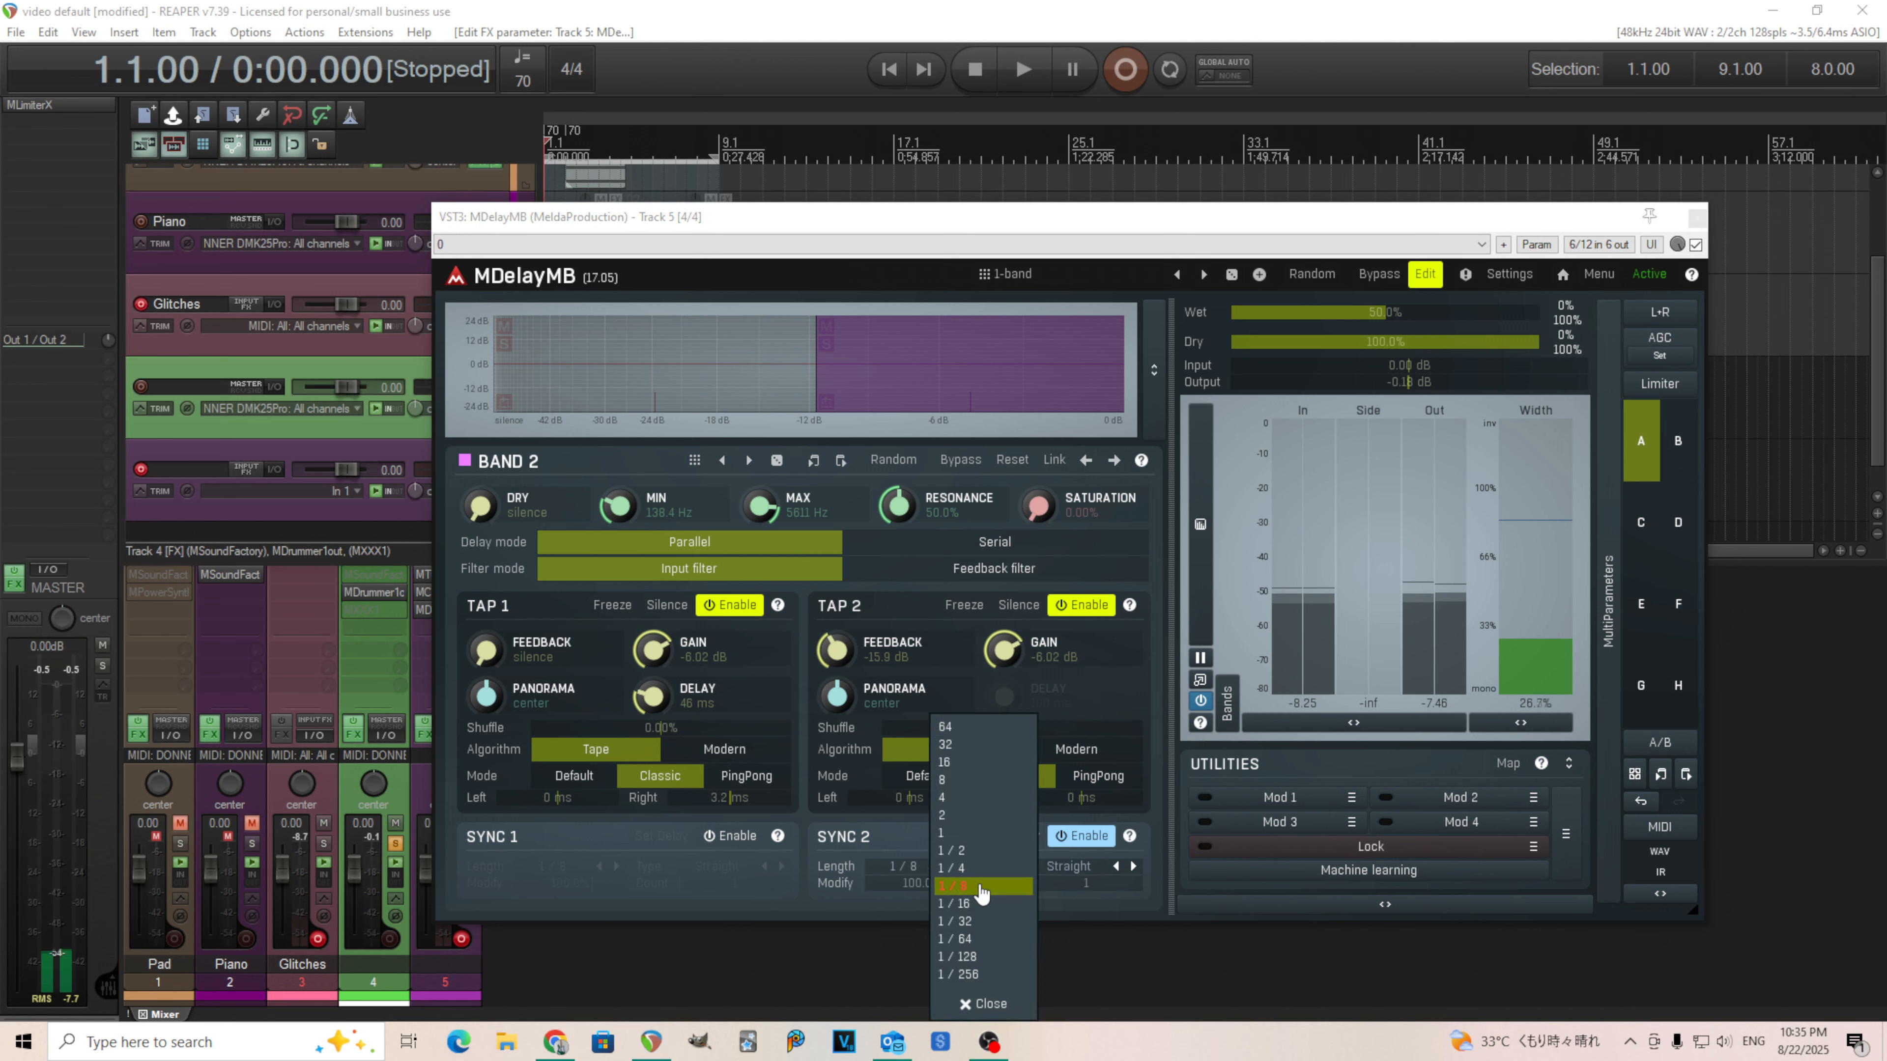
left_click(866, 844)
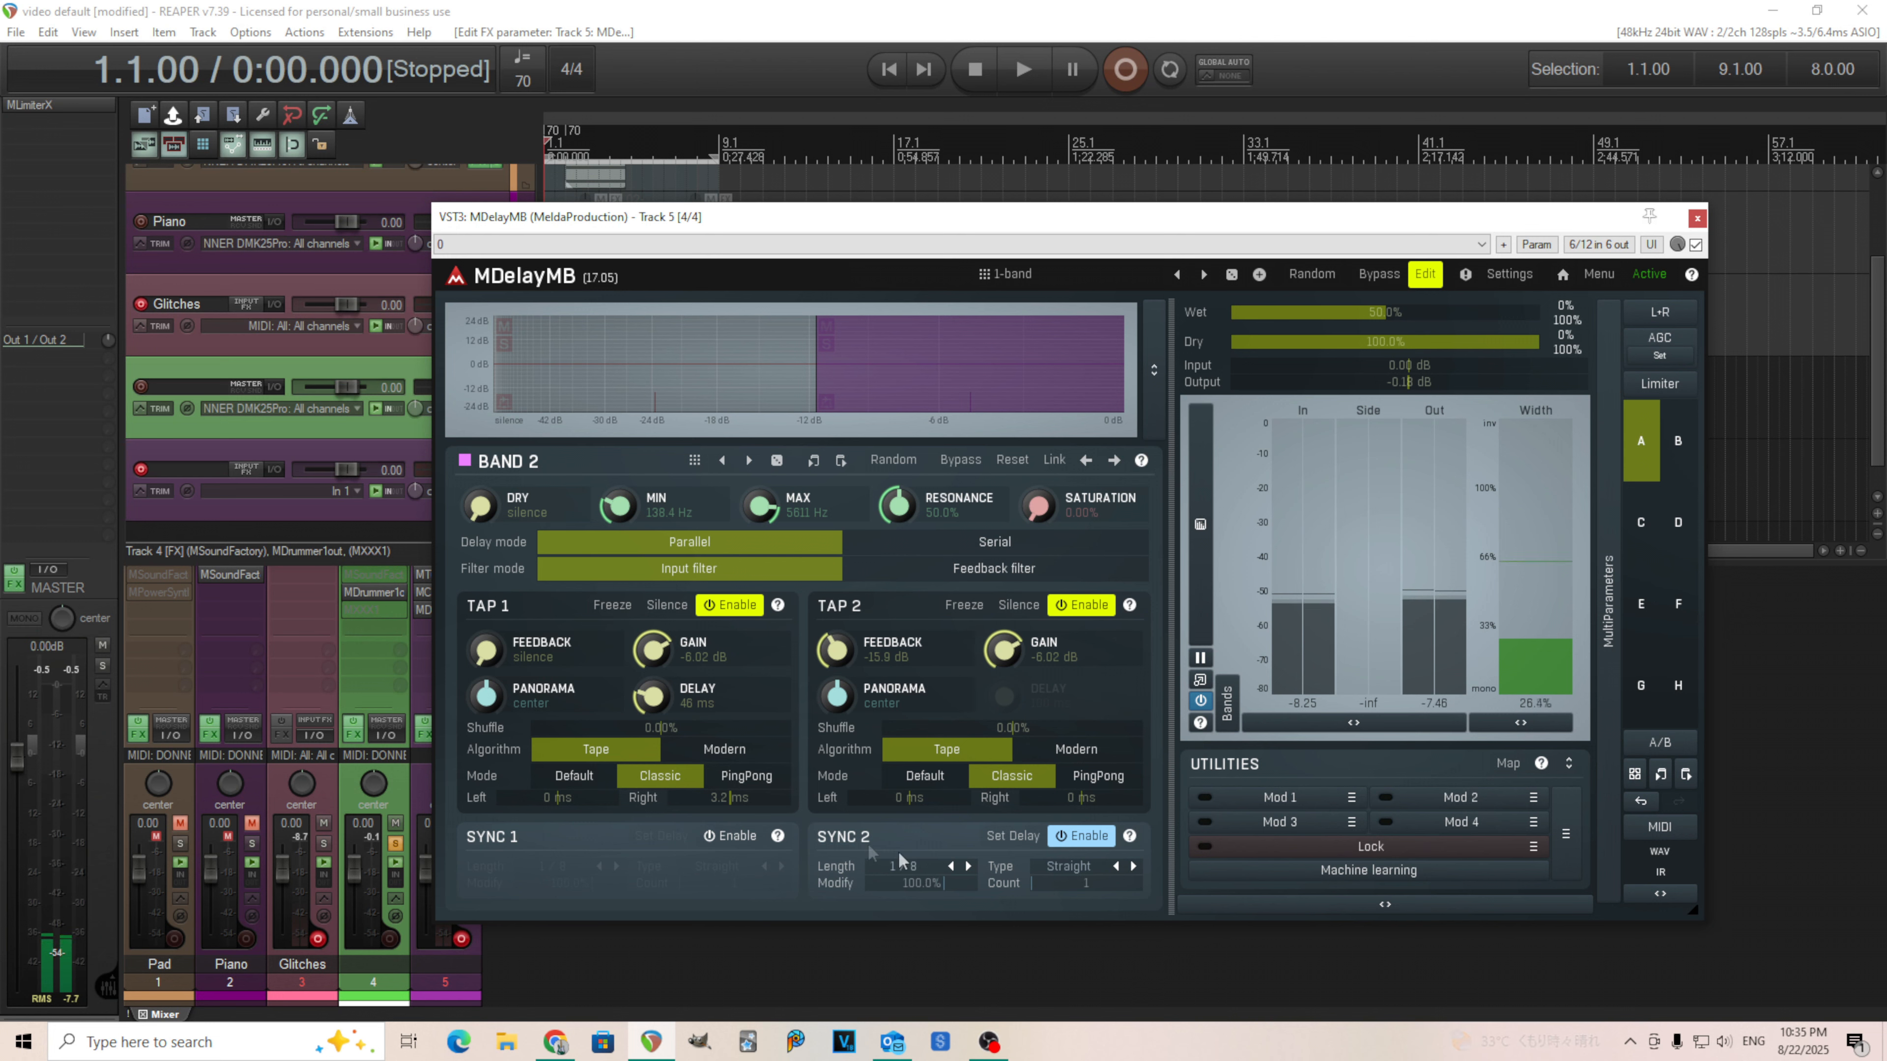
left_click(1068, 873)
left_click(1138, 919)
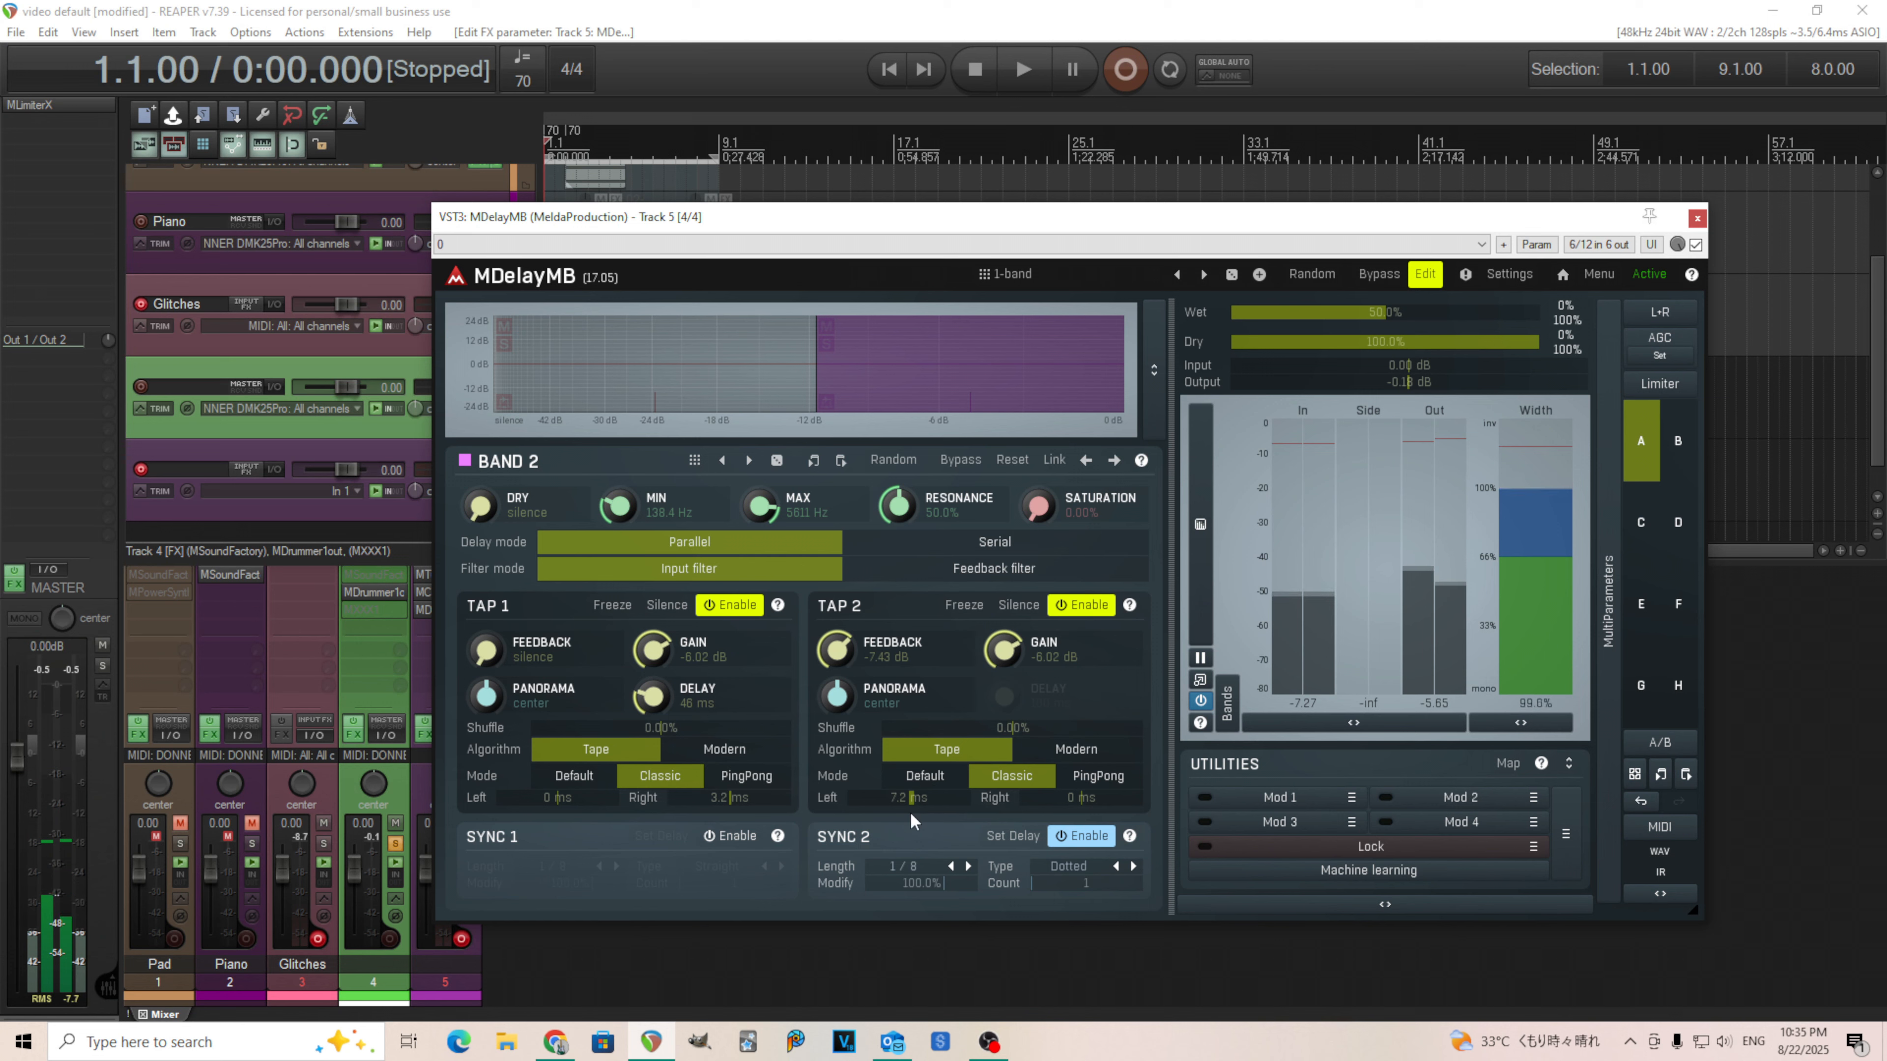
Step: Try band 2's crossover level setting at silence, restore it to 0 dB, and close the band configuration
left_click(866, 403)
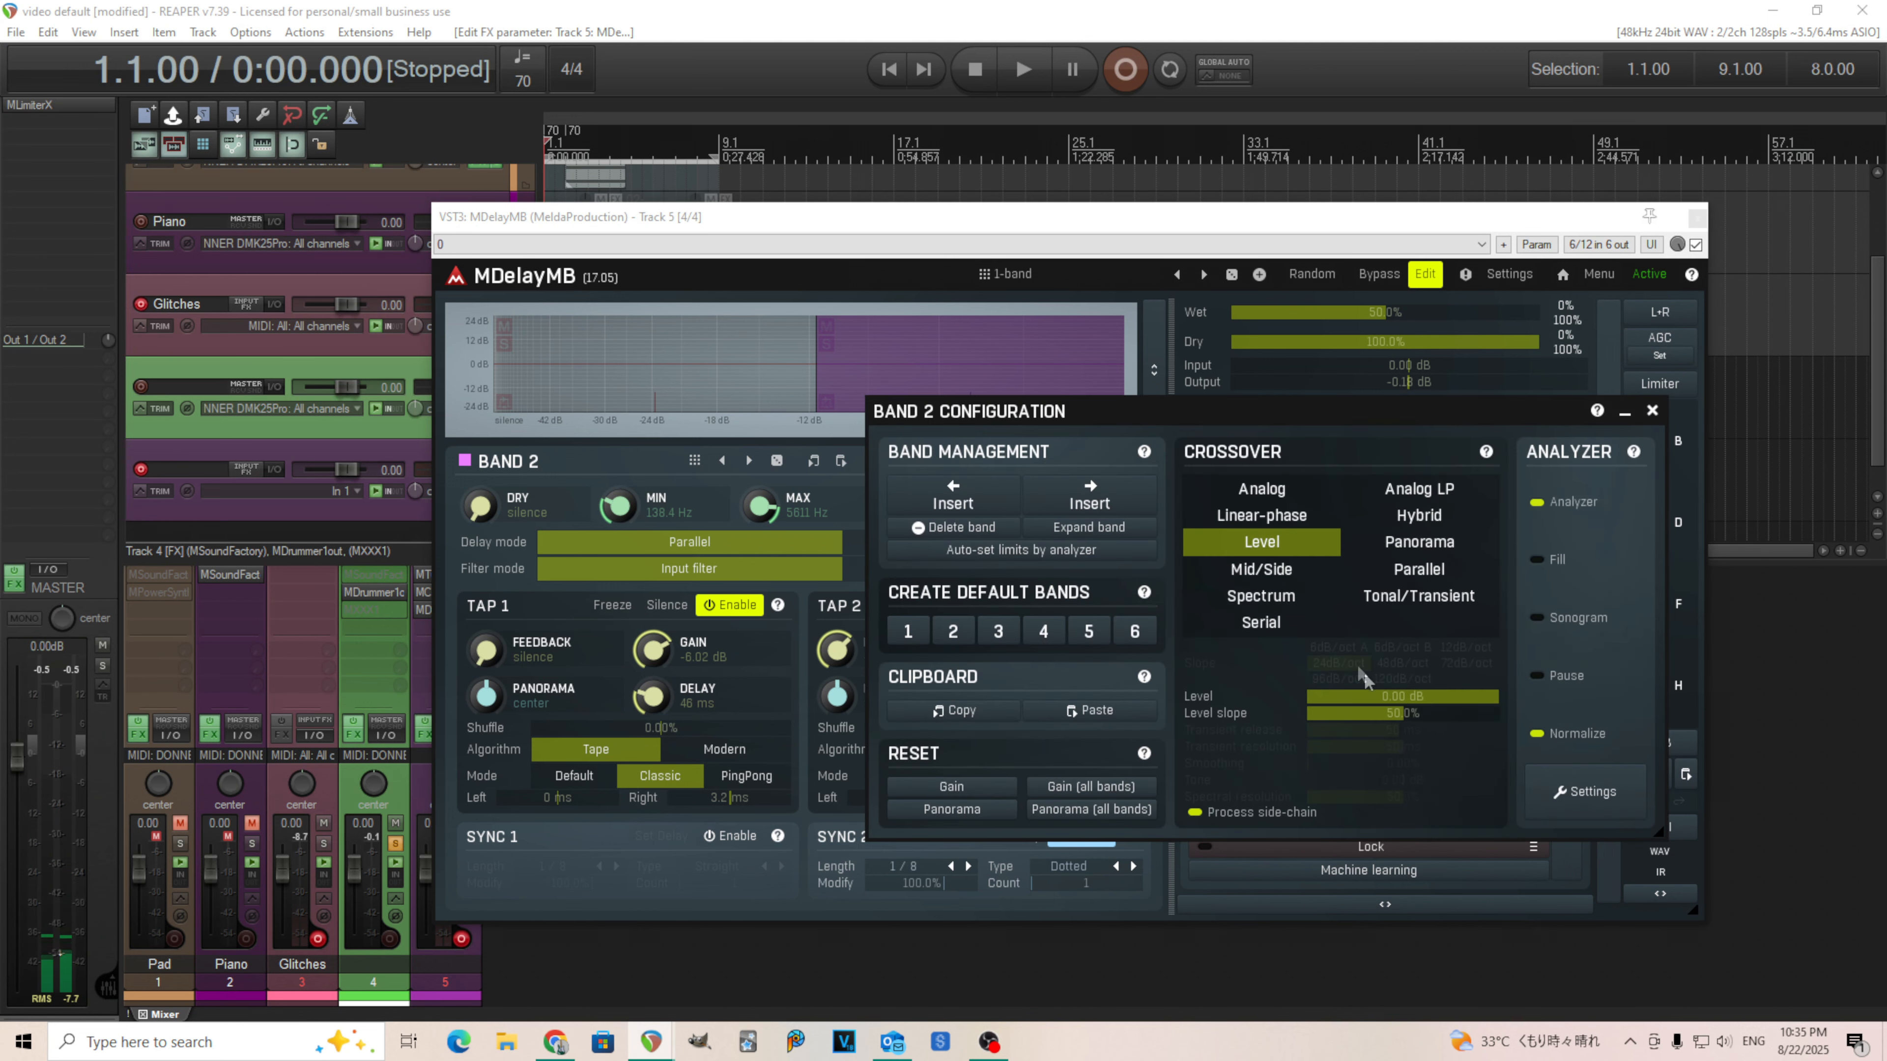
double_click(1387, 692)
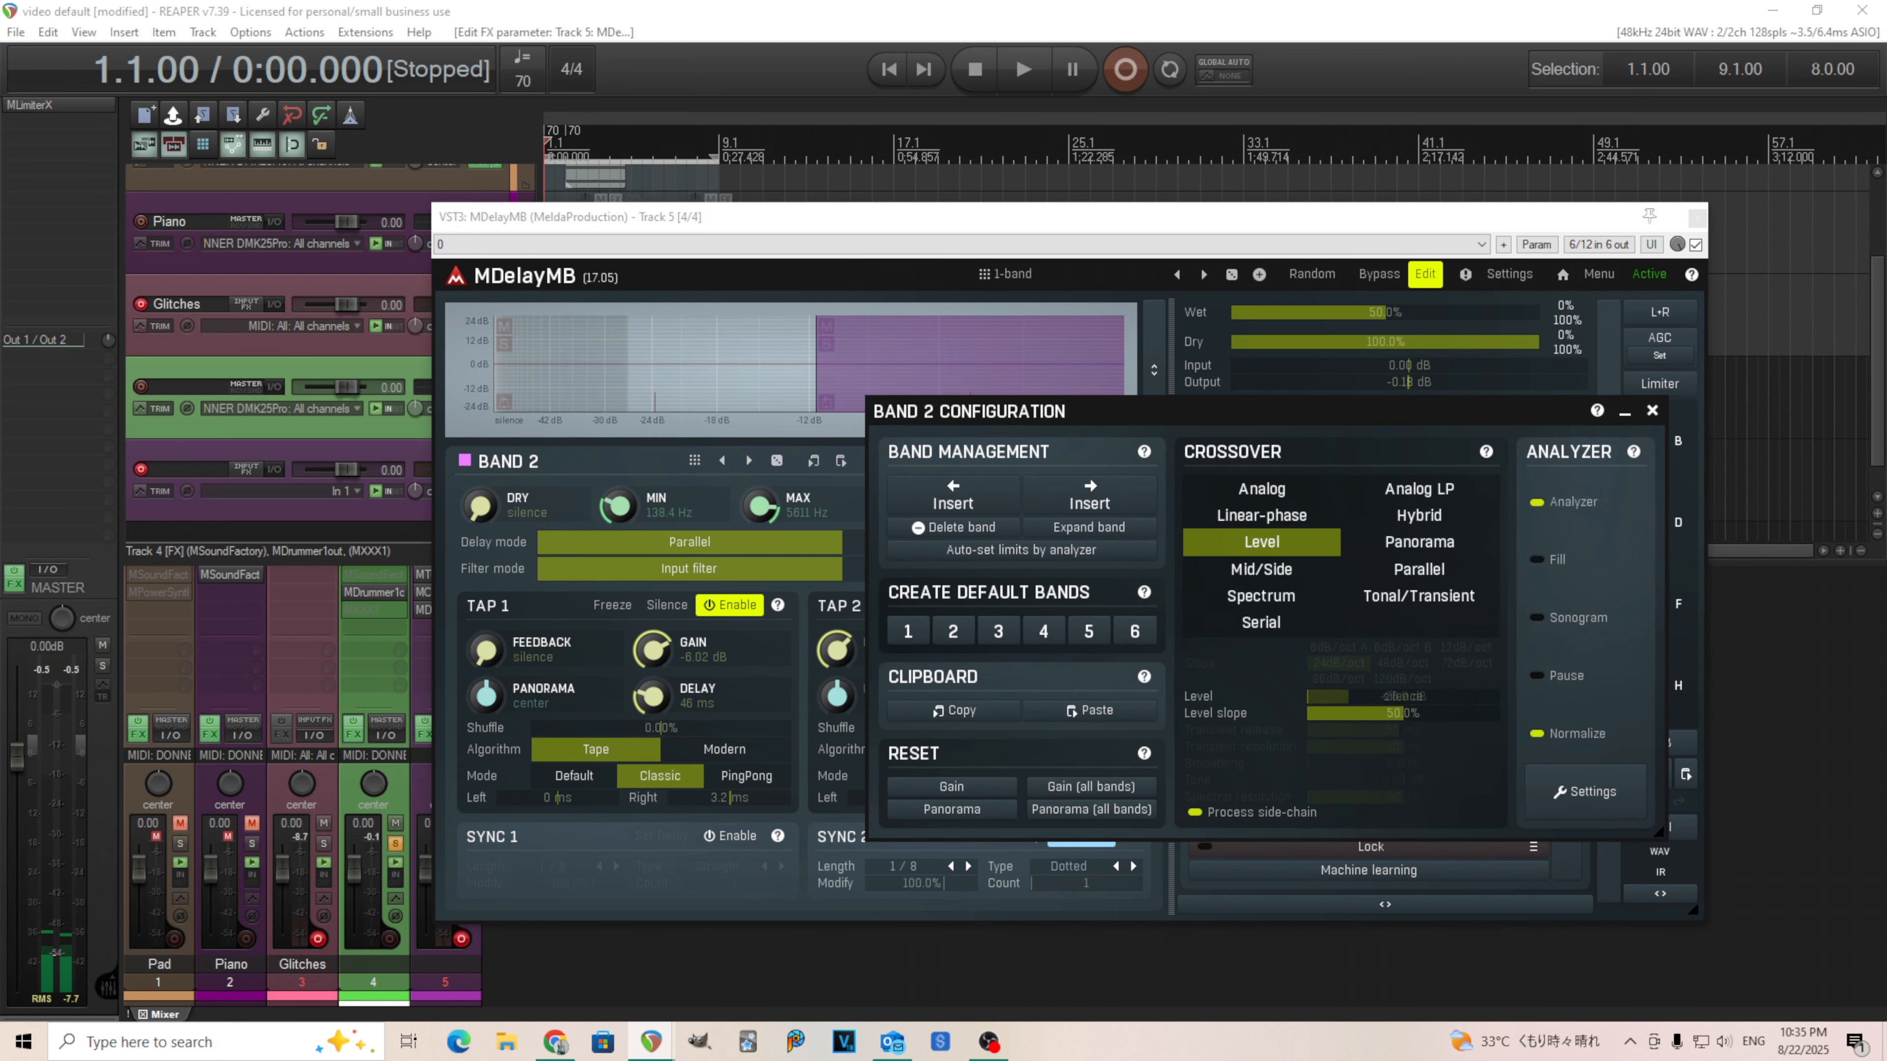
double_click(1387, 693)
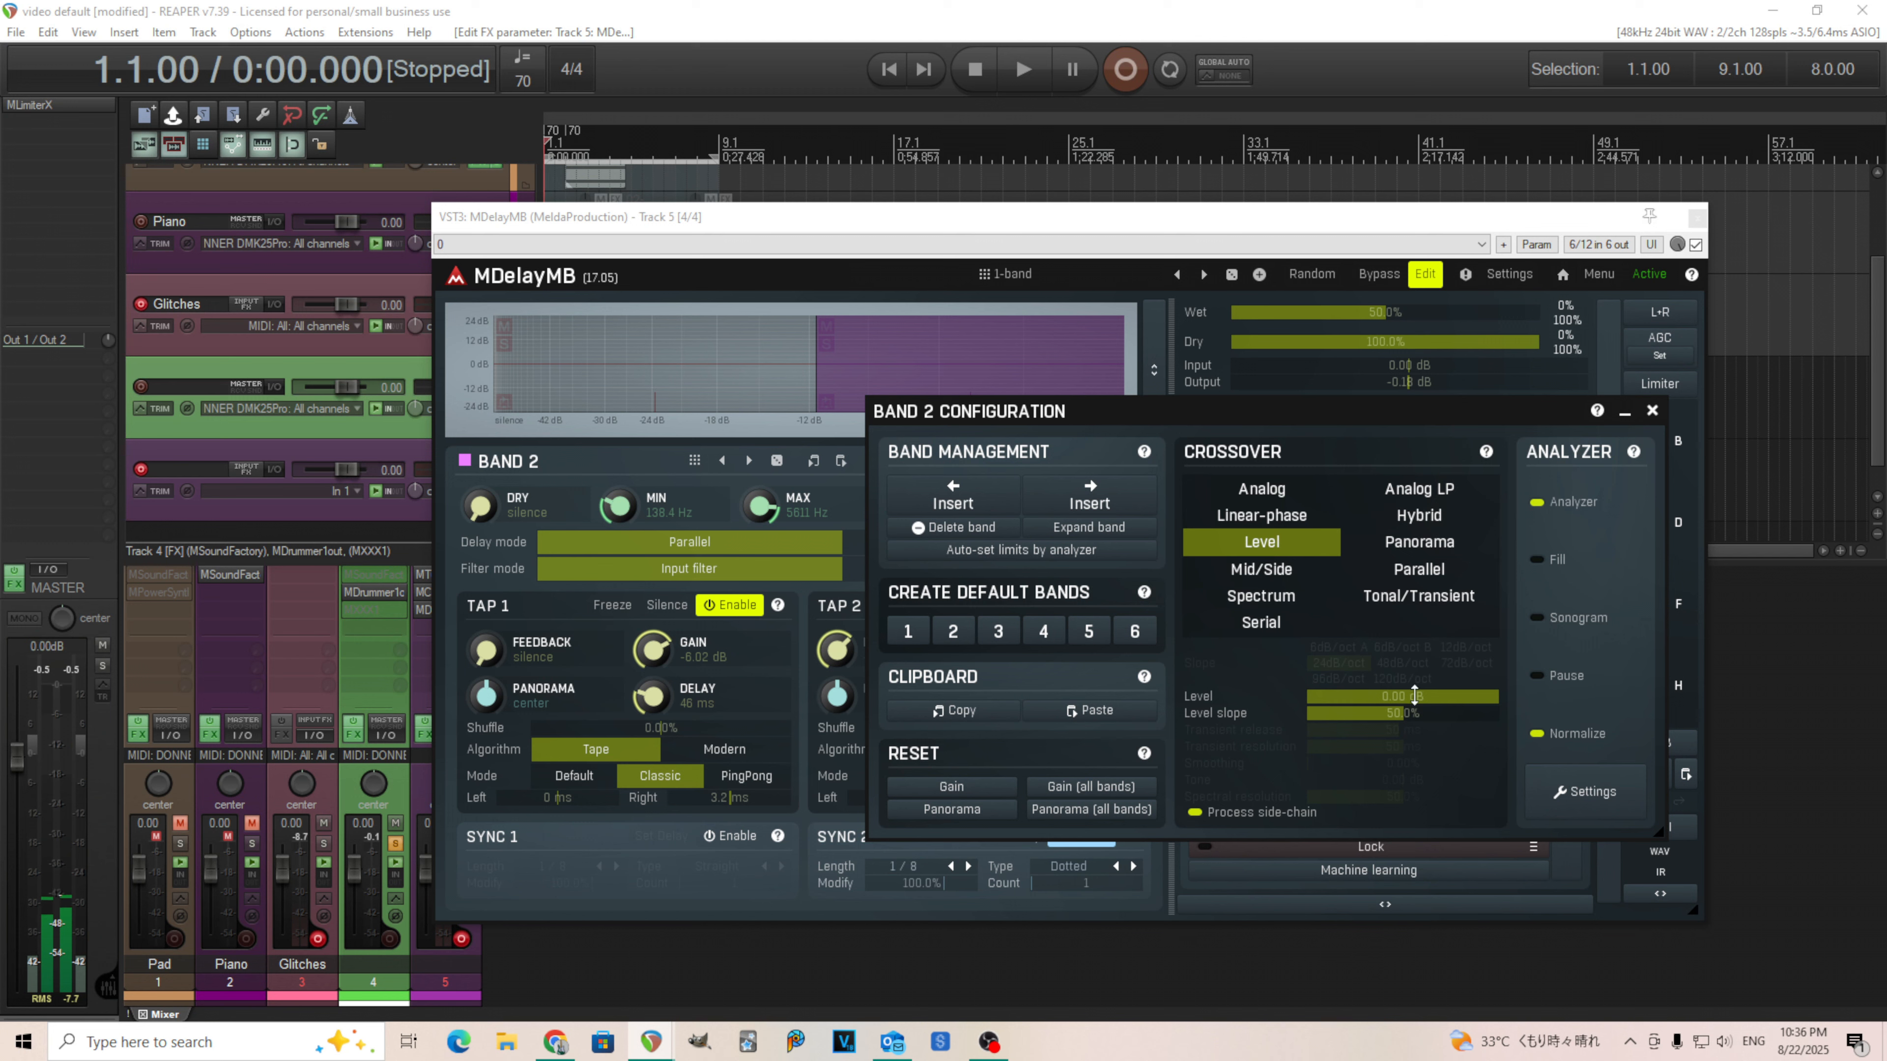
left_click(1650, 412)
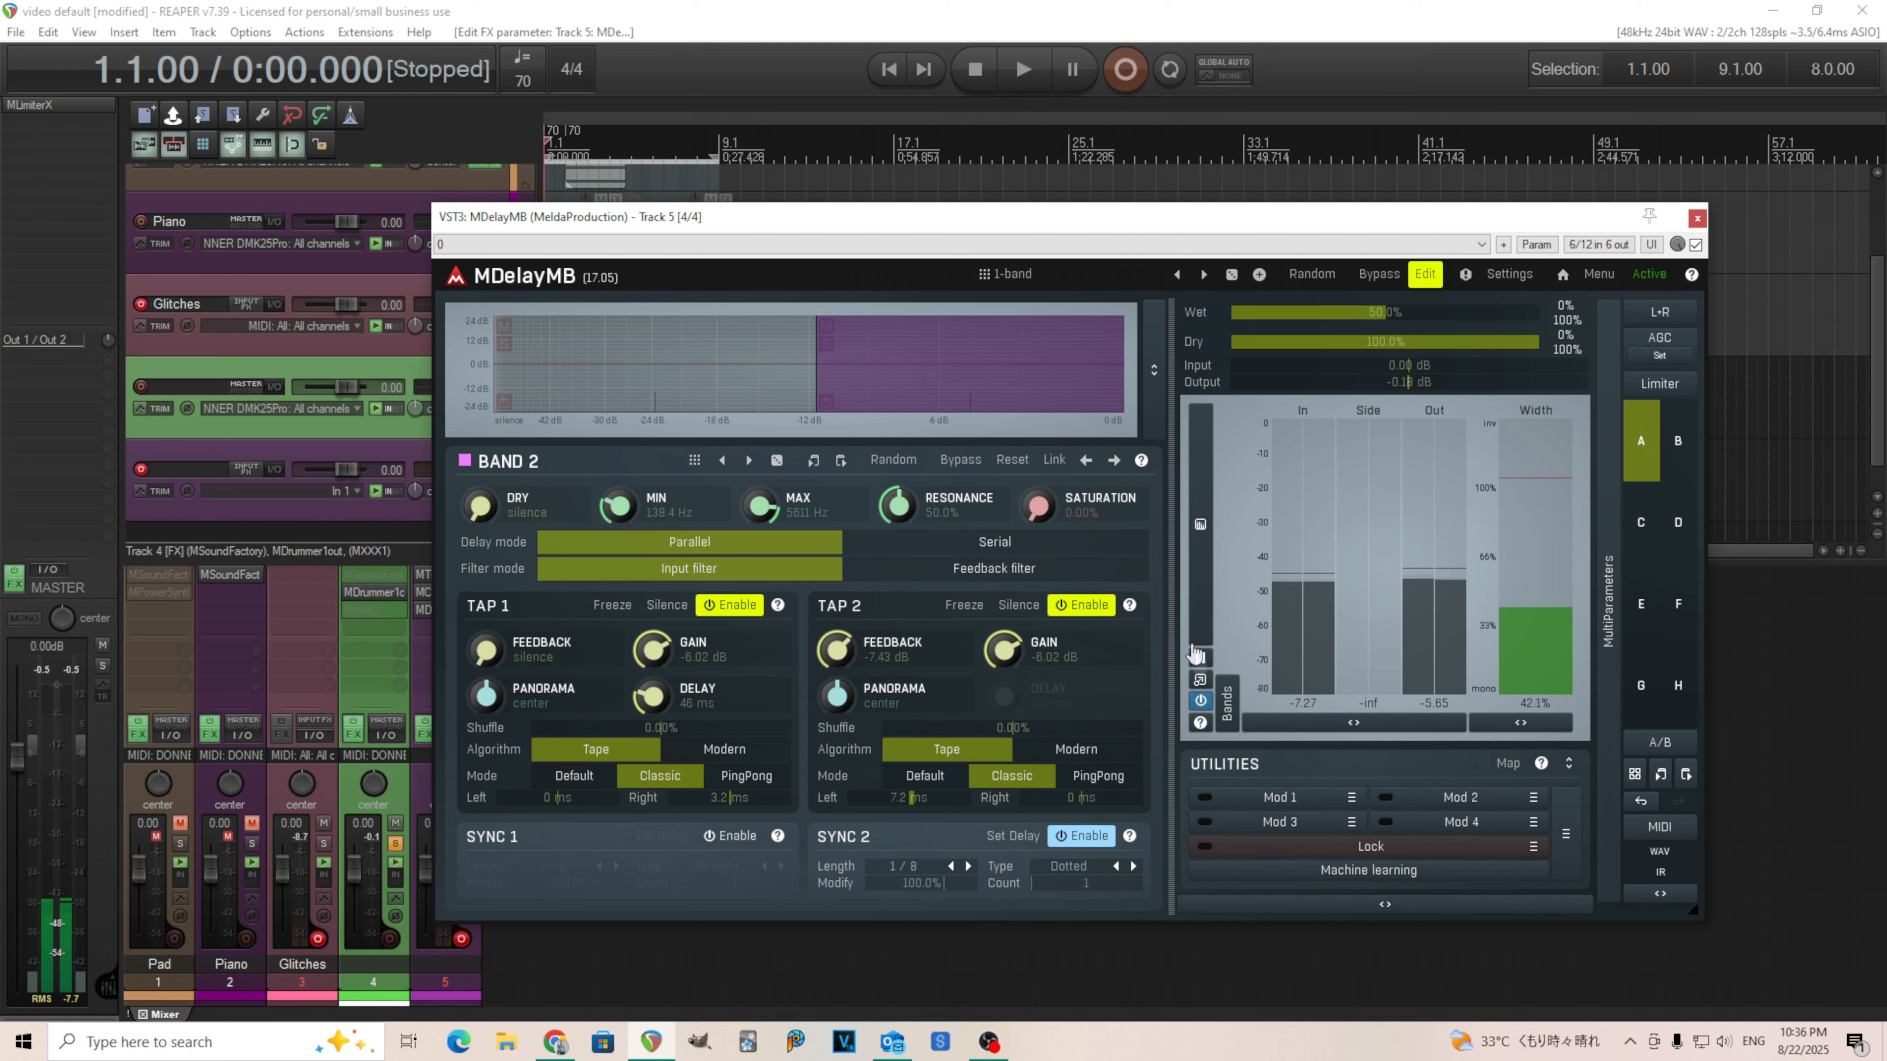
Step: Try Modulator 1 on the global Dry level, and restore Dry to 100%
left_click(1279, 798)
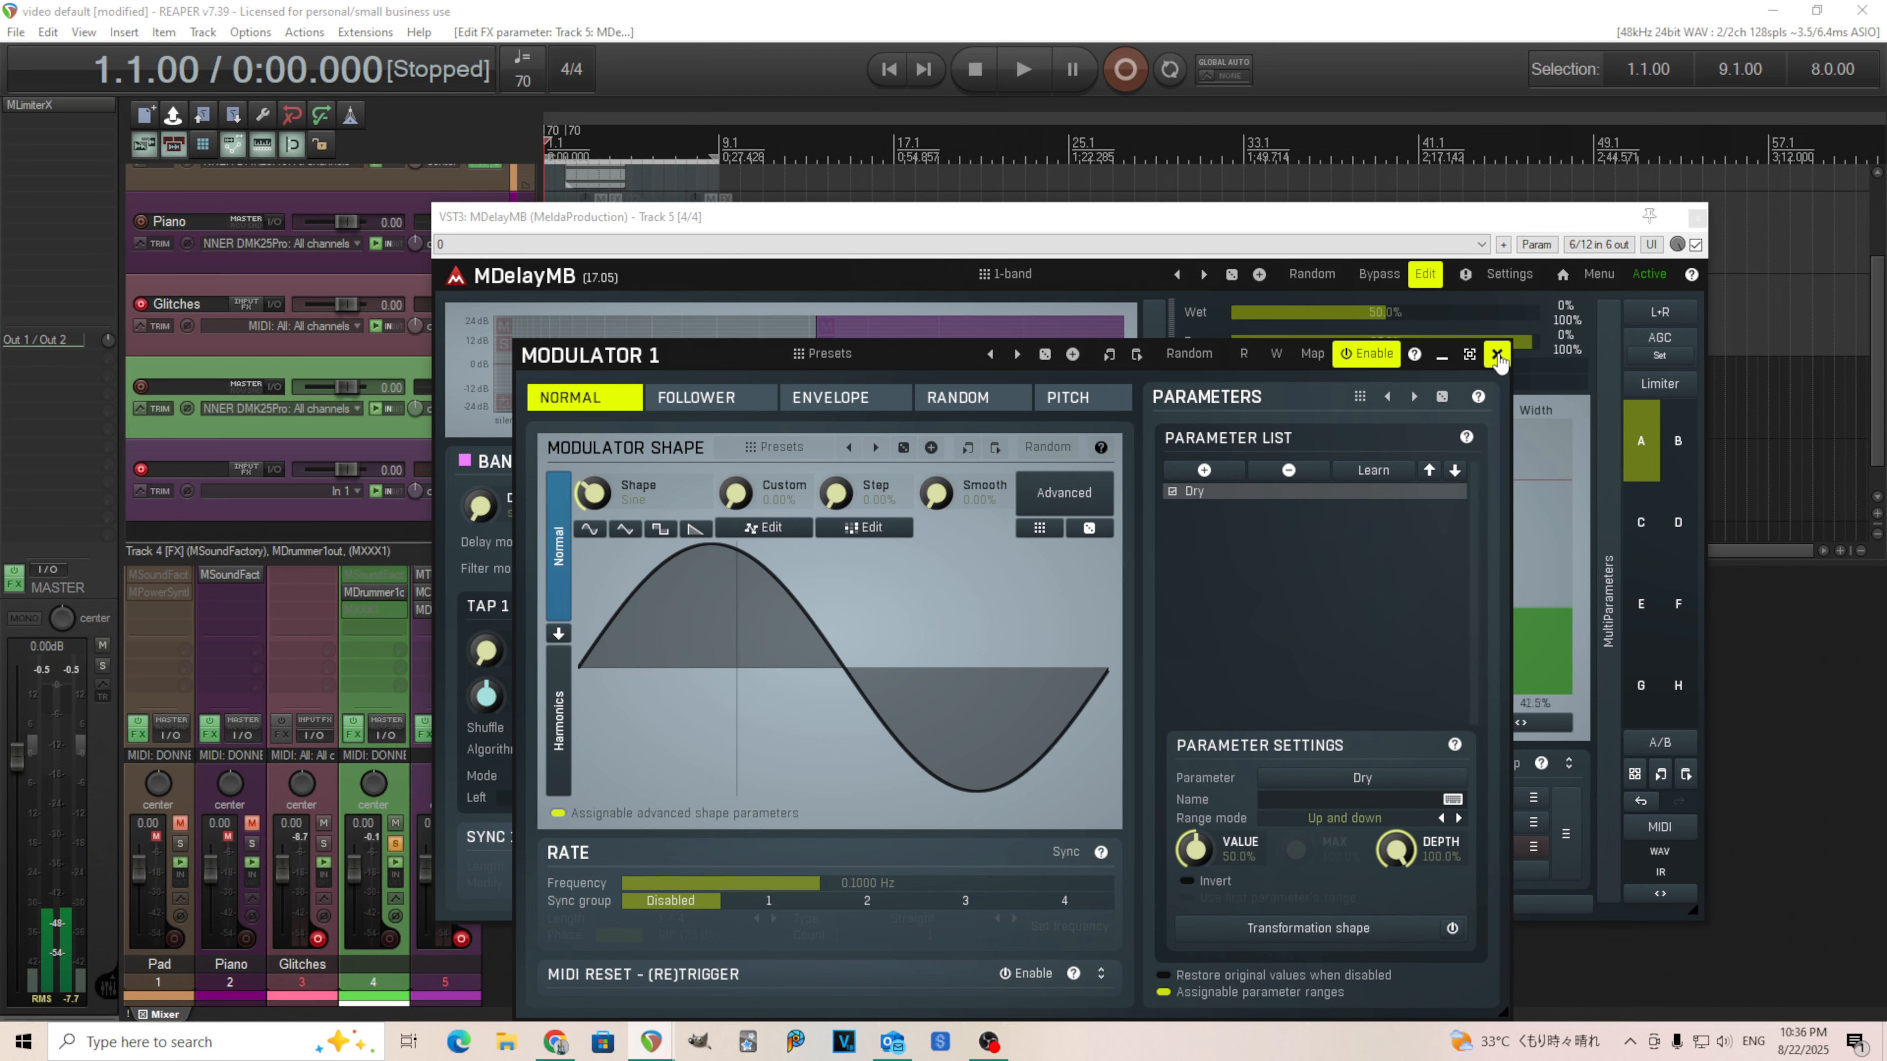
left_click(1496, 355)
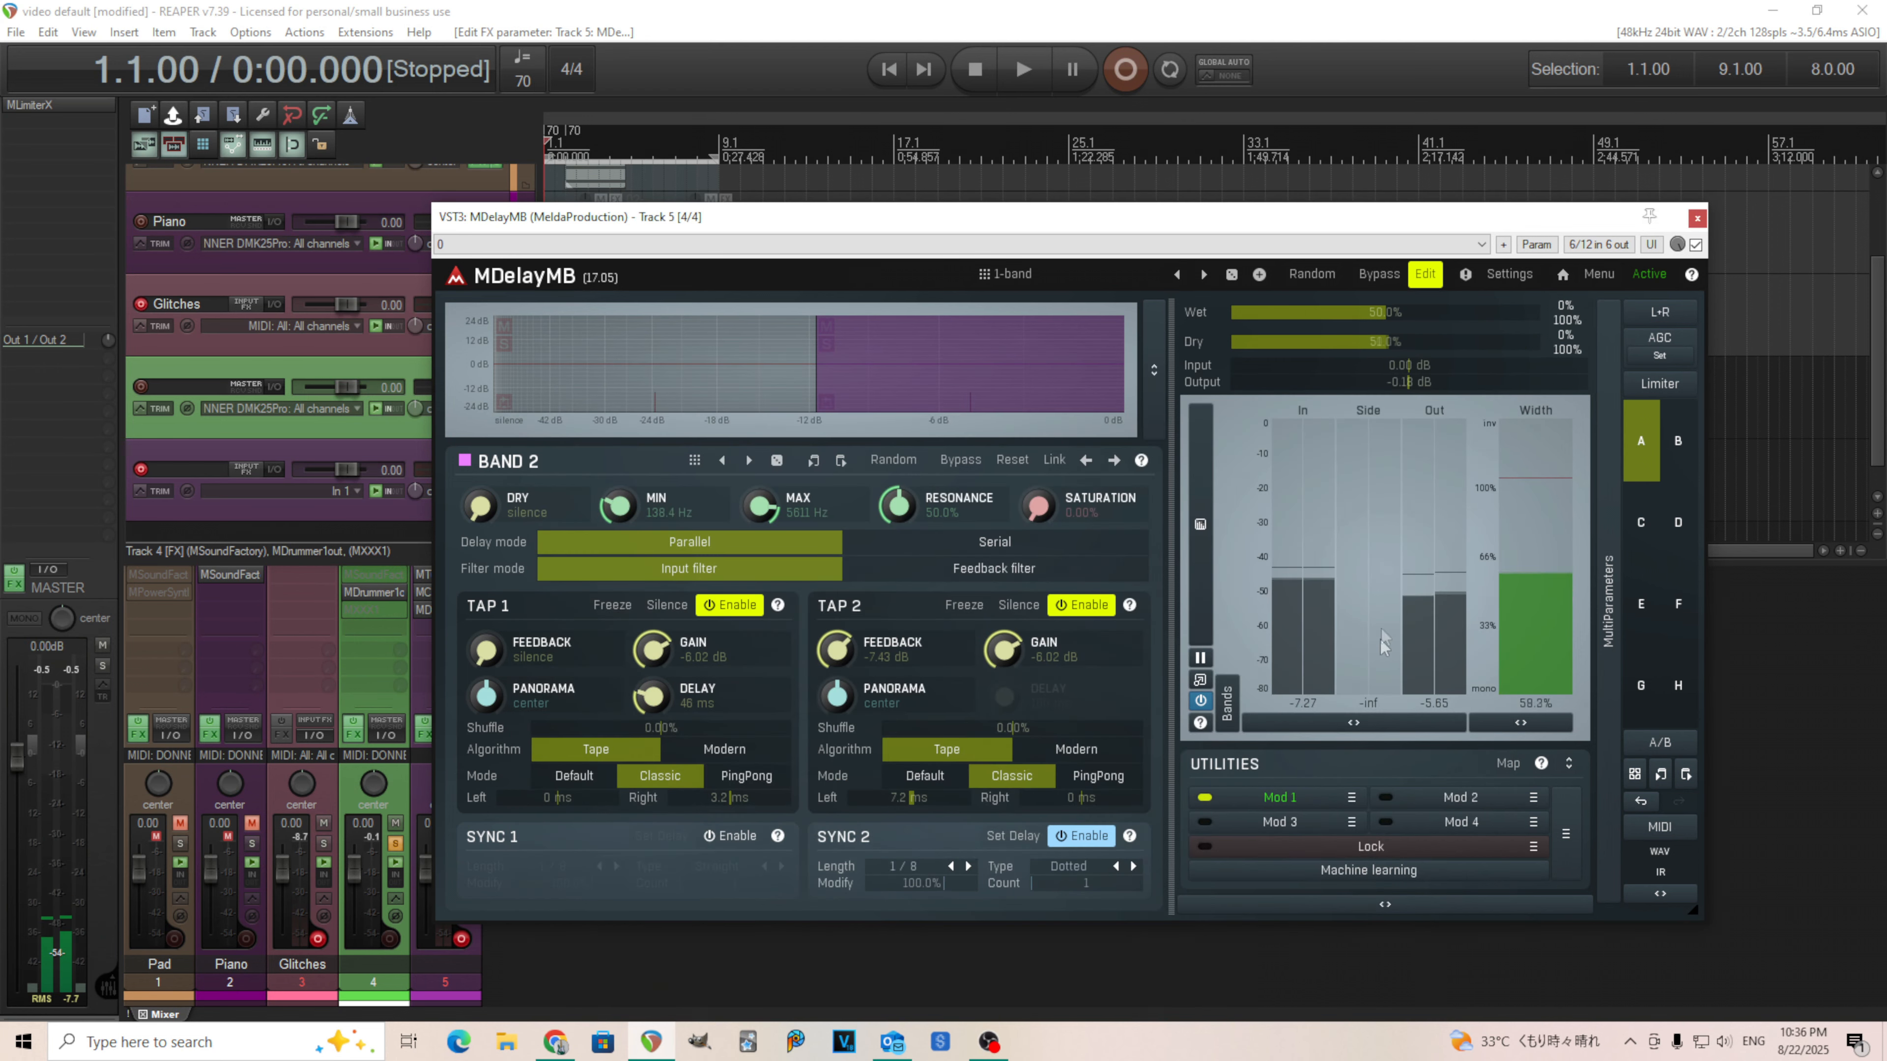
left_click_drag(1360, 341, 1361, 365)
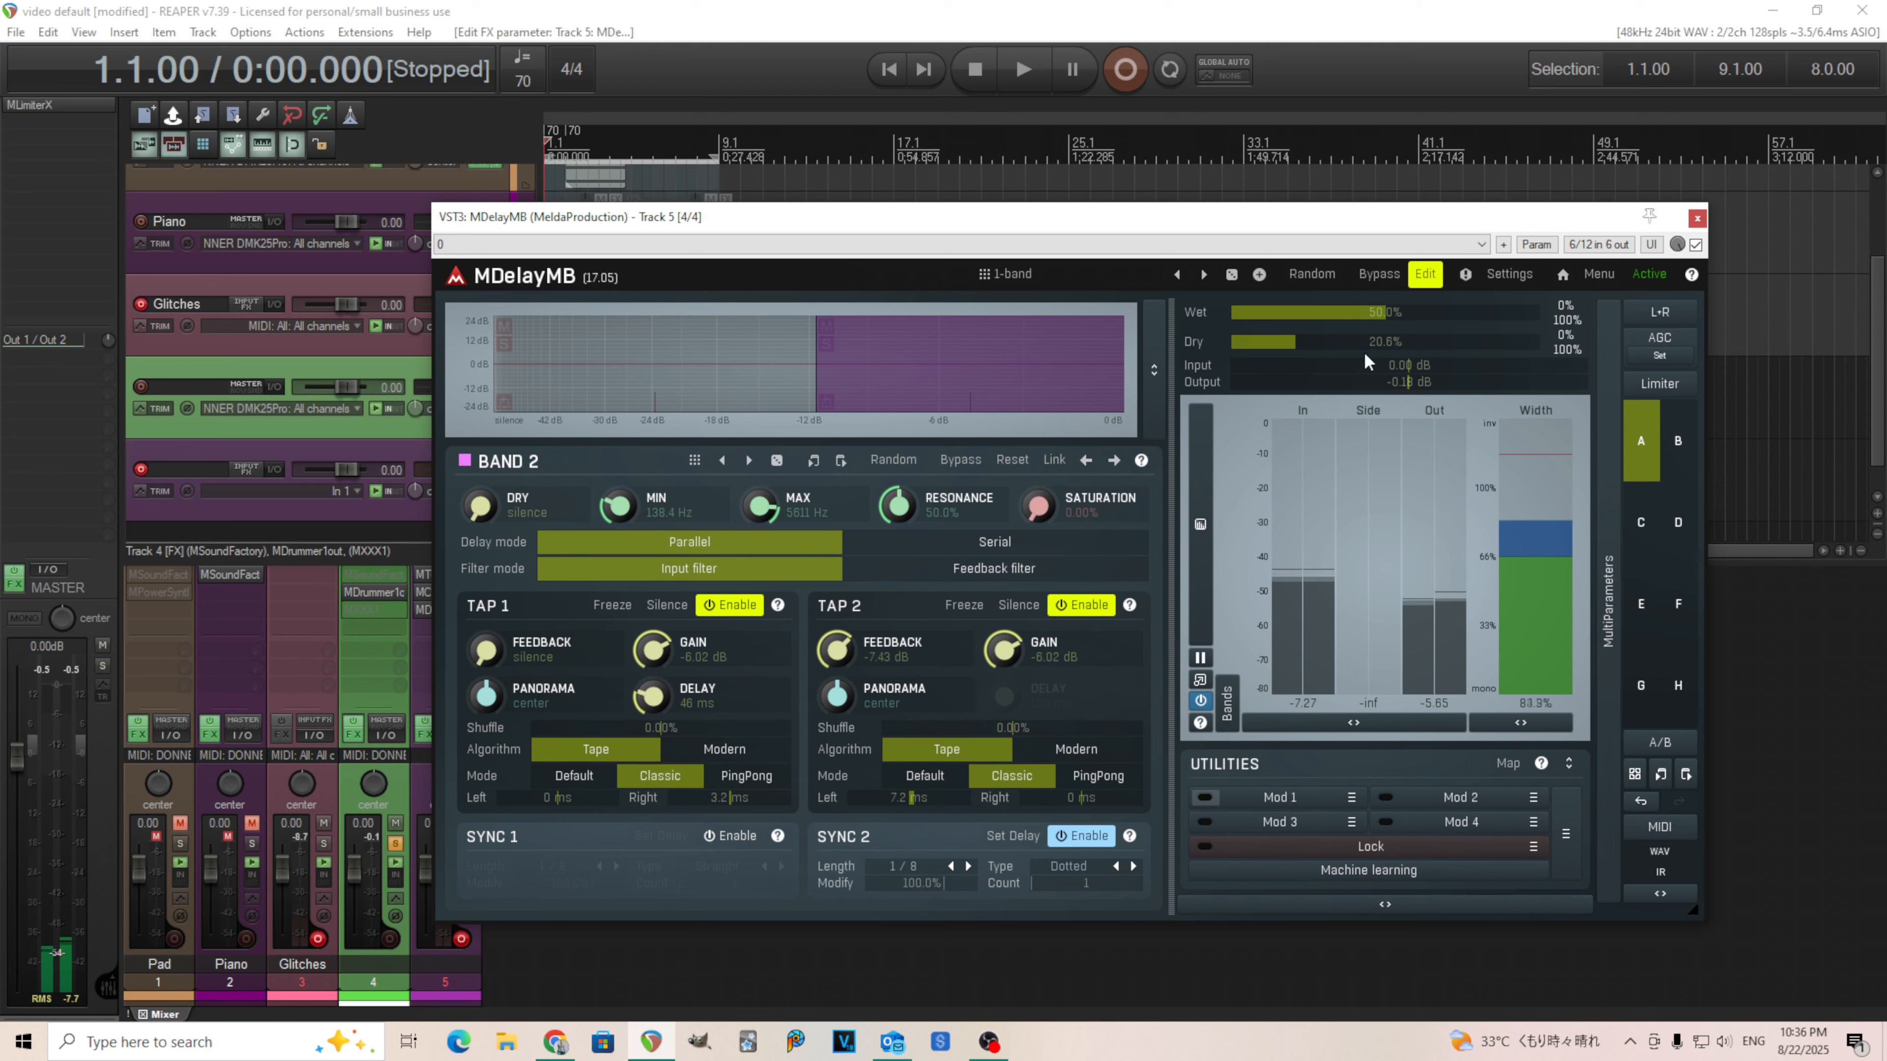
double_click(1359, 343)
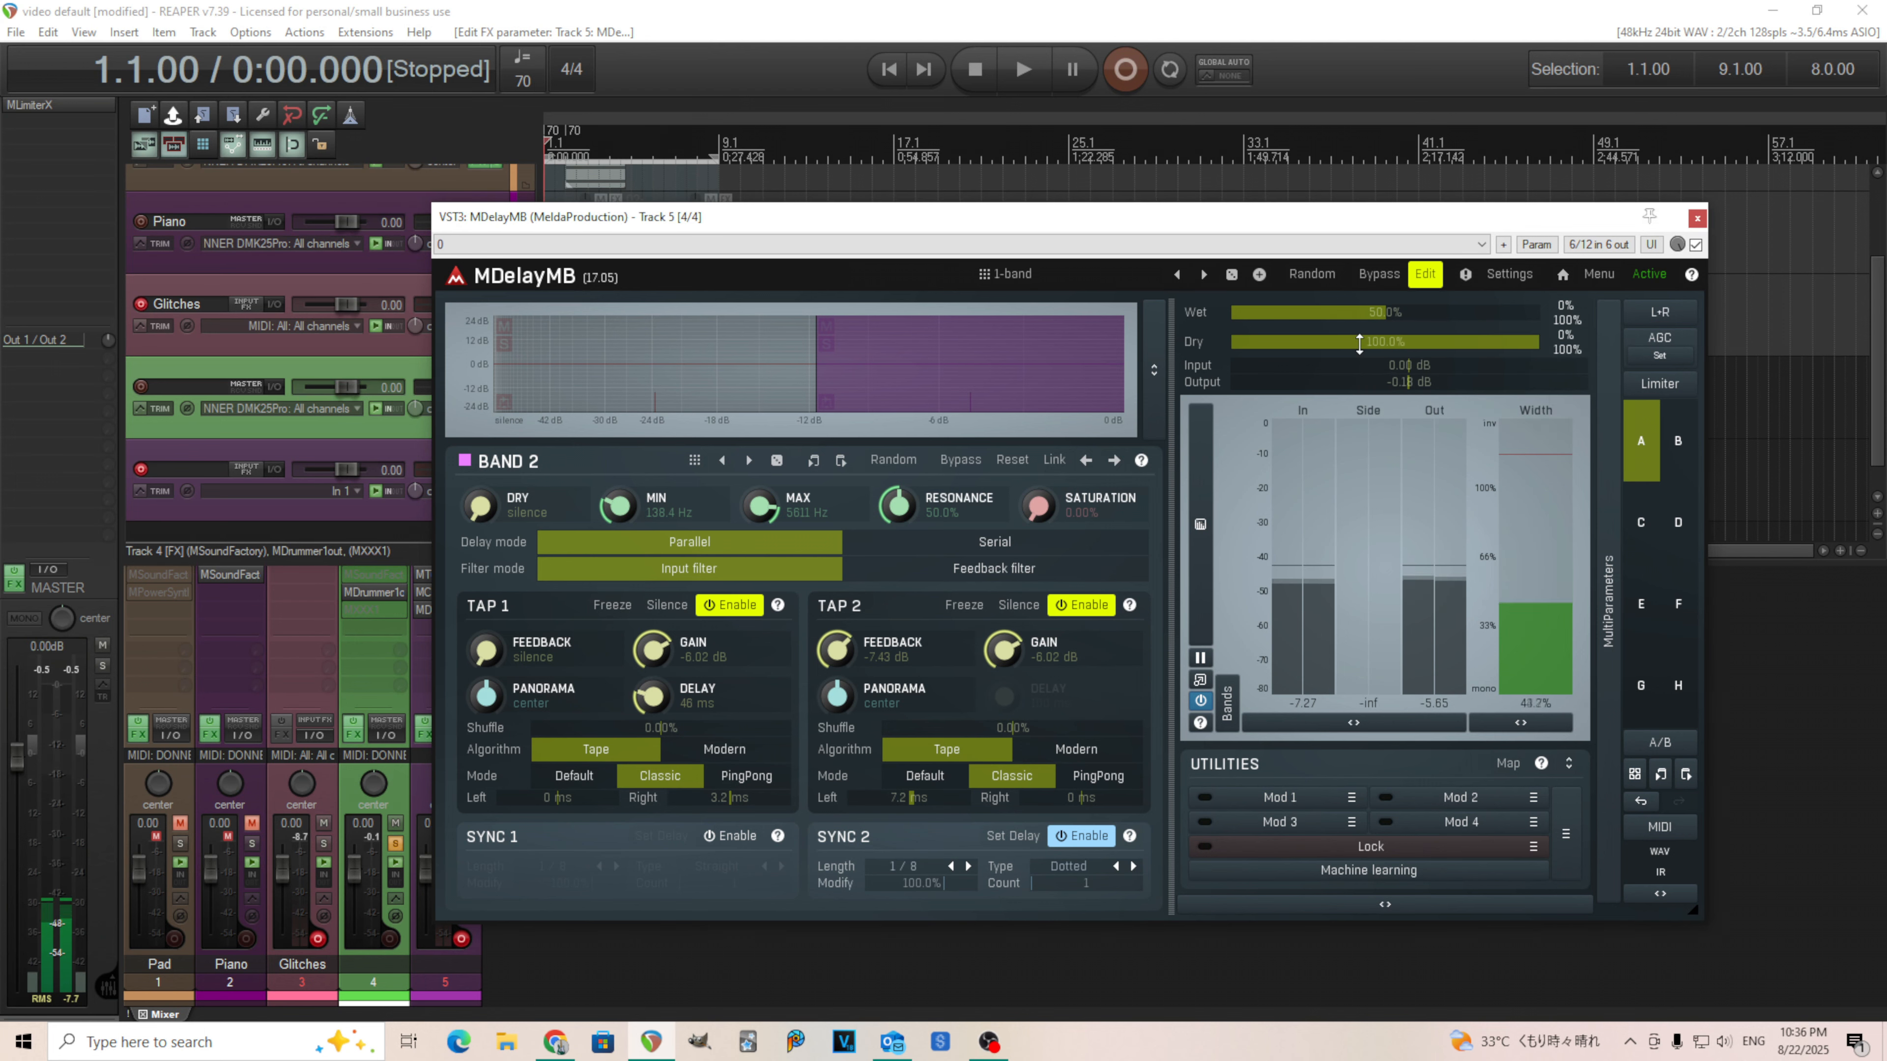
Step: Open band 2's configuration and start Clear & Learn for Modulator 1
right_click(962, 389)
left_click_drag(1031, 405, 240, 309)
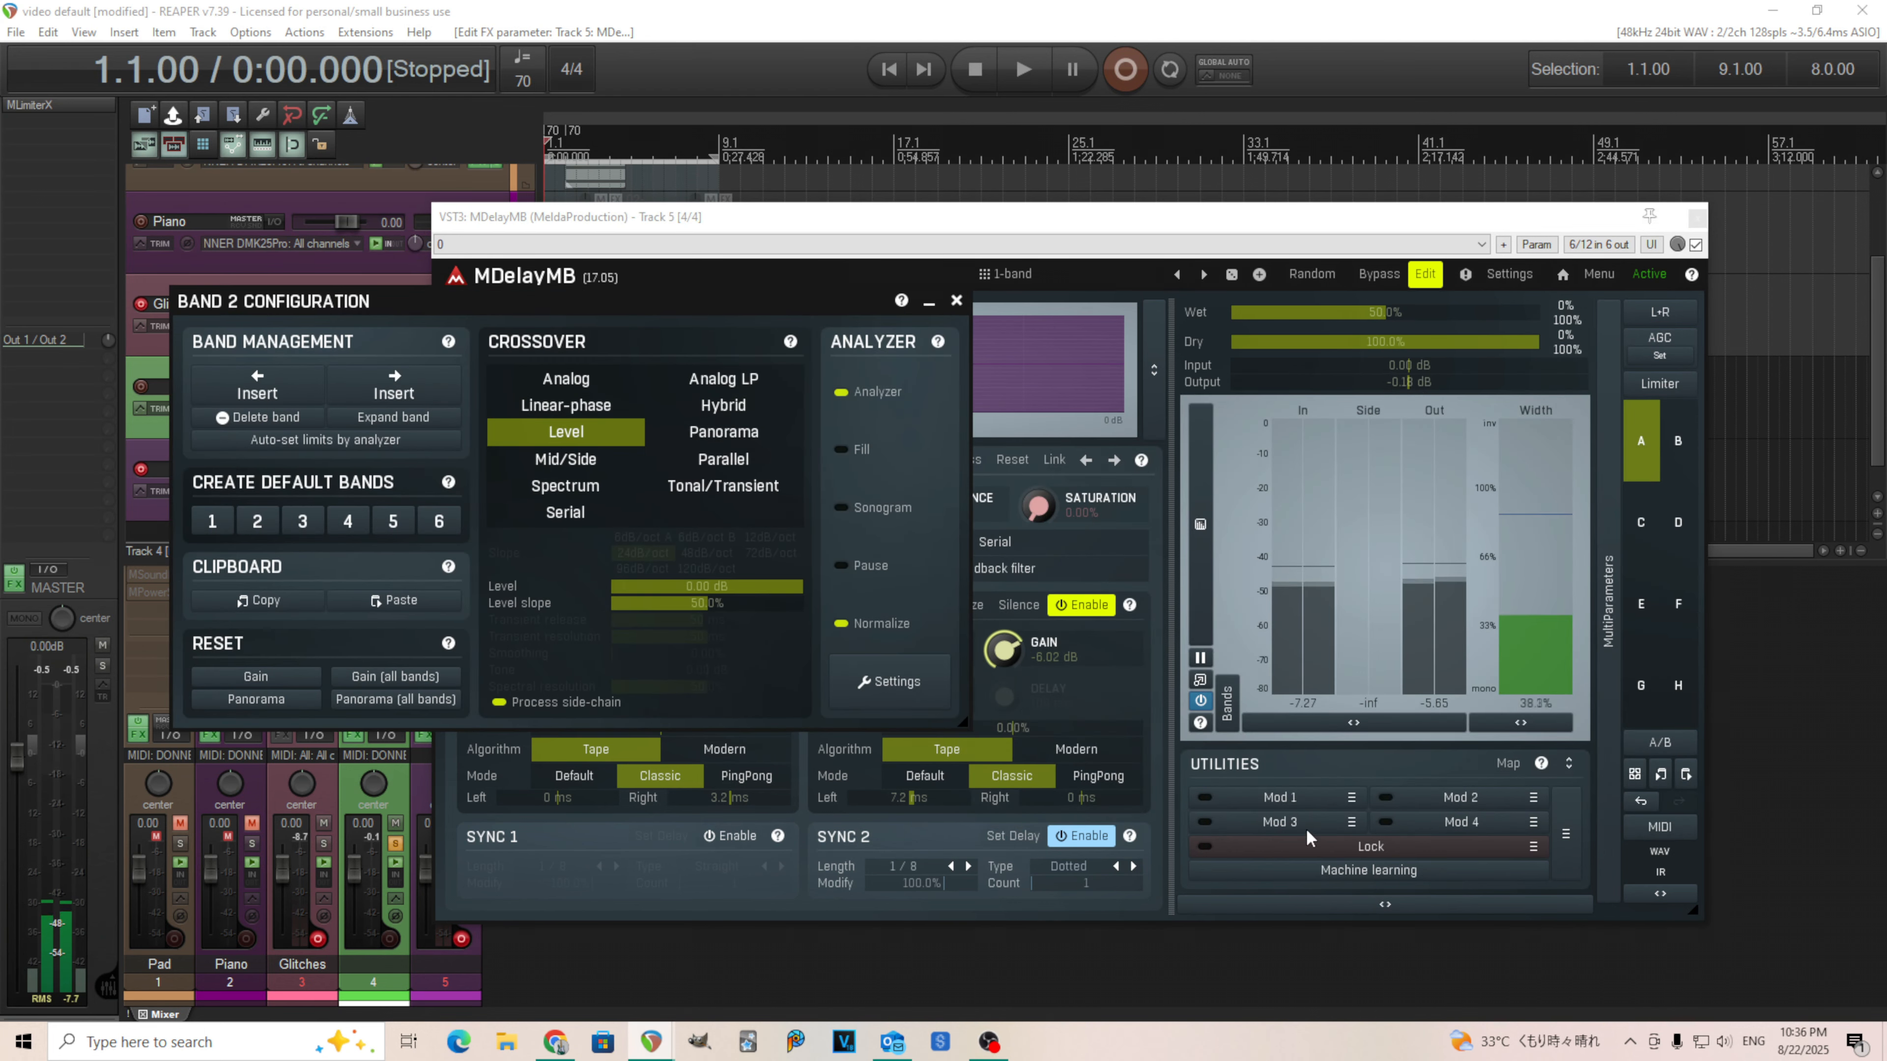
left_click(1356, 808)
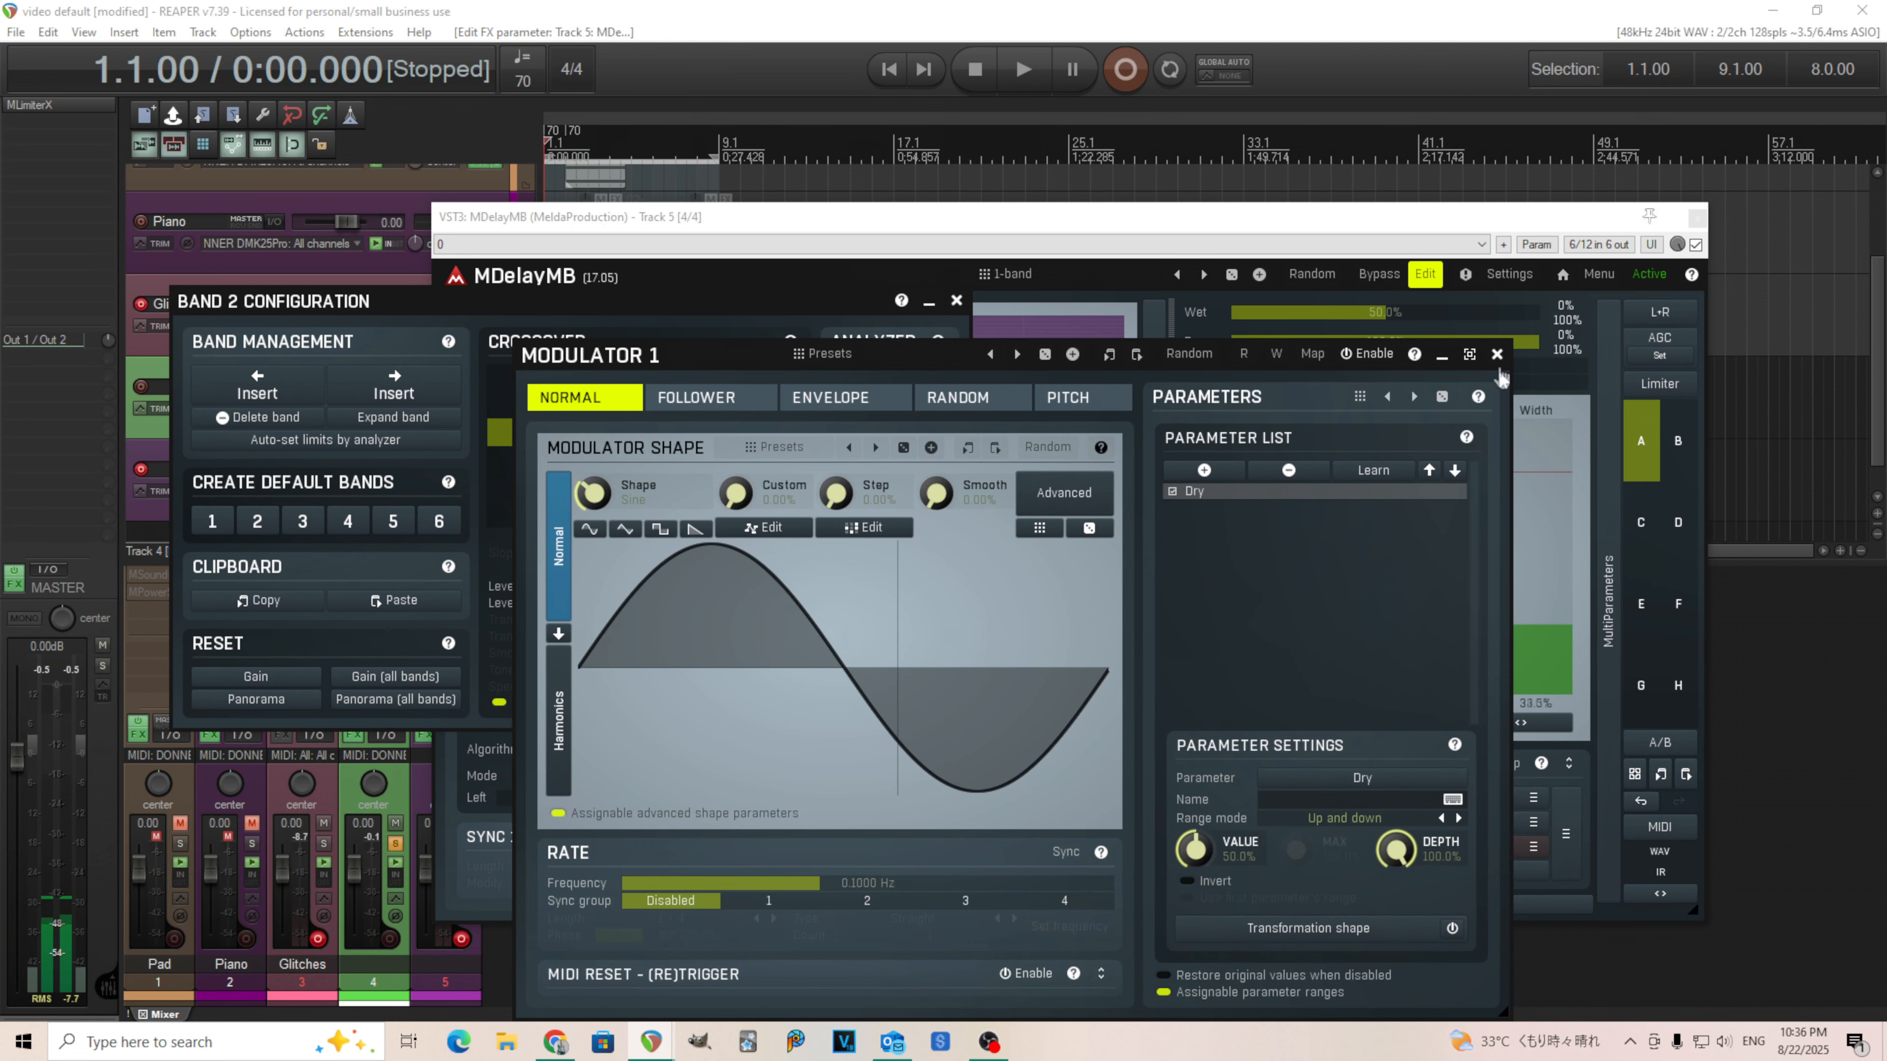
left_click(1496, 355)
left_click(1350, 797)
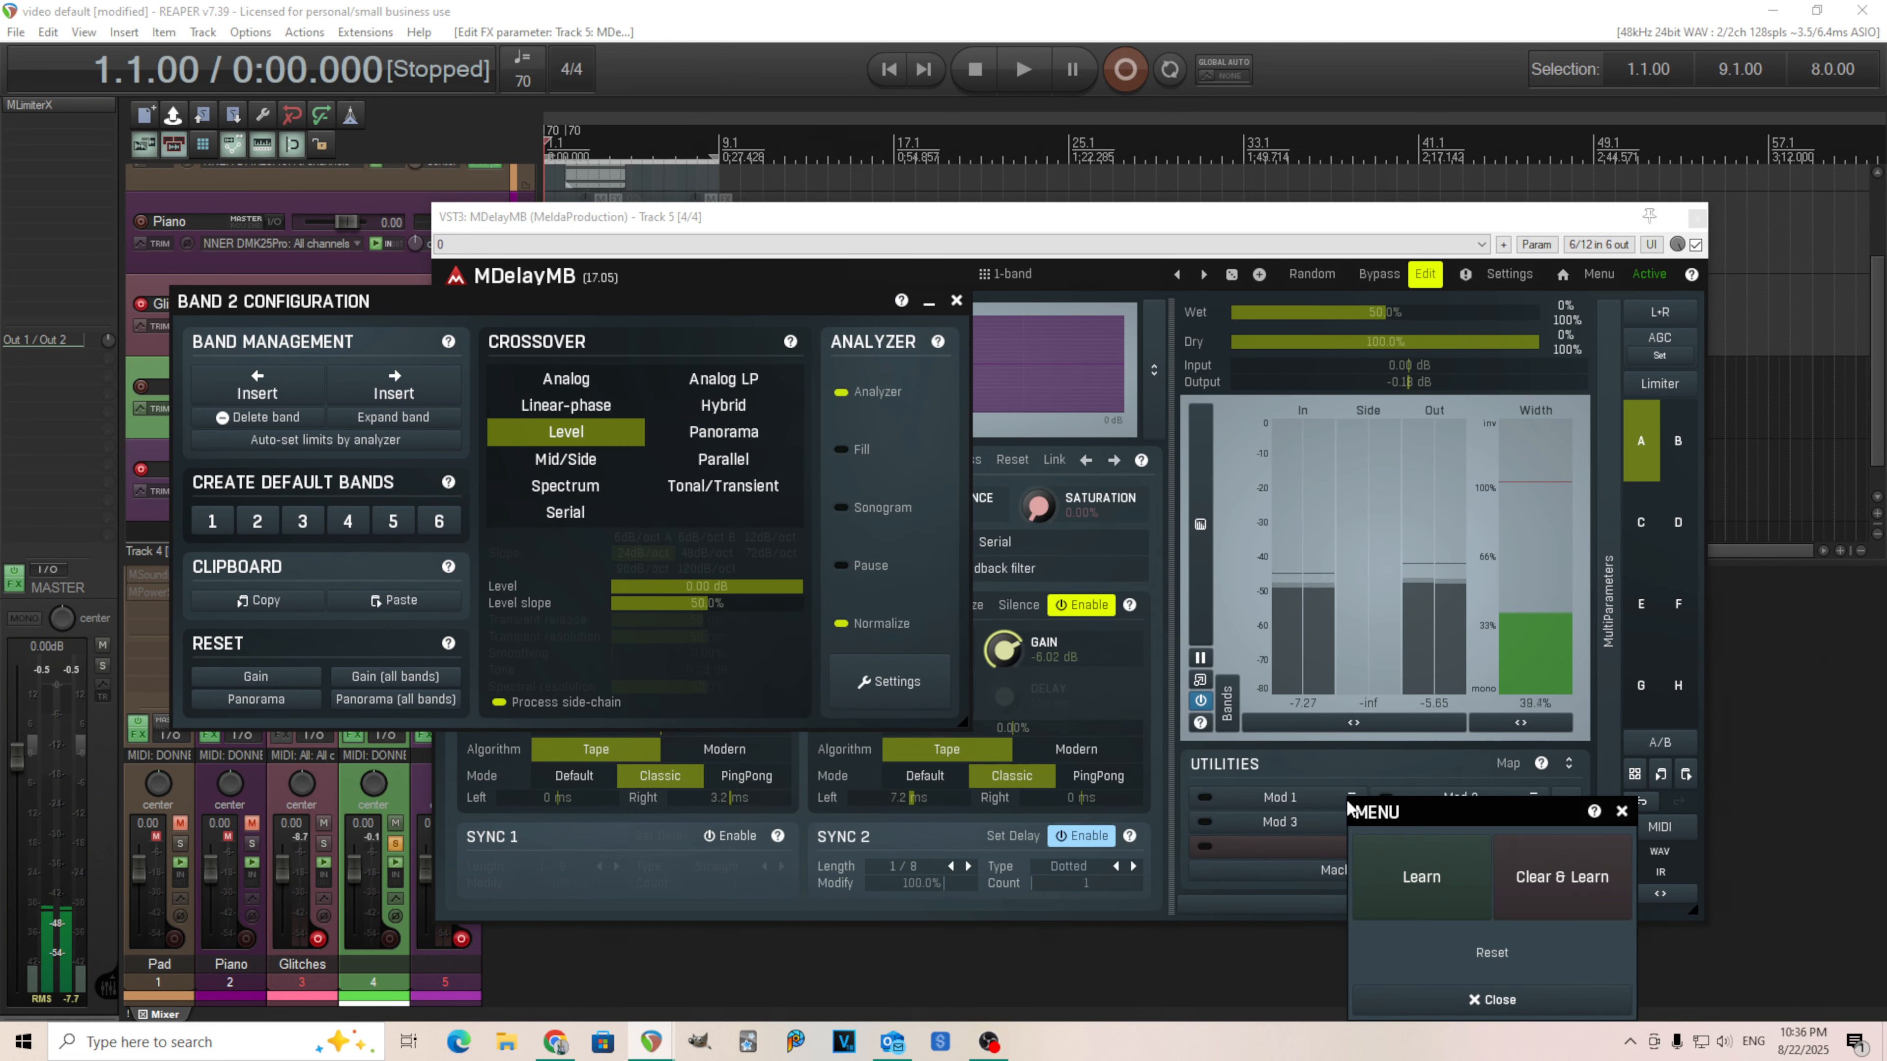
left_click(1604, 899)
Step: Have Modulator 1 learn the crossover Level from silence to 0 dB, and enable the modulator with the band configuration closed
left_click_drag(758, 592, 803, 592)
left_click_drag(662, 300, 732, 497)
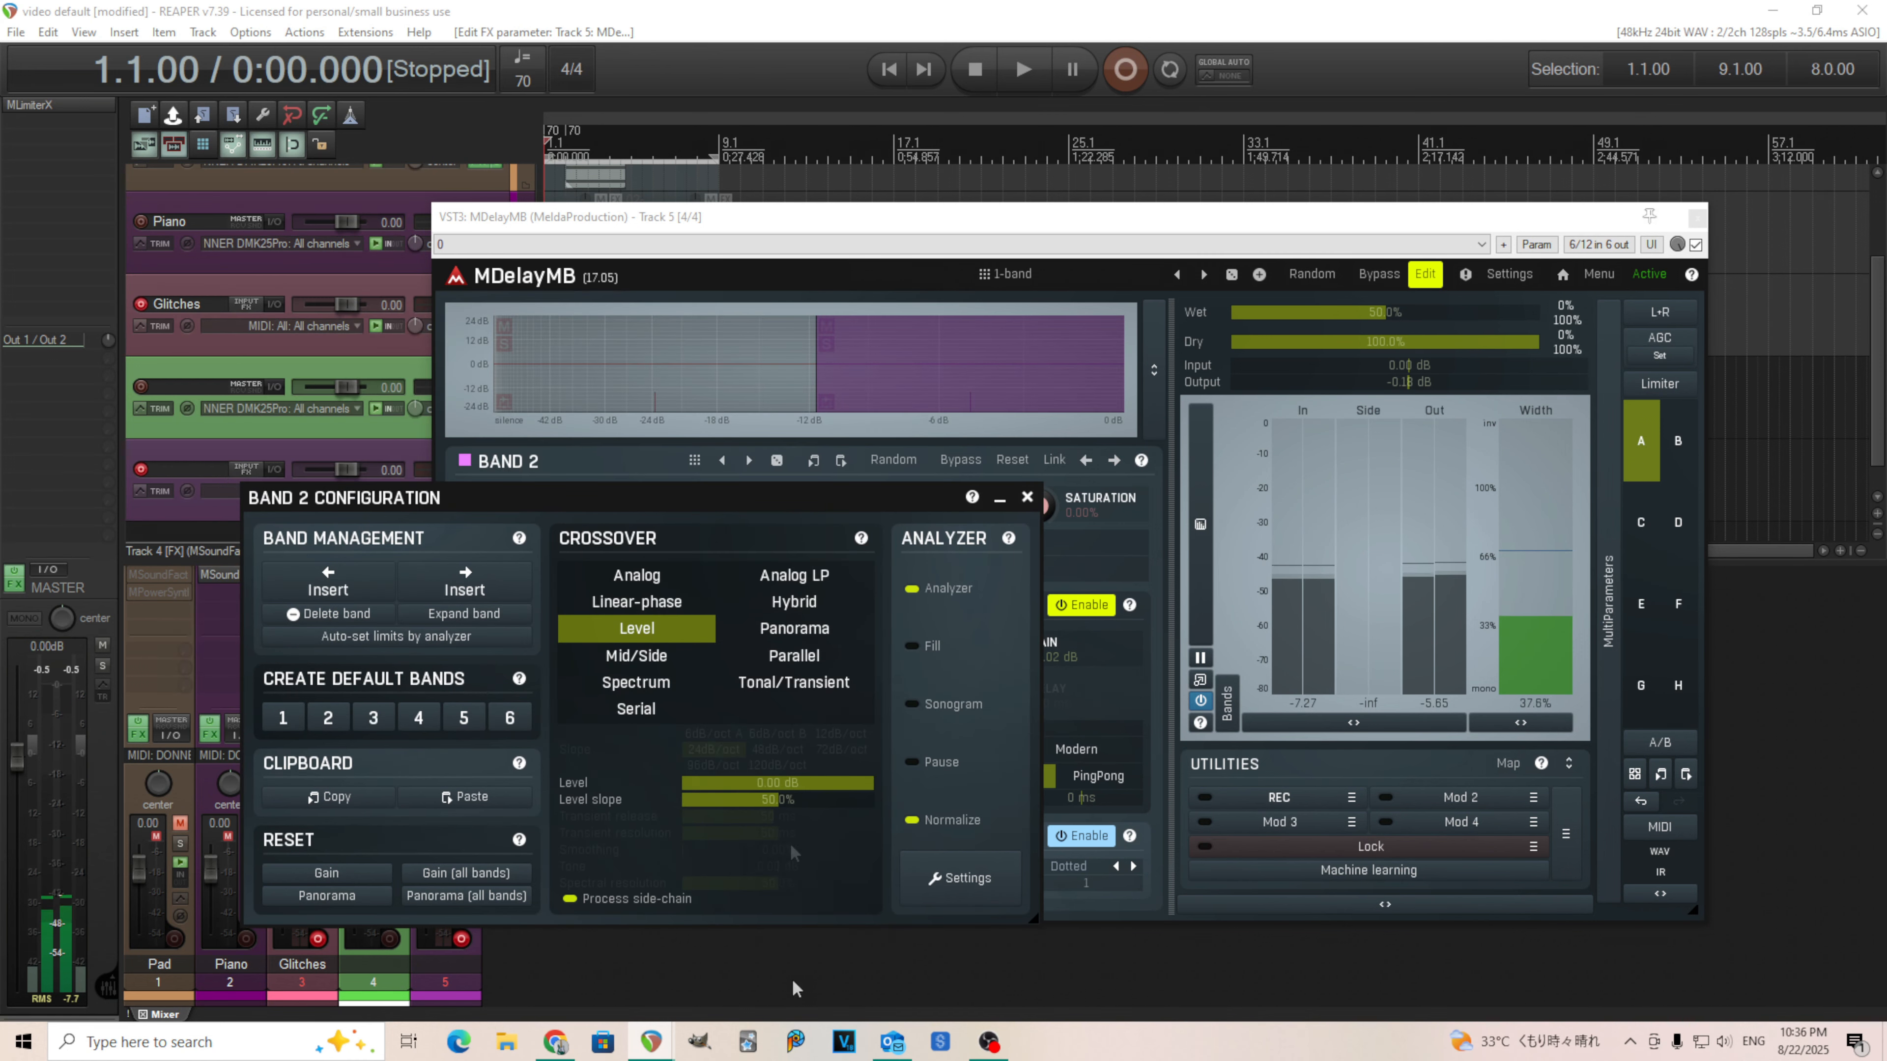
mouse_move(869, 783)
left_mouse_down()
mouse_move(691, 782)
mouse_move(873, 782)
mouse_move(691, 783)
mouse_move(835, 783)
left_mouse_up()
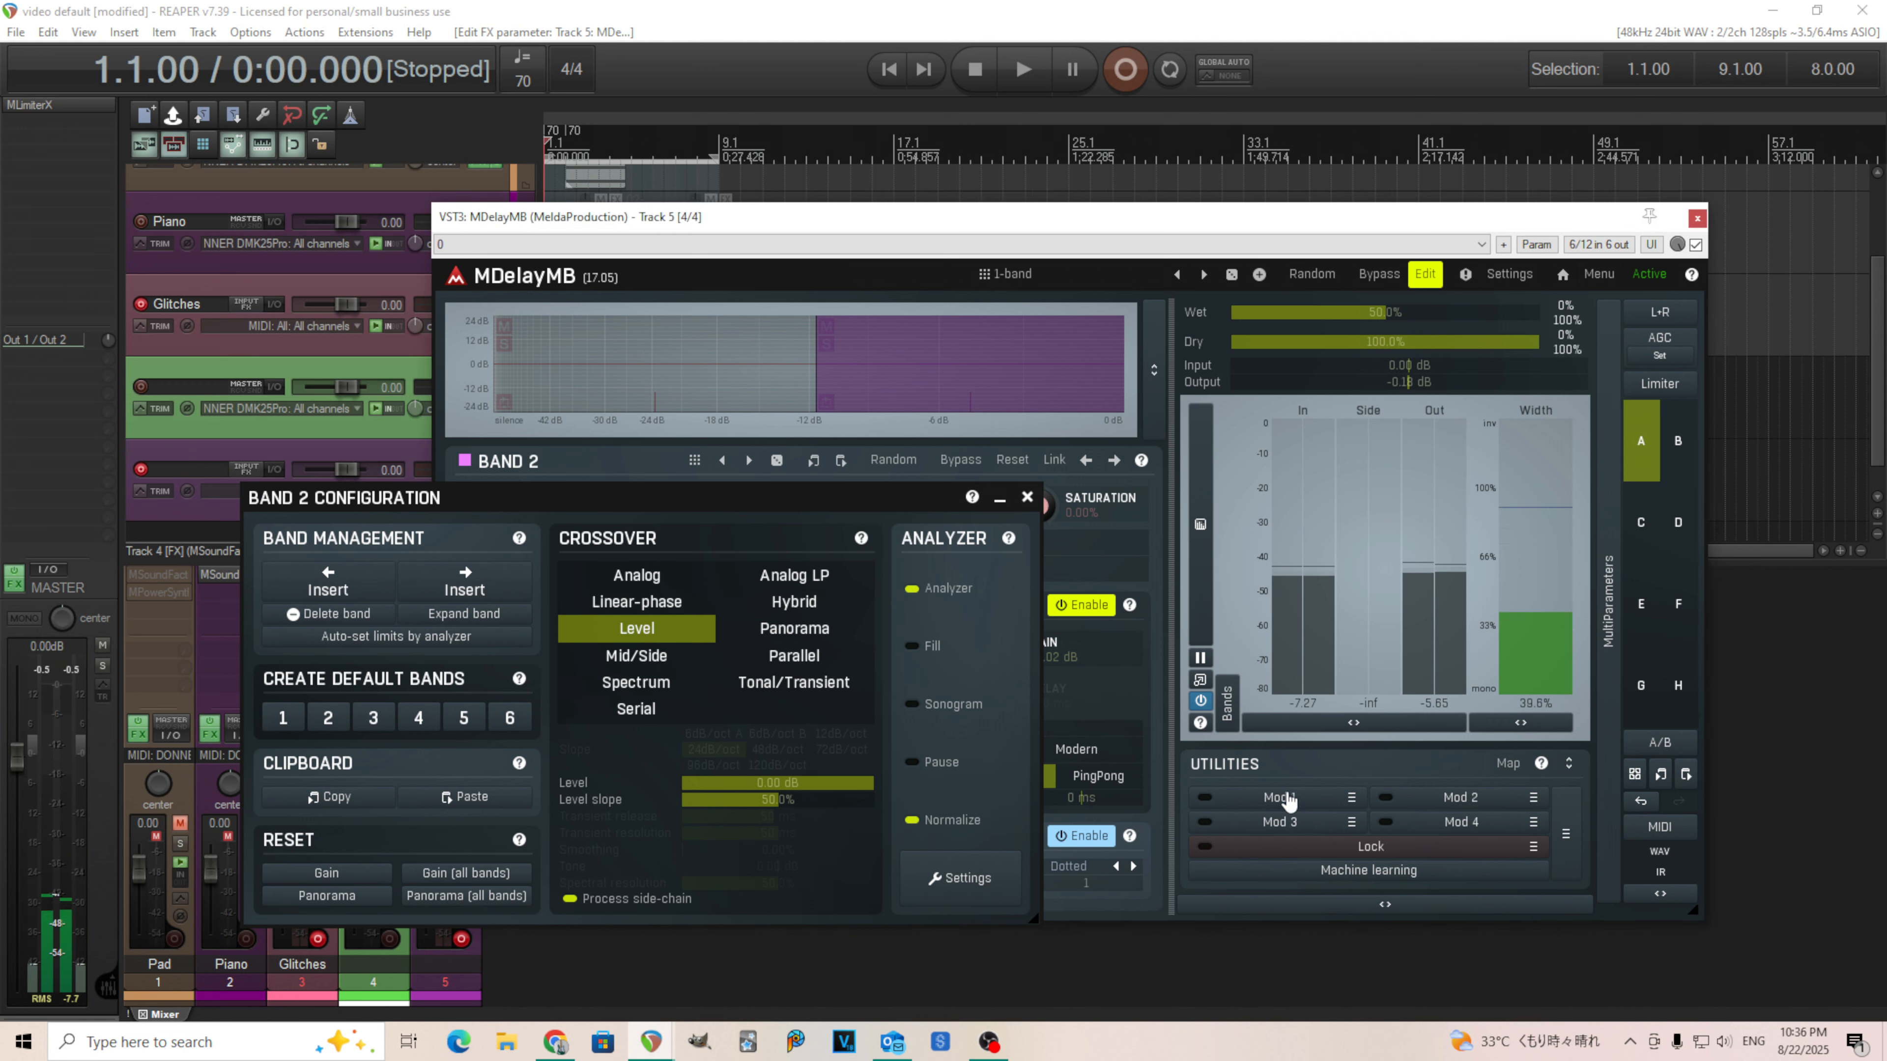
left_click(1204, 798)
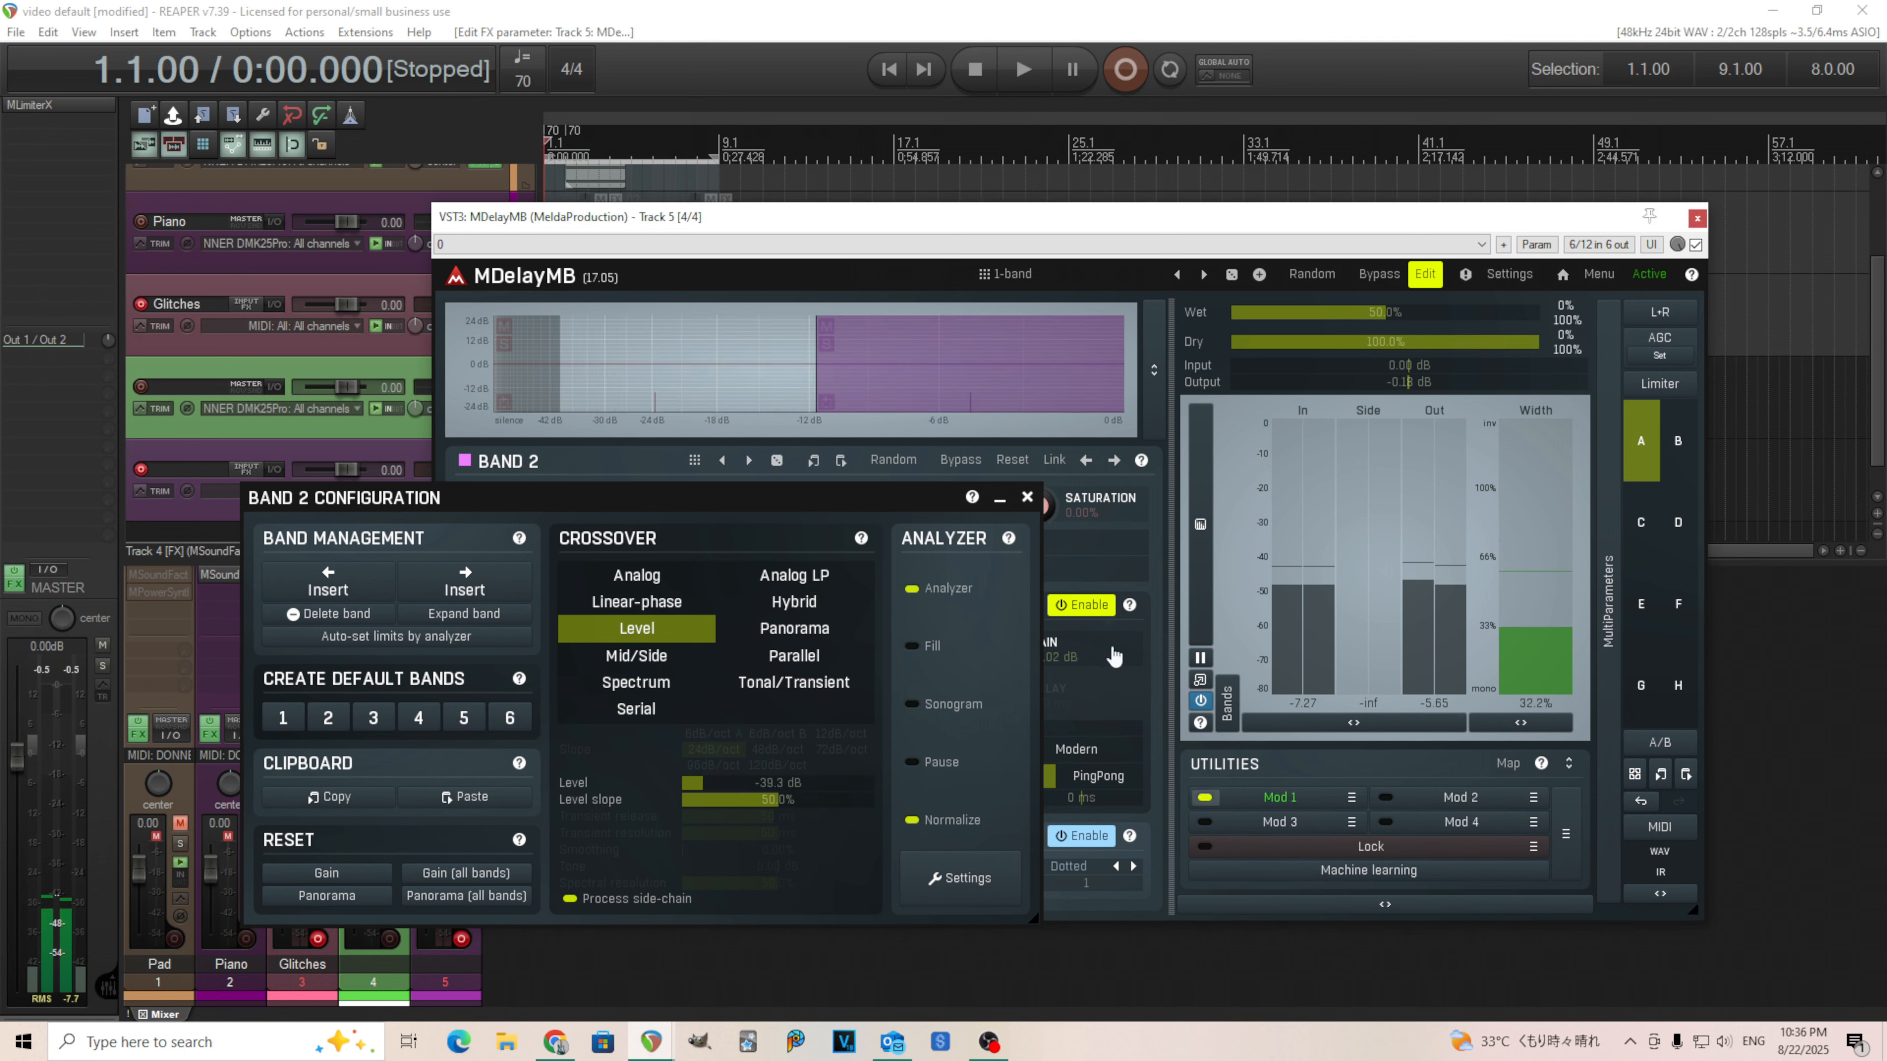
left_click(1027, 496)
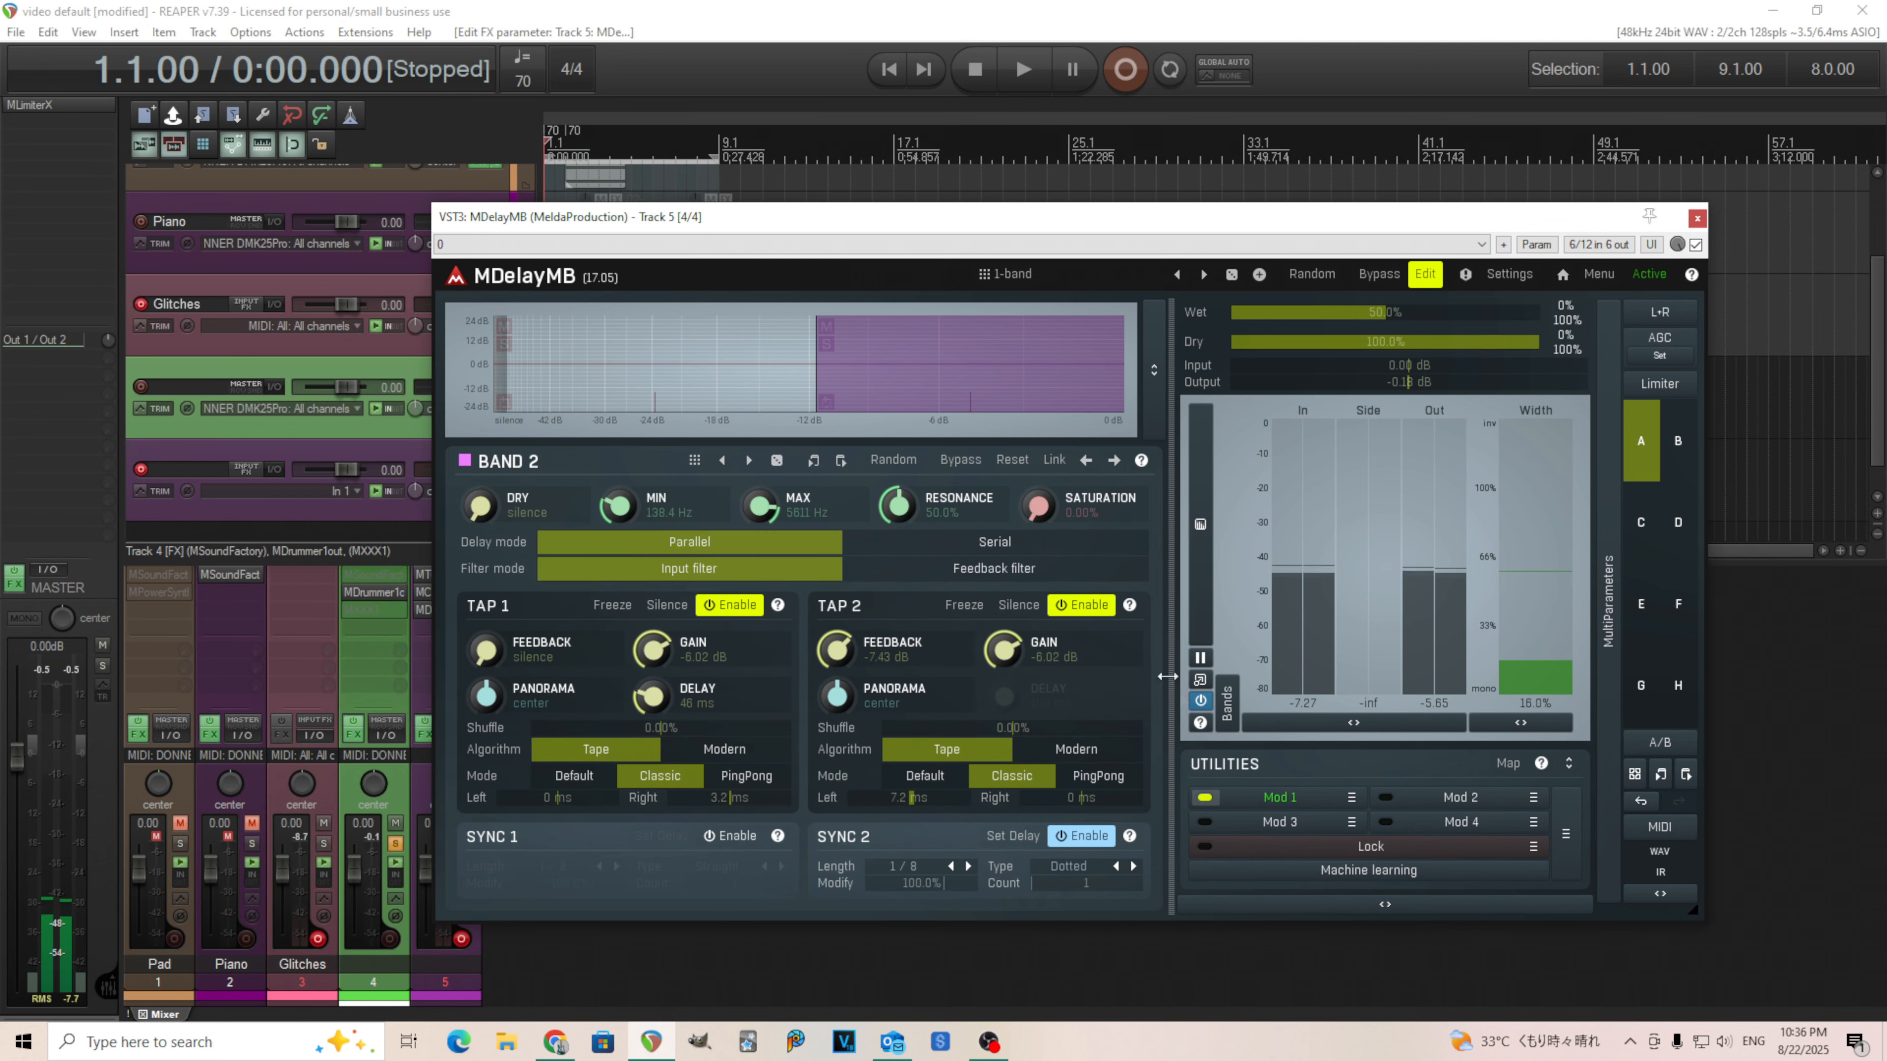
Step: Open Modulator 1's settings and sync its rate to the tempo with a straight length of 1
left_click(1268, 799)
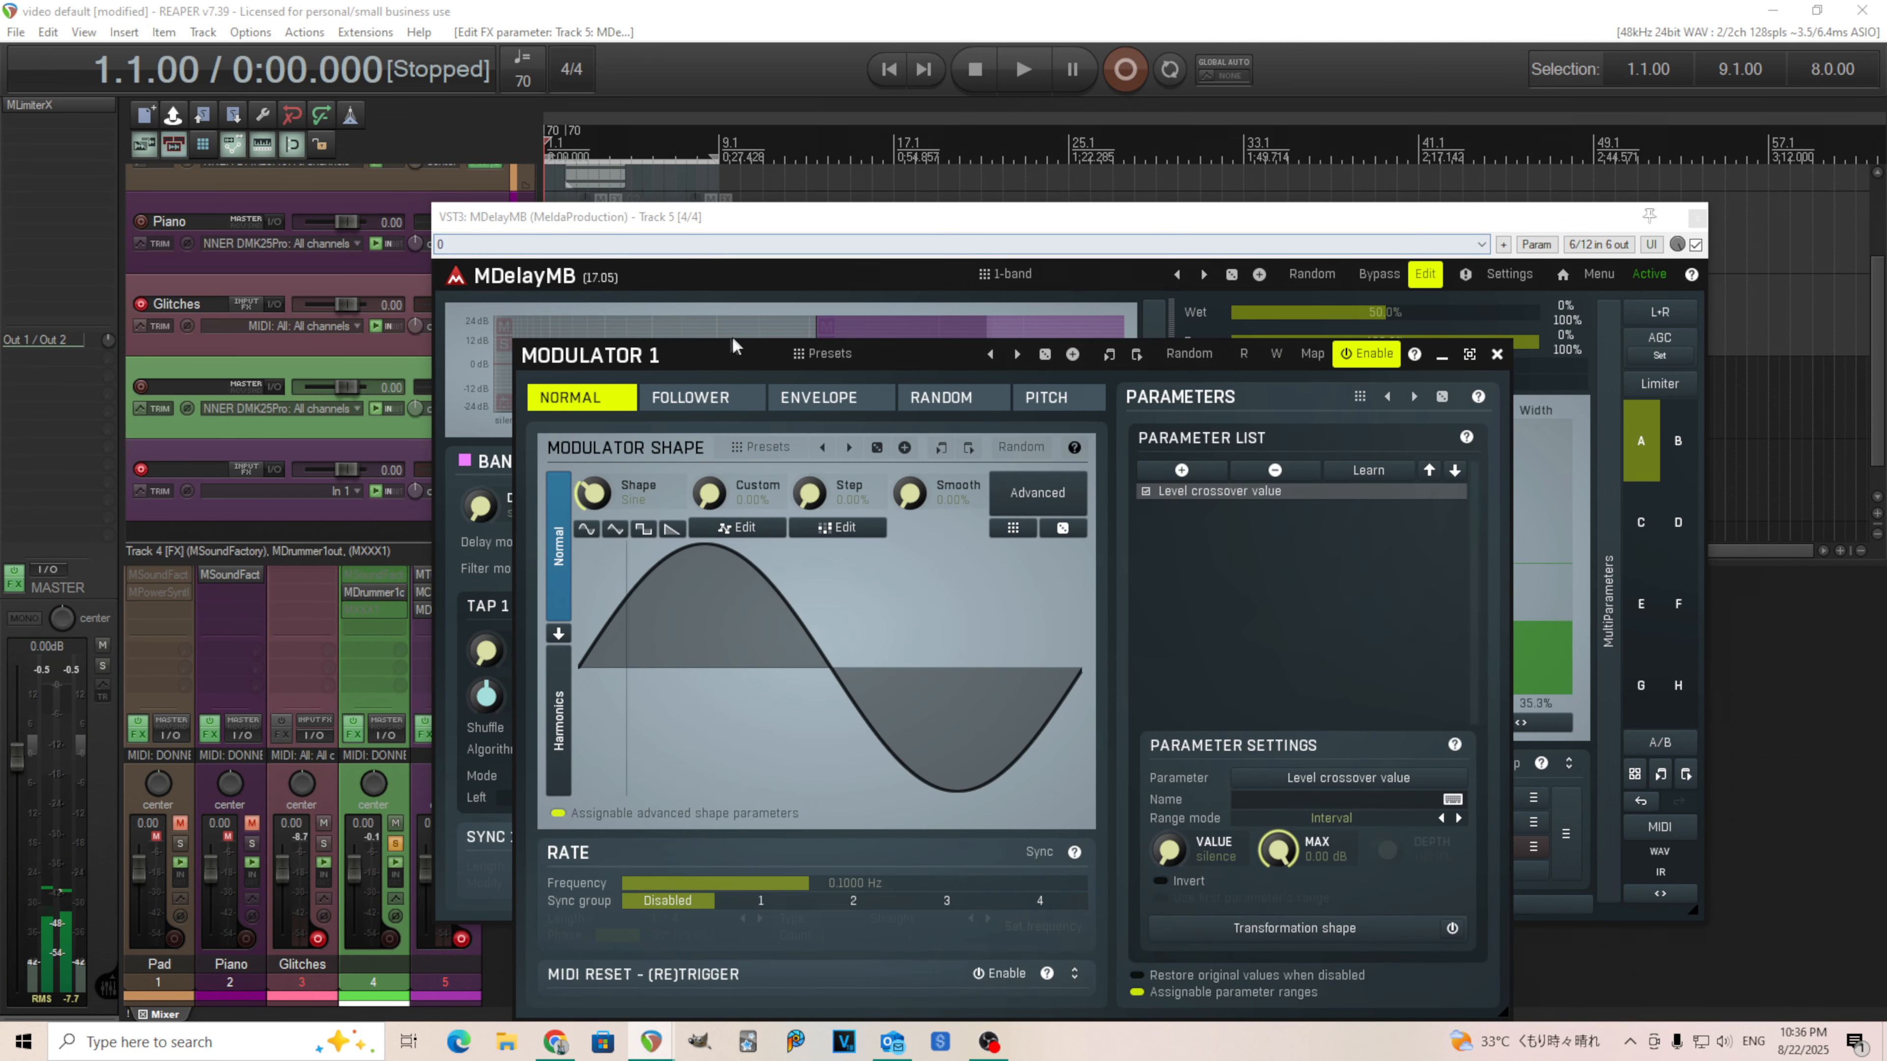
left_click_drag(592, 372, 766, 476)
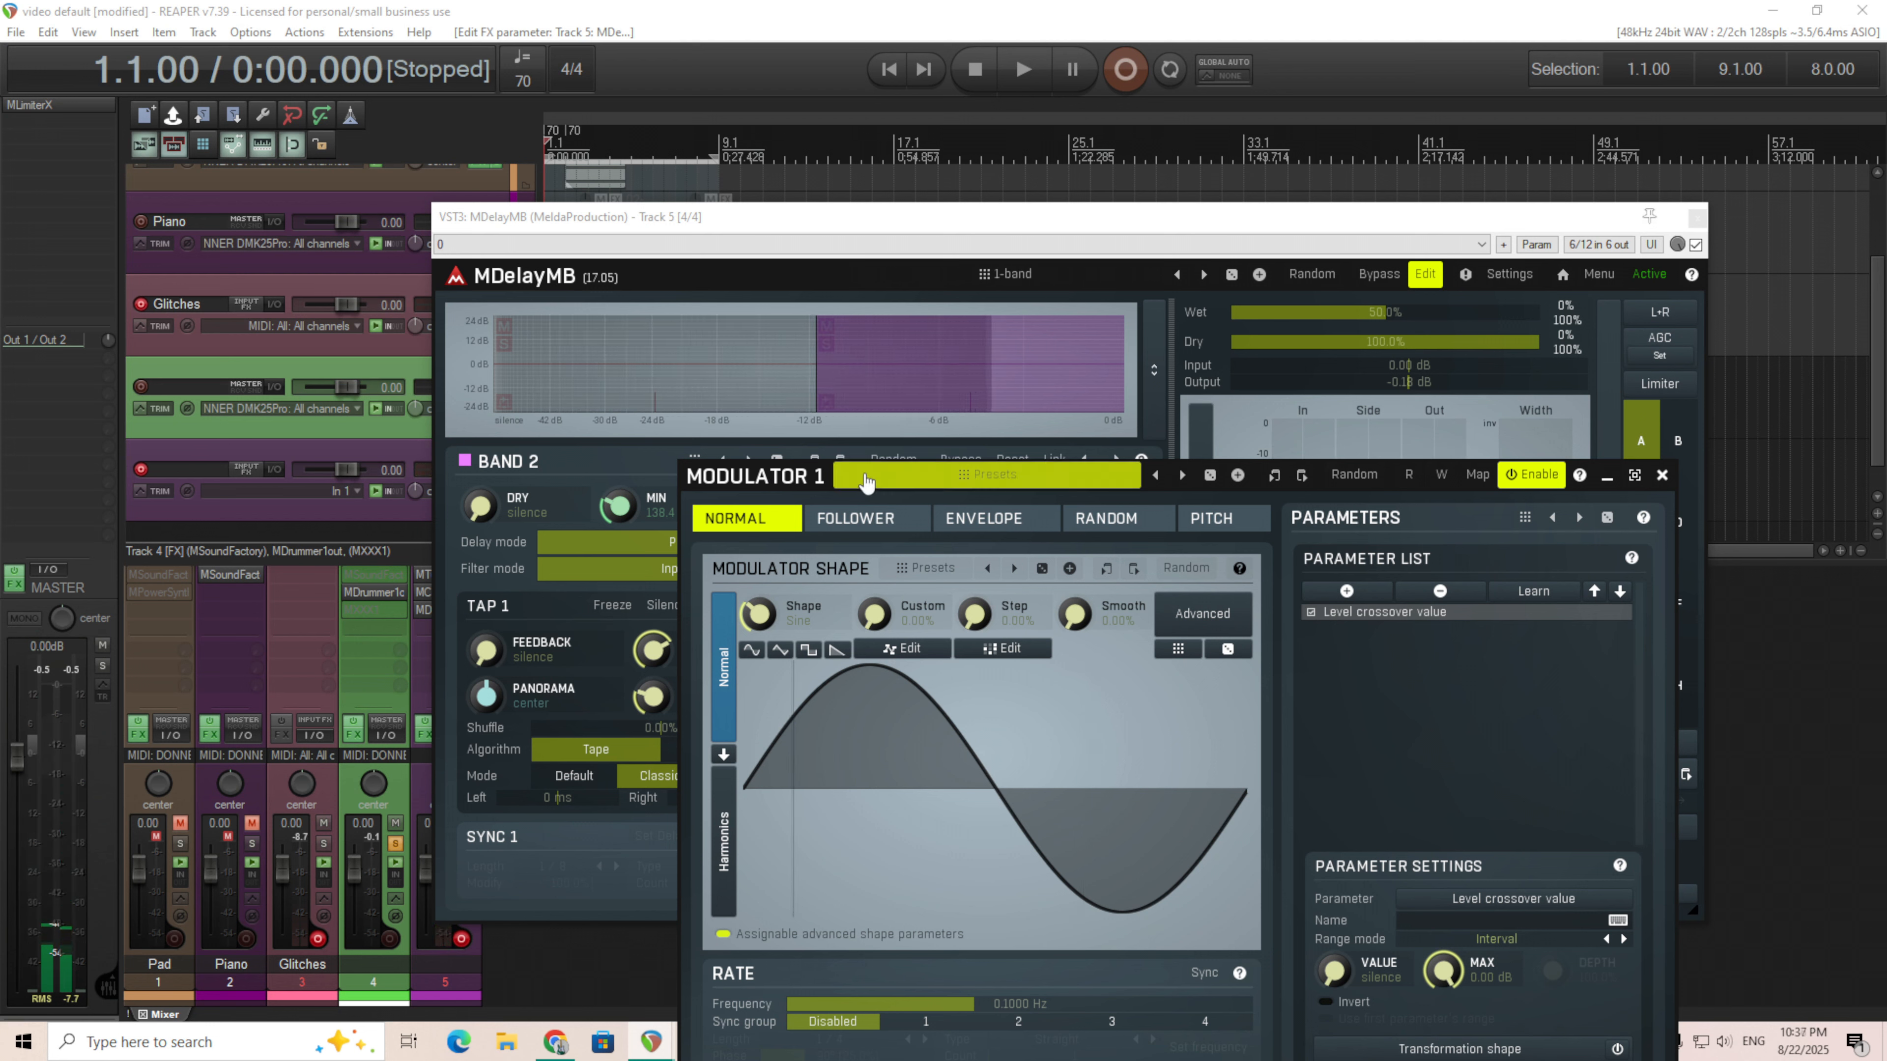
left_click_drag(769, 483, 730, 793)
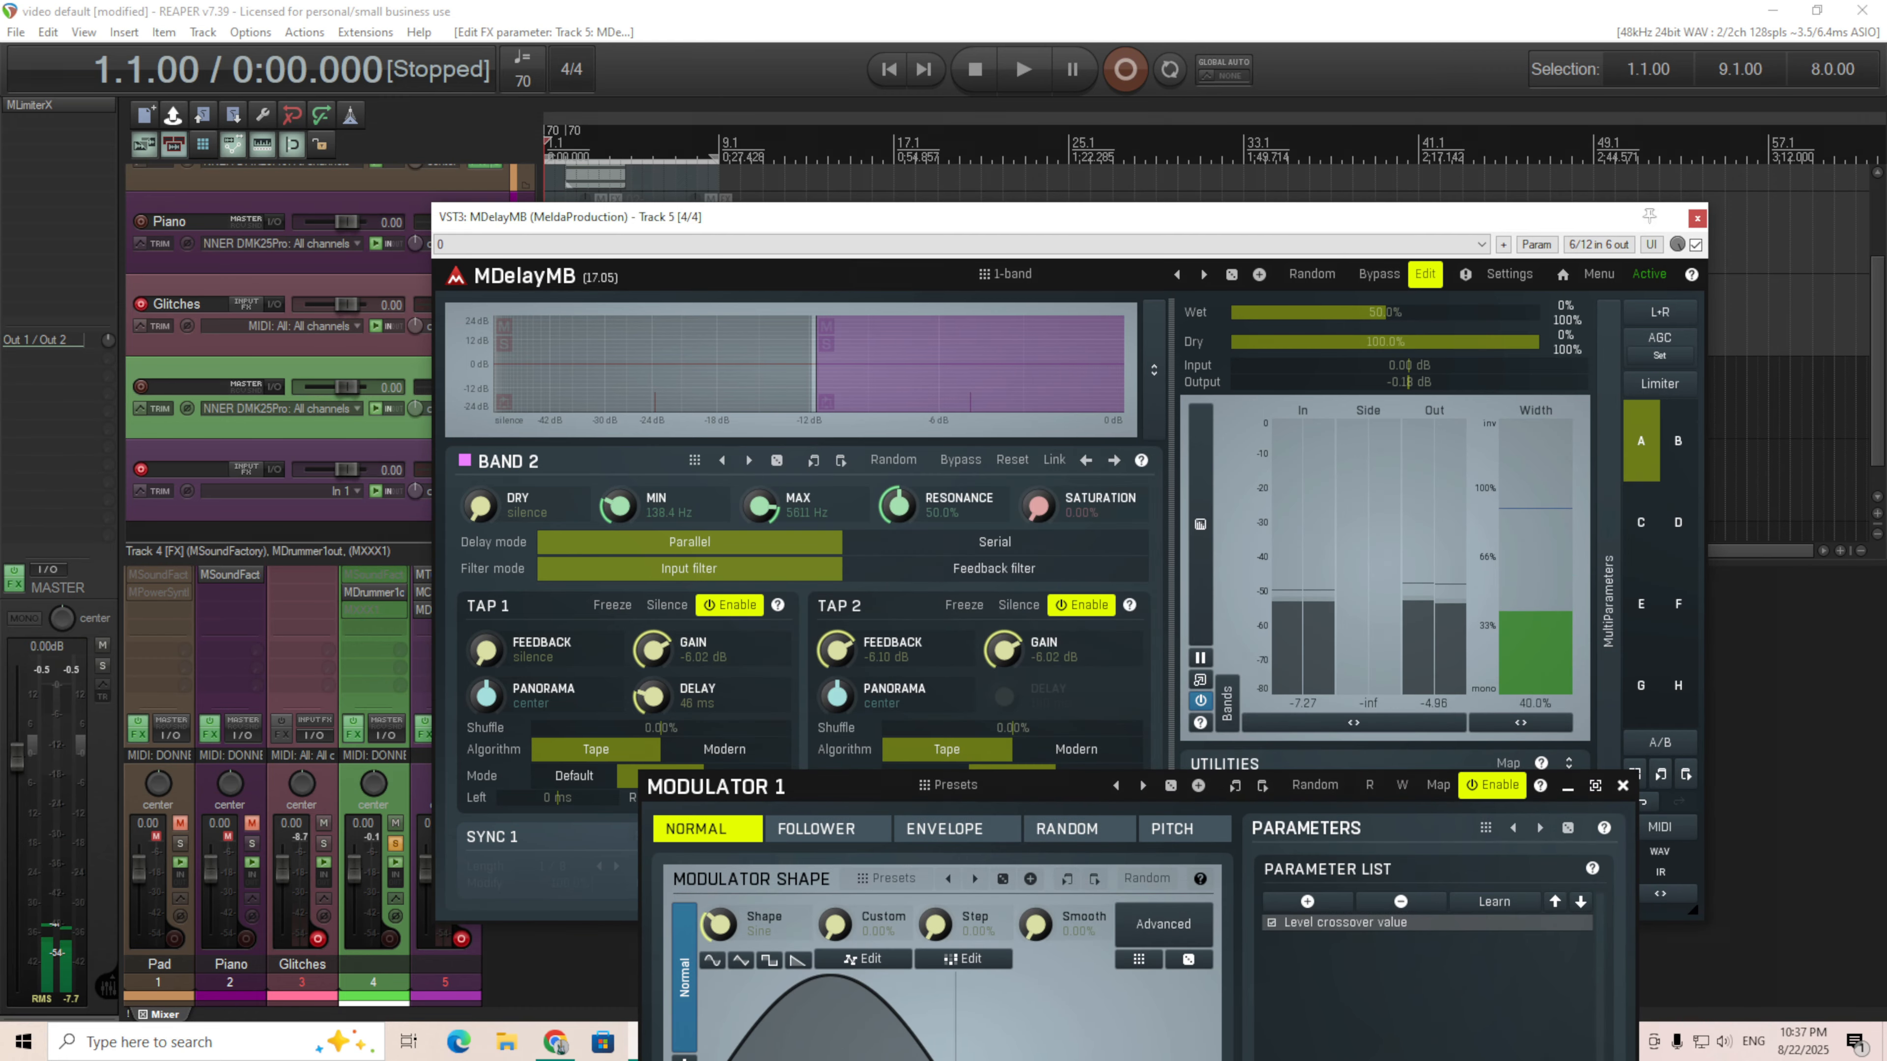
left_click(779, 799)
left_click_drag(777, 799, 639, 466)
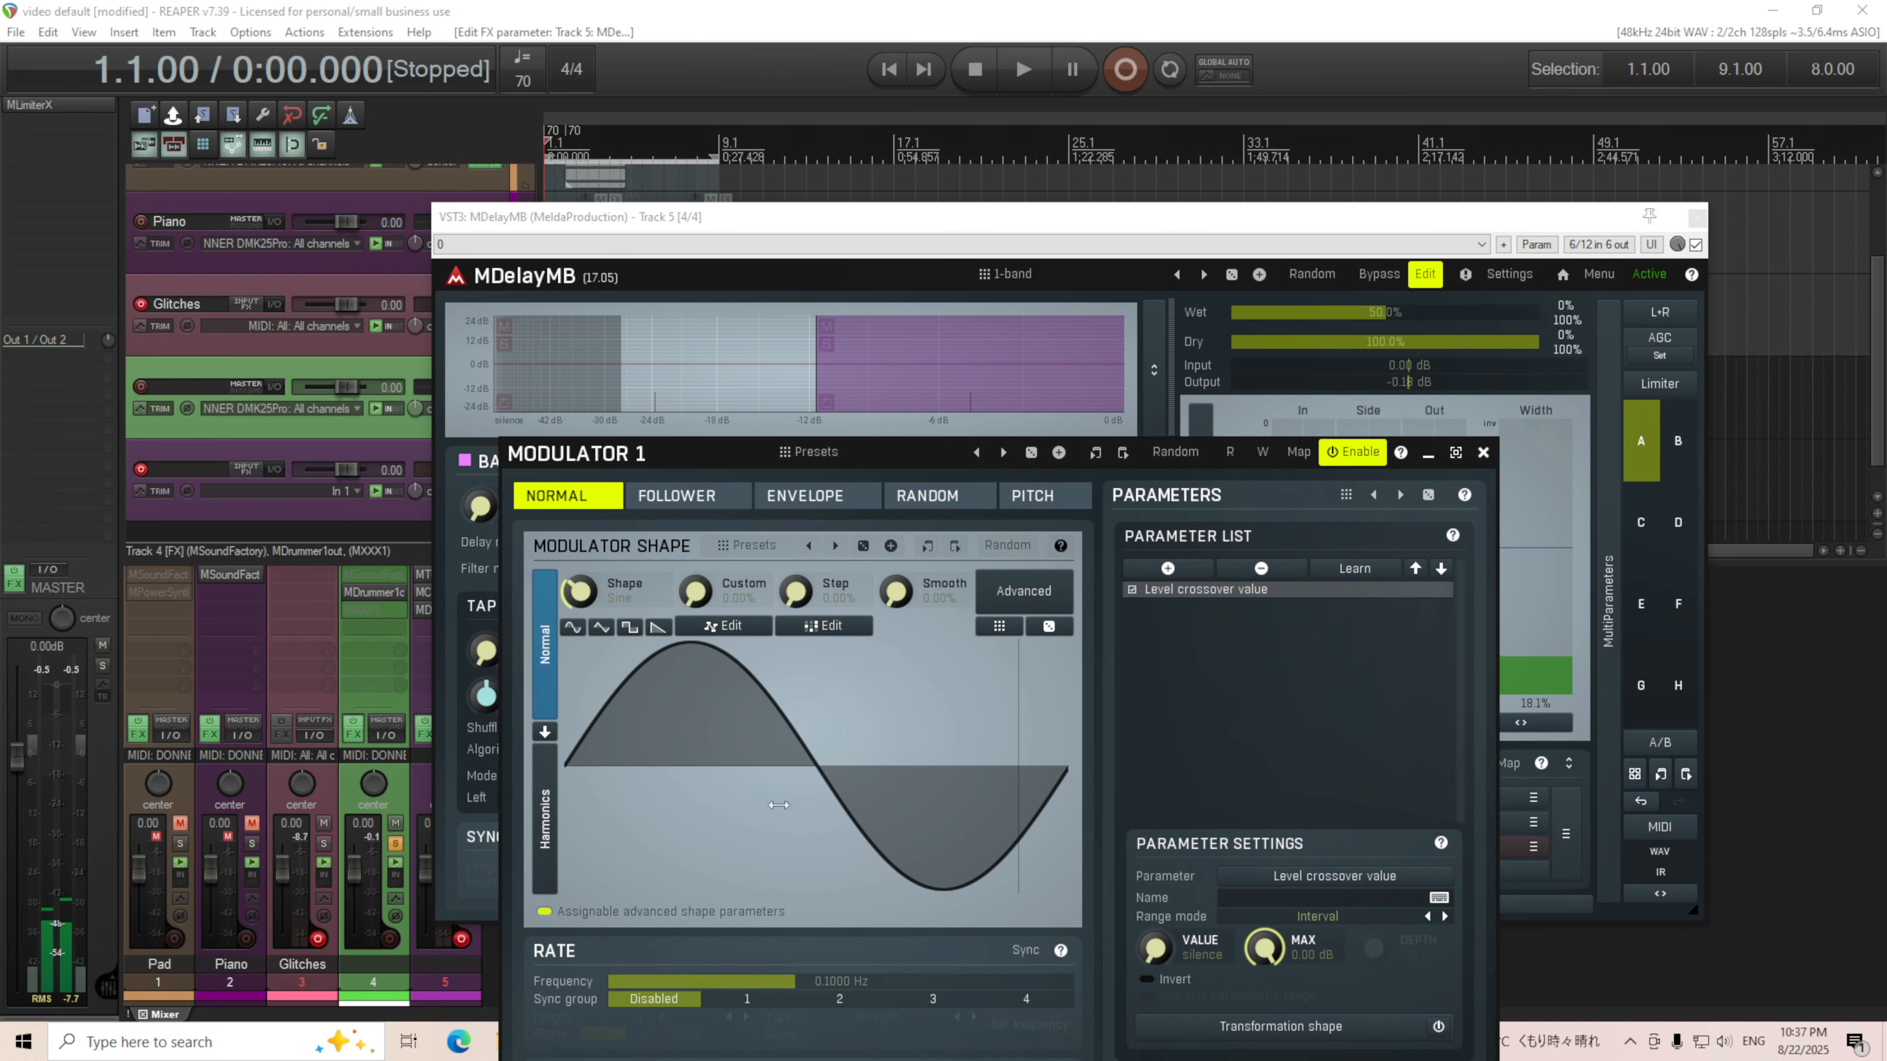
left_click_drag(625, 463, 550, 266)
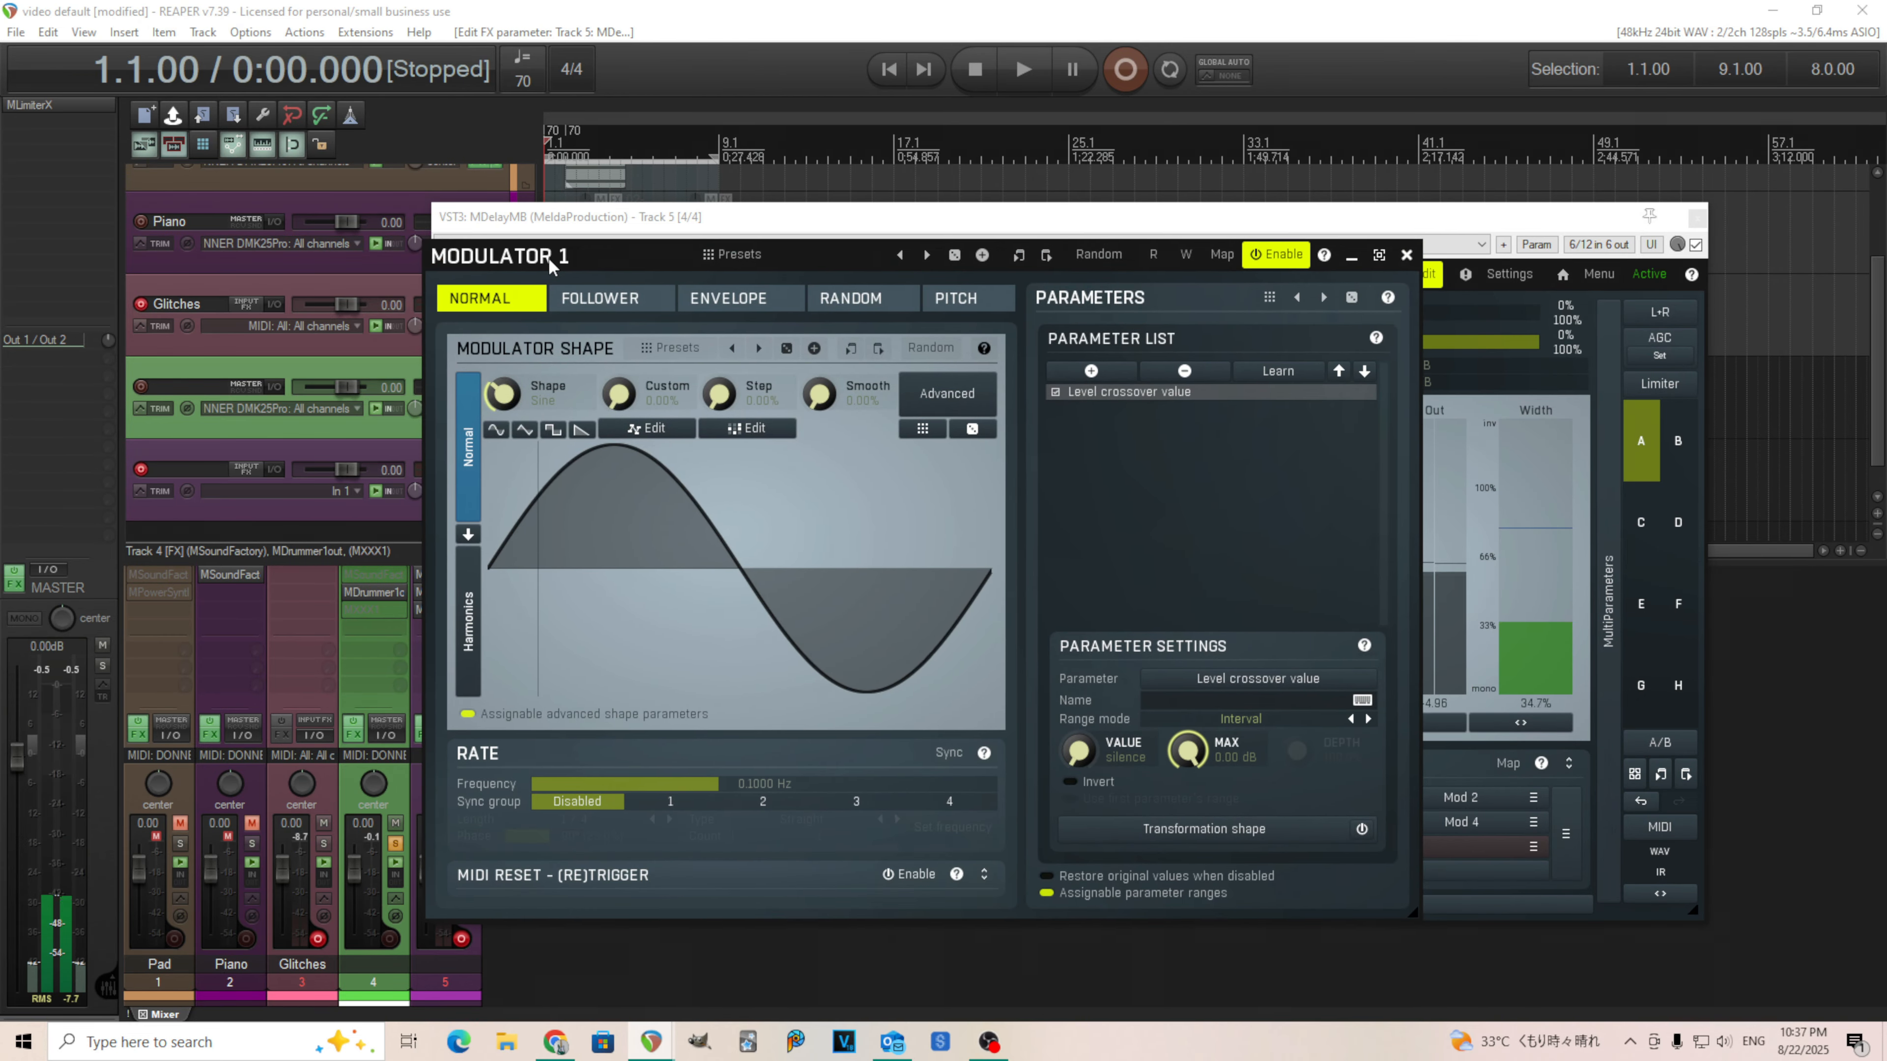
left_click(950, 753)
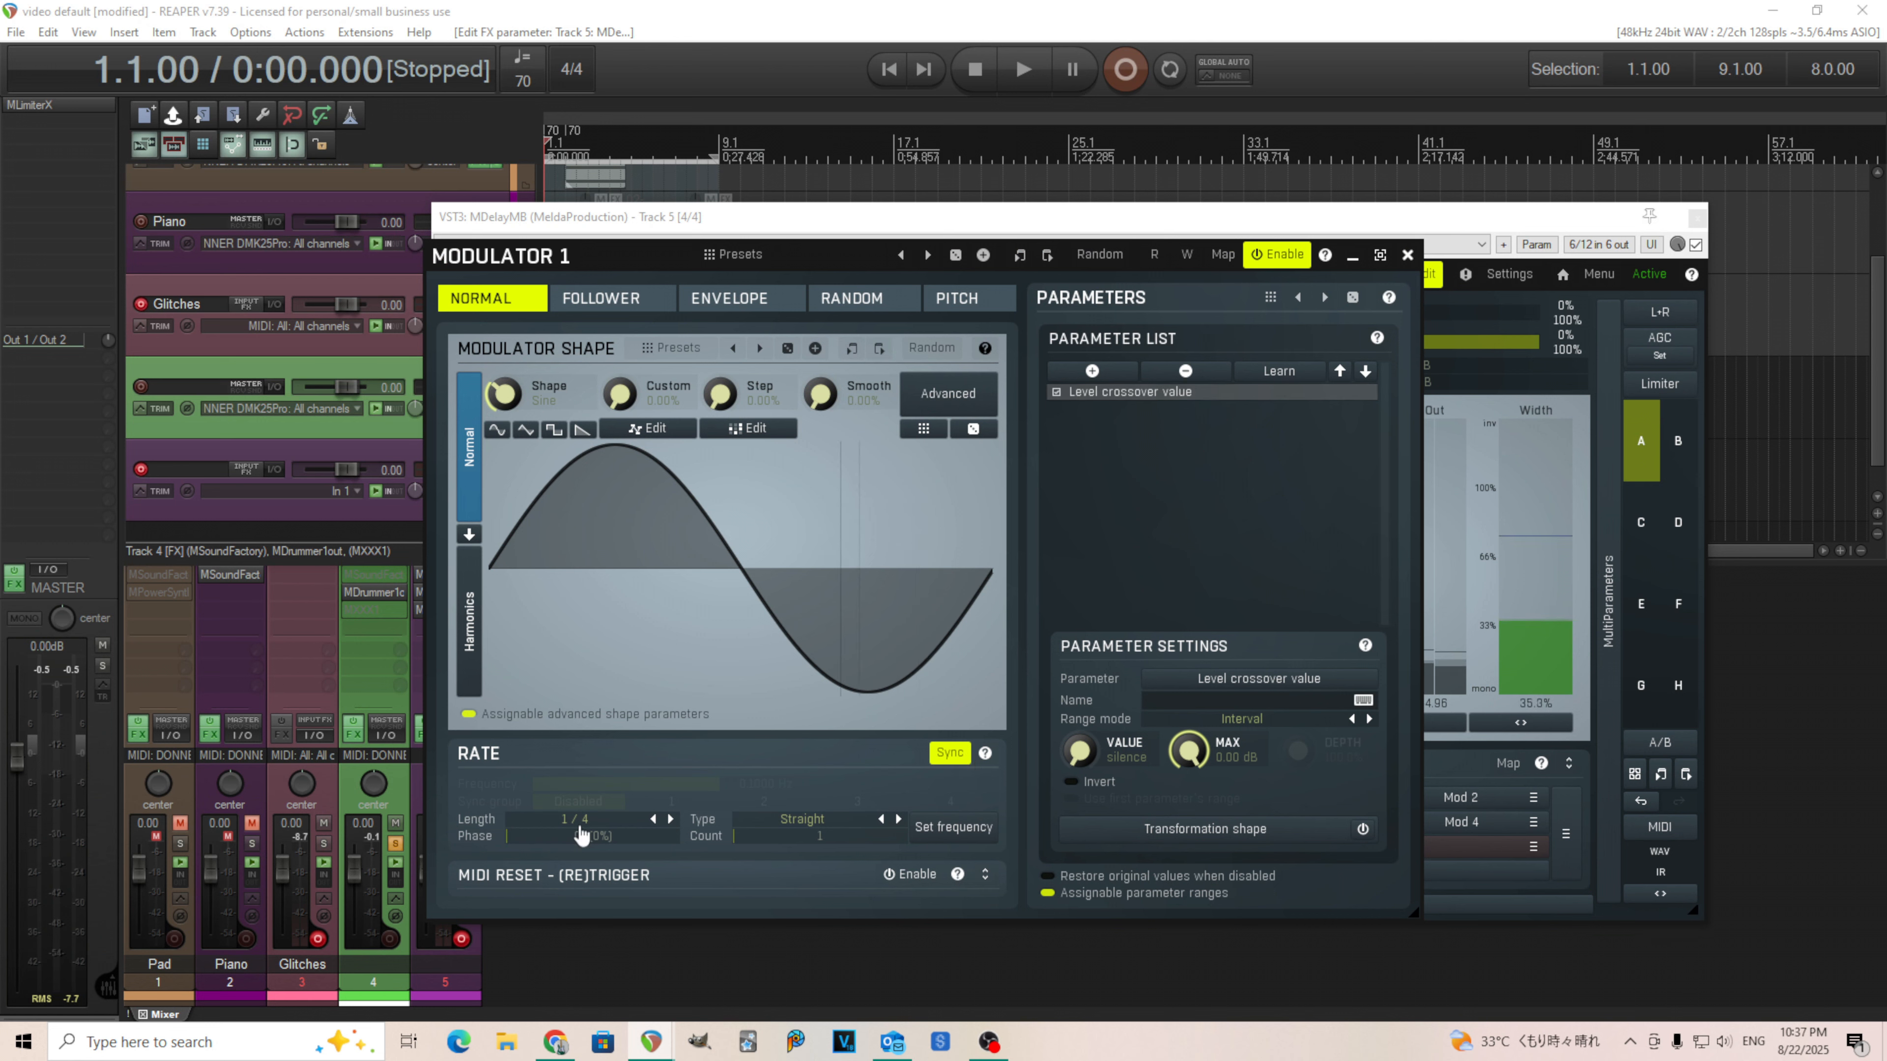
left_click(582, 821)
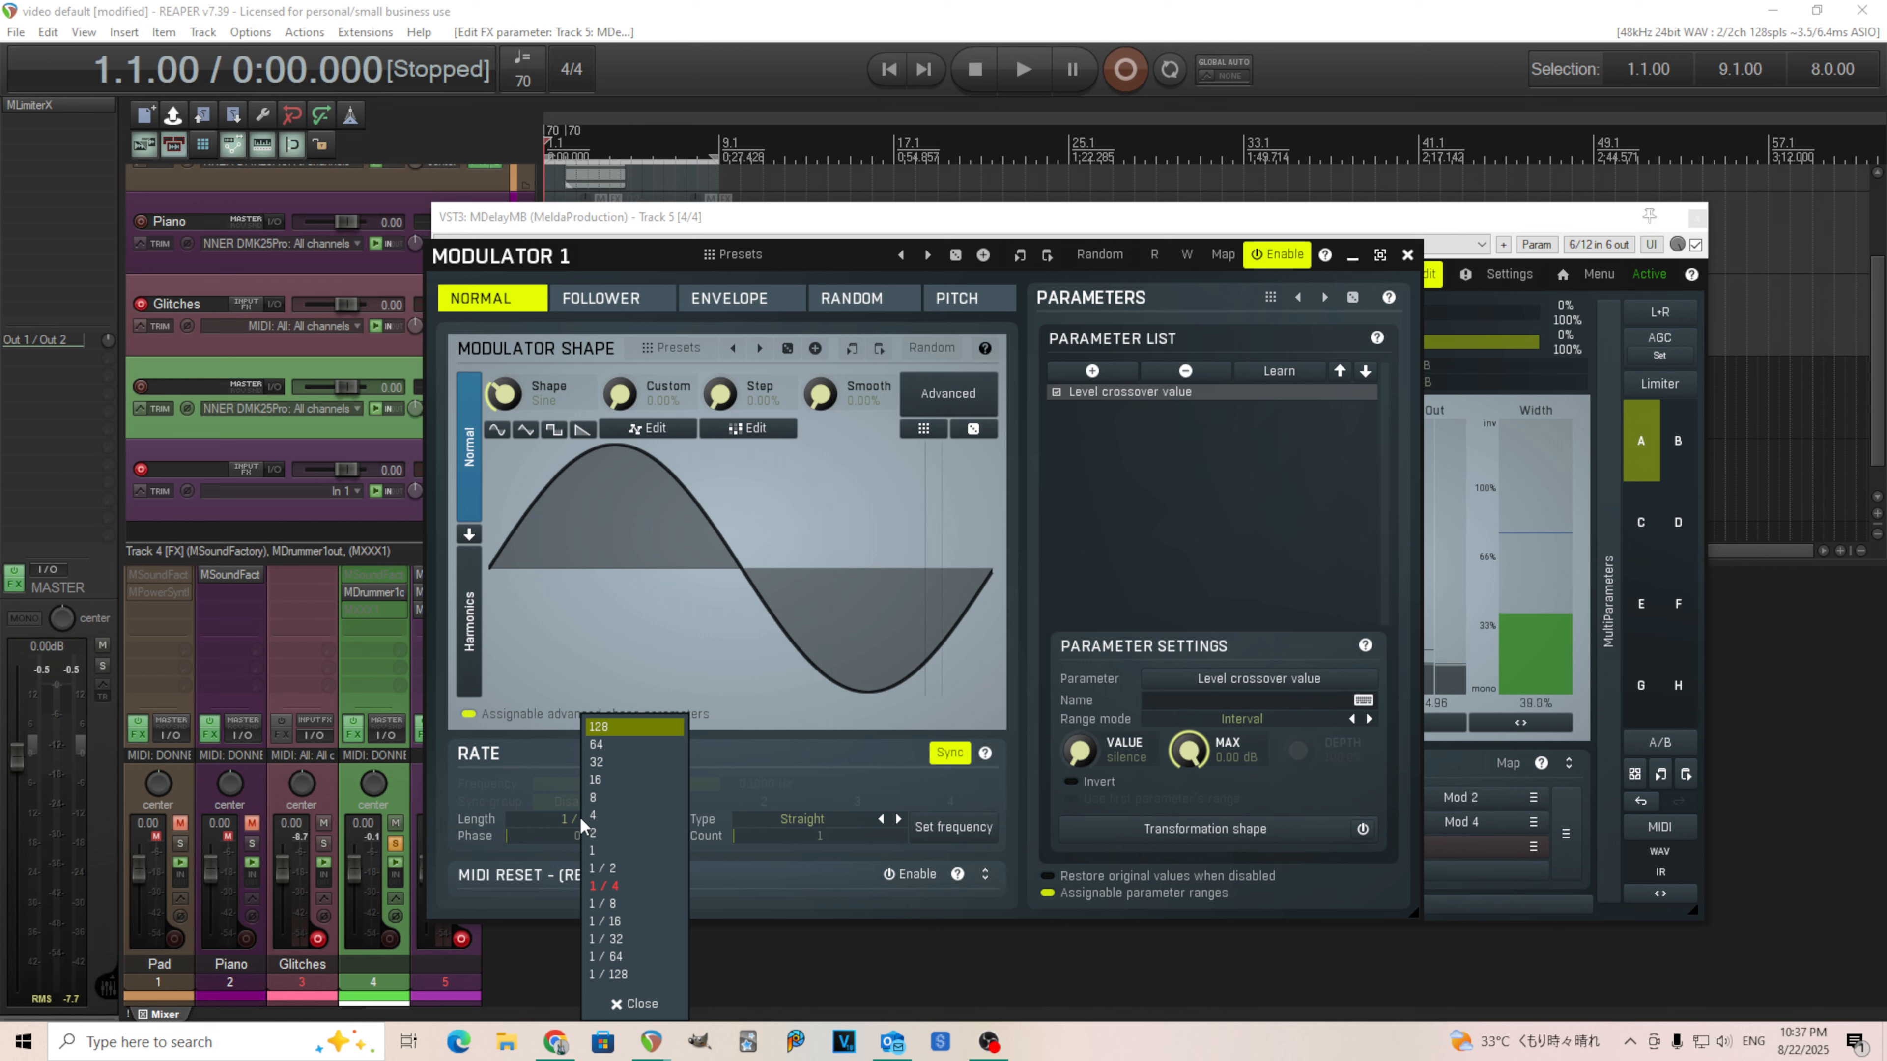
left_click(629, 852)
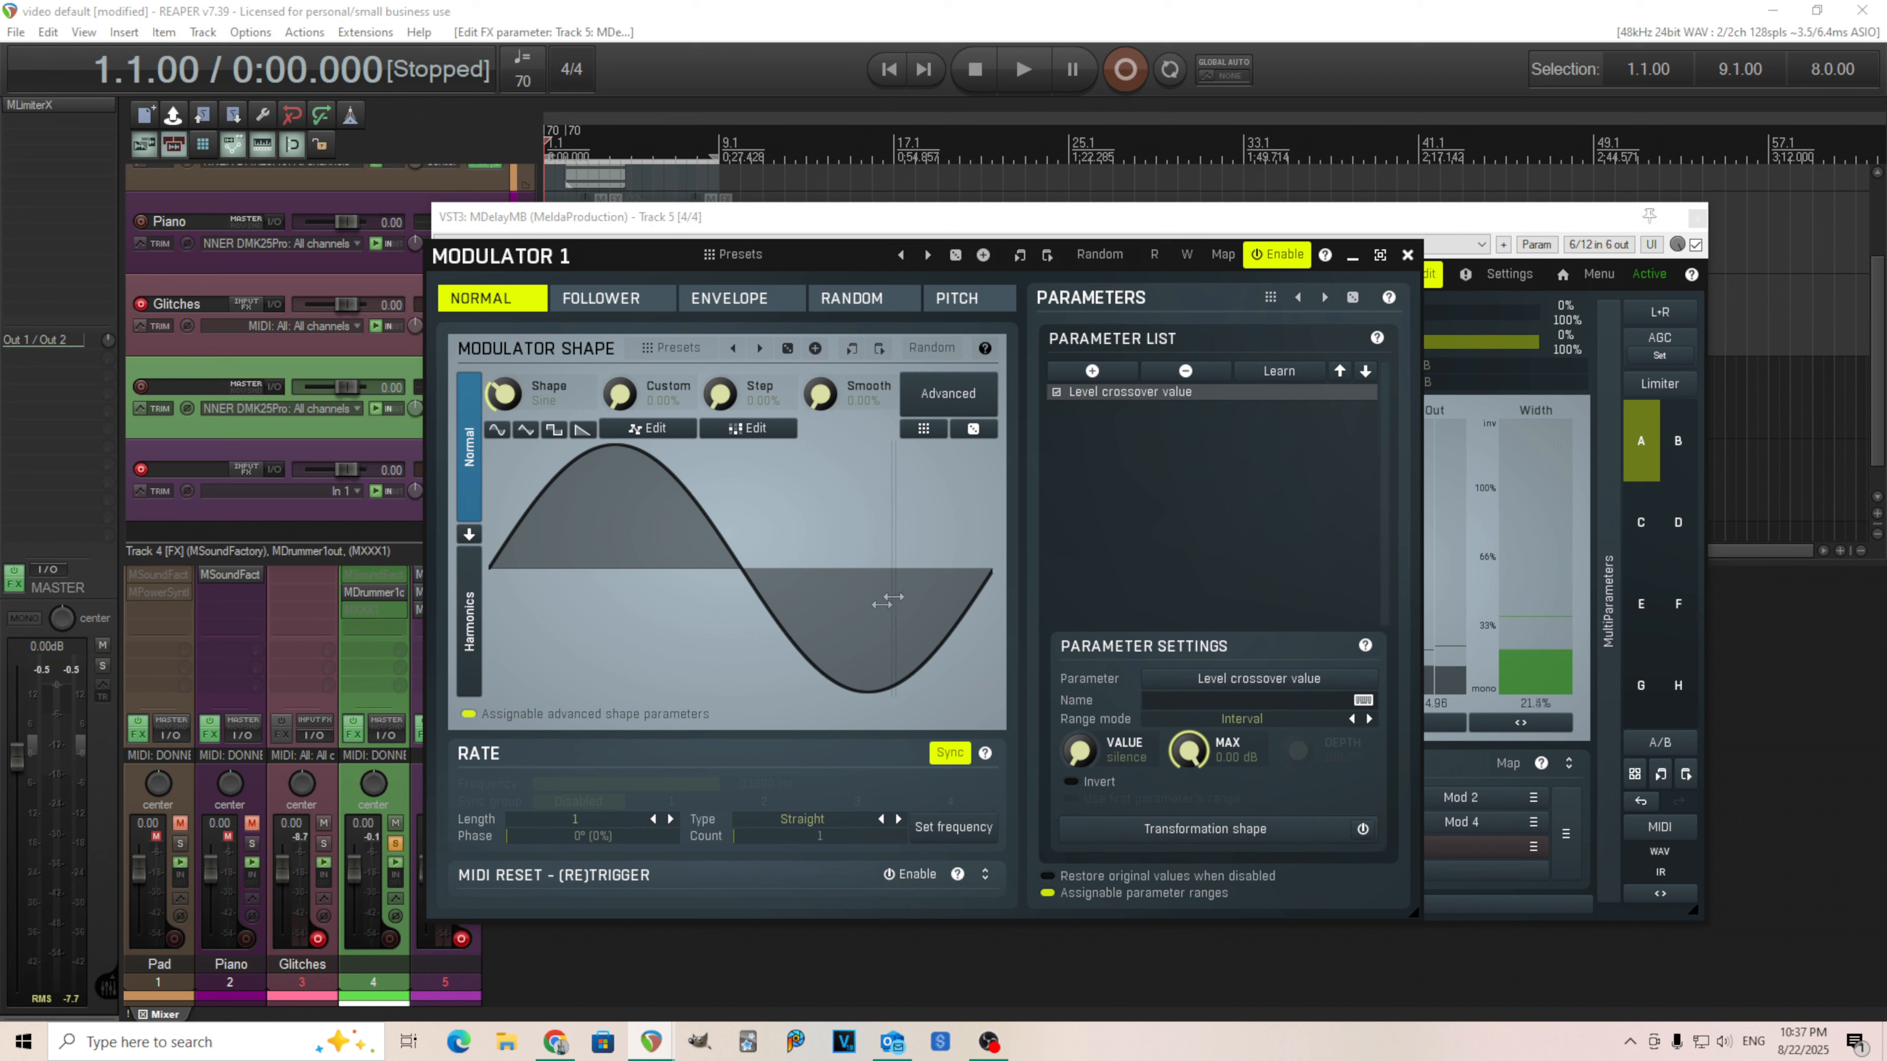
Step: Raise Modulator 1's Step amount to 100% and arrange both windows to expose the band graph
left_click_drag(726, 394, 725, 394)
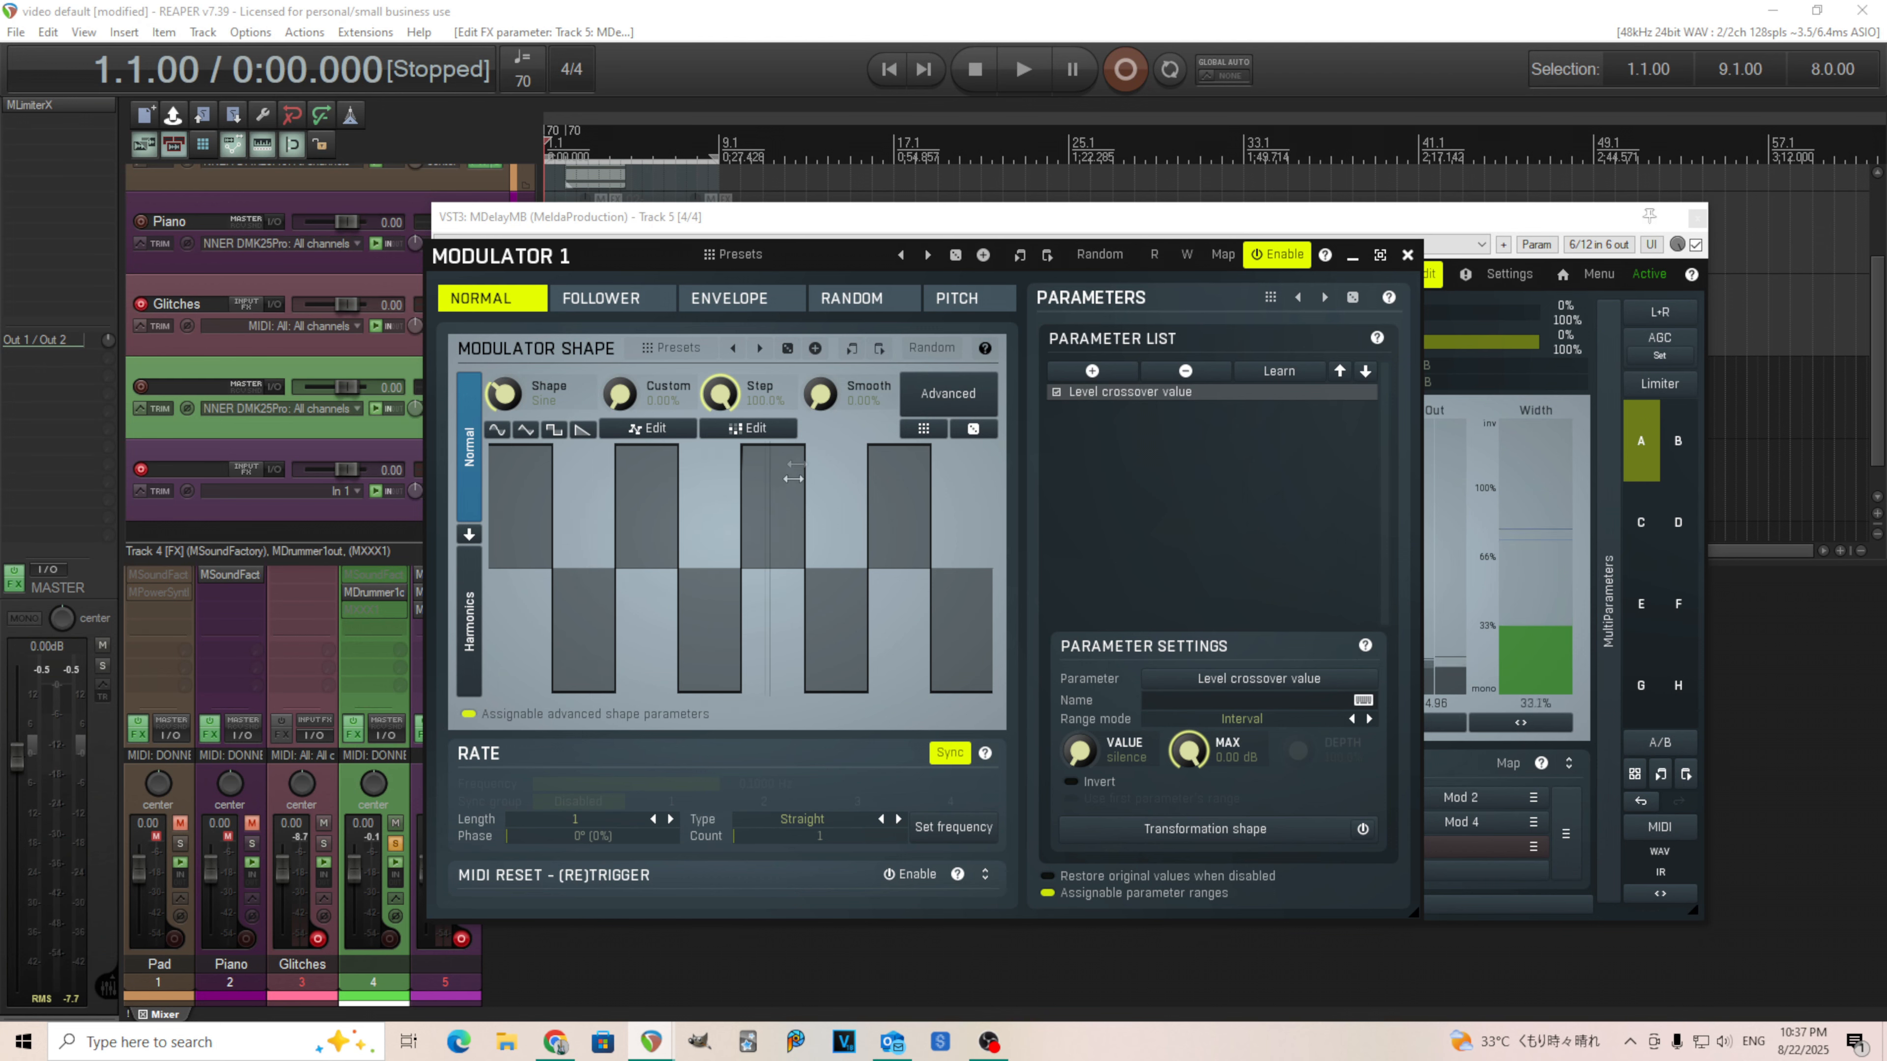
left_click_drag(564, 225, 582, 158)
left_click_drag(557, 264, 569, 509)
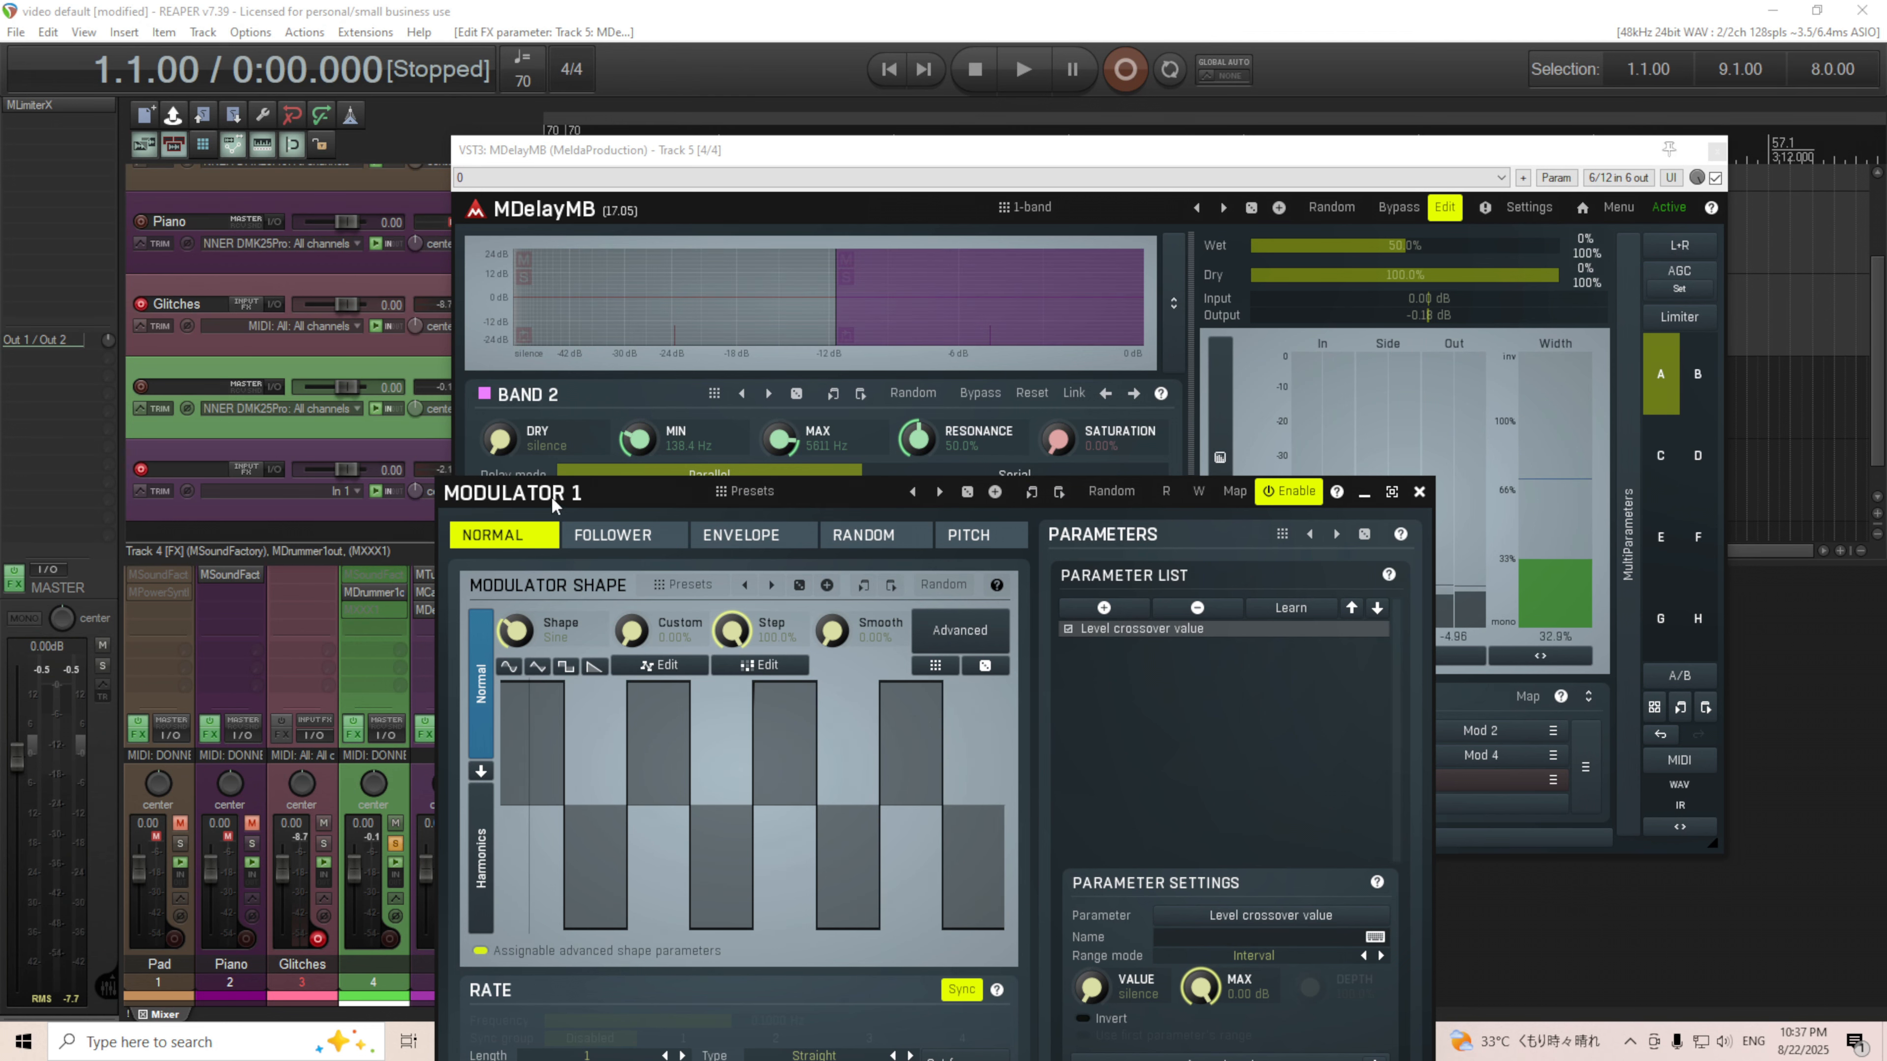
left_click_drag(553, 498, 527, 386)
Step: Edit Modulator 1's step sequence to 4 steps, with the first three at 0% and the fourth at 100%
left_click(743, 552)
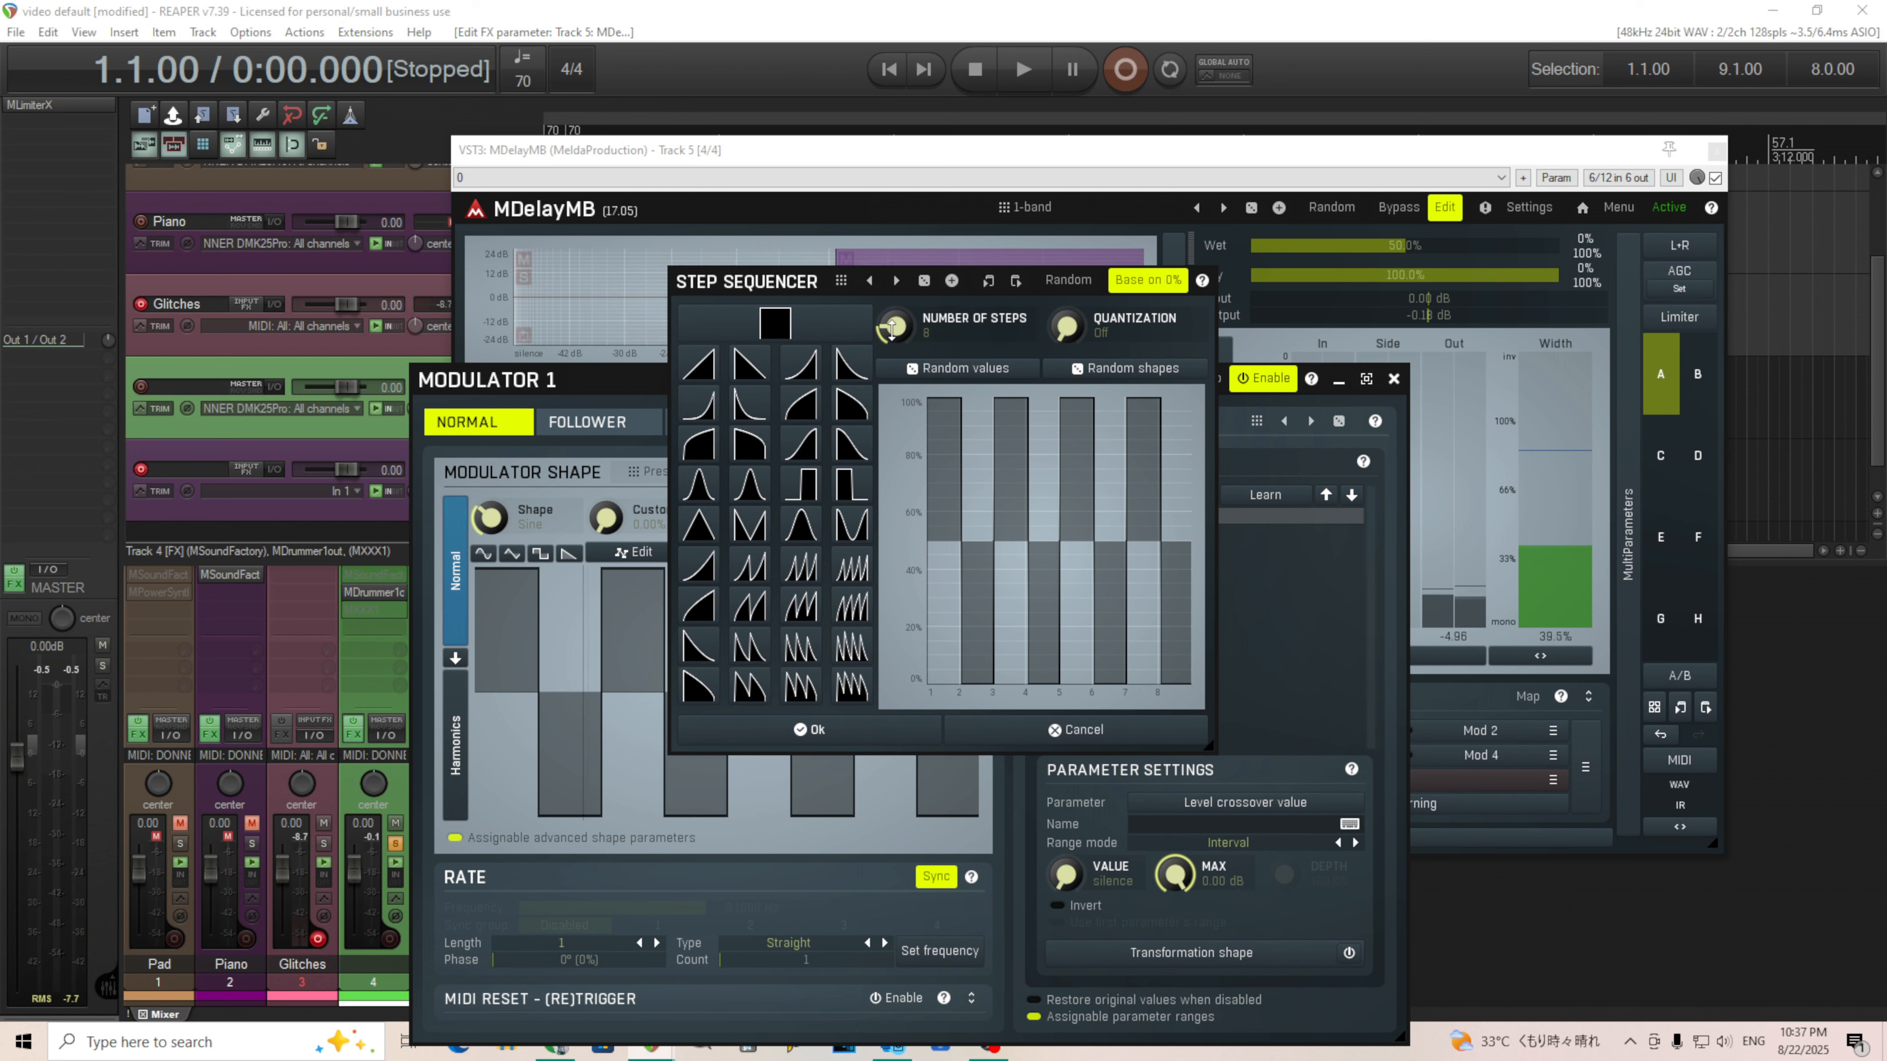
left_click_drag(894, 327, 894, 371)
mouse_move(975, 672)
left_mouse_down()
mouse_move(1021, 714)
mouse_move(1072, 716)
left_mouse_up()
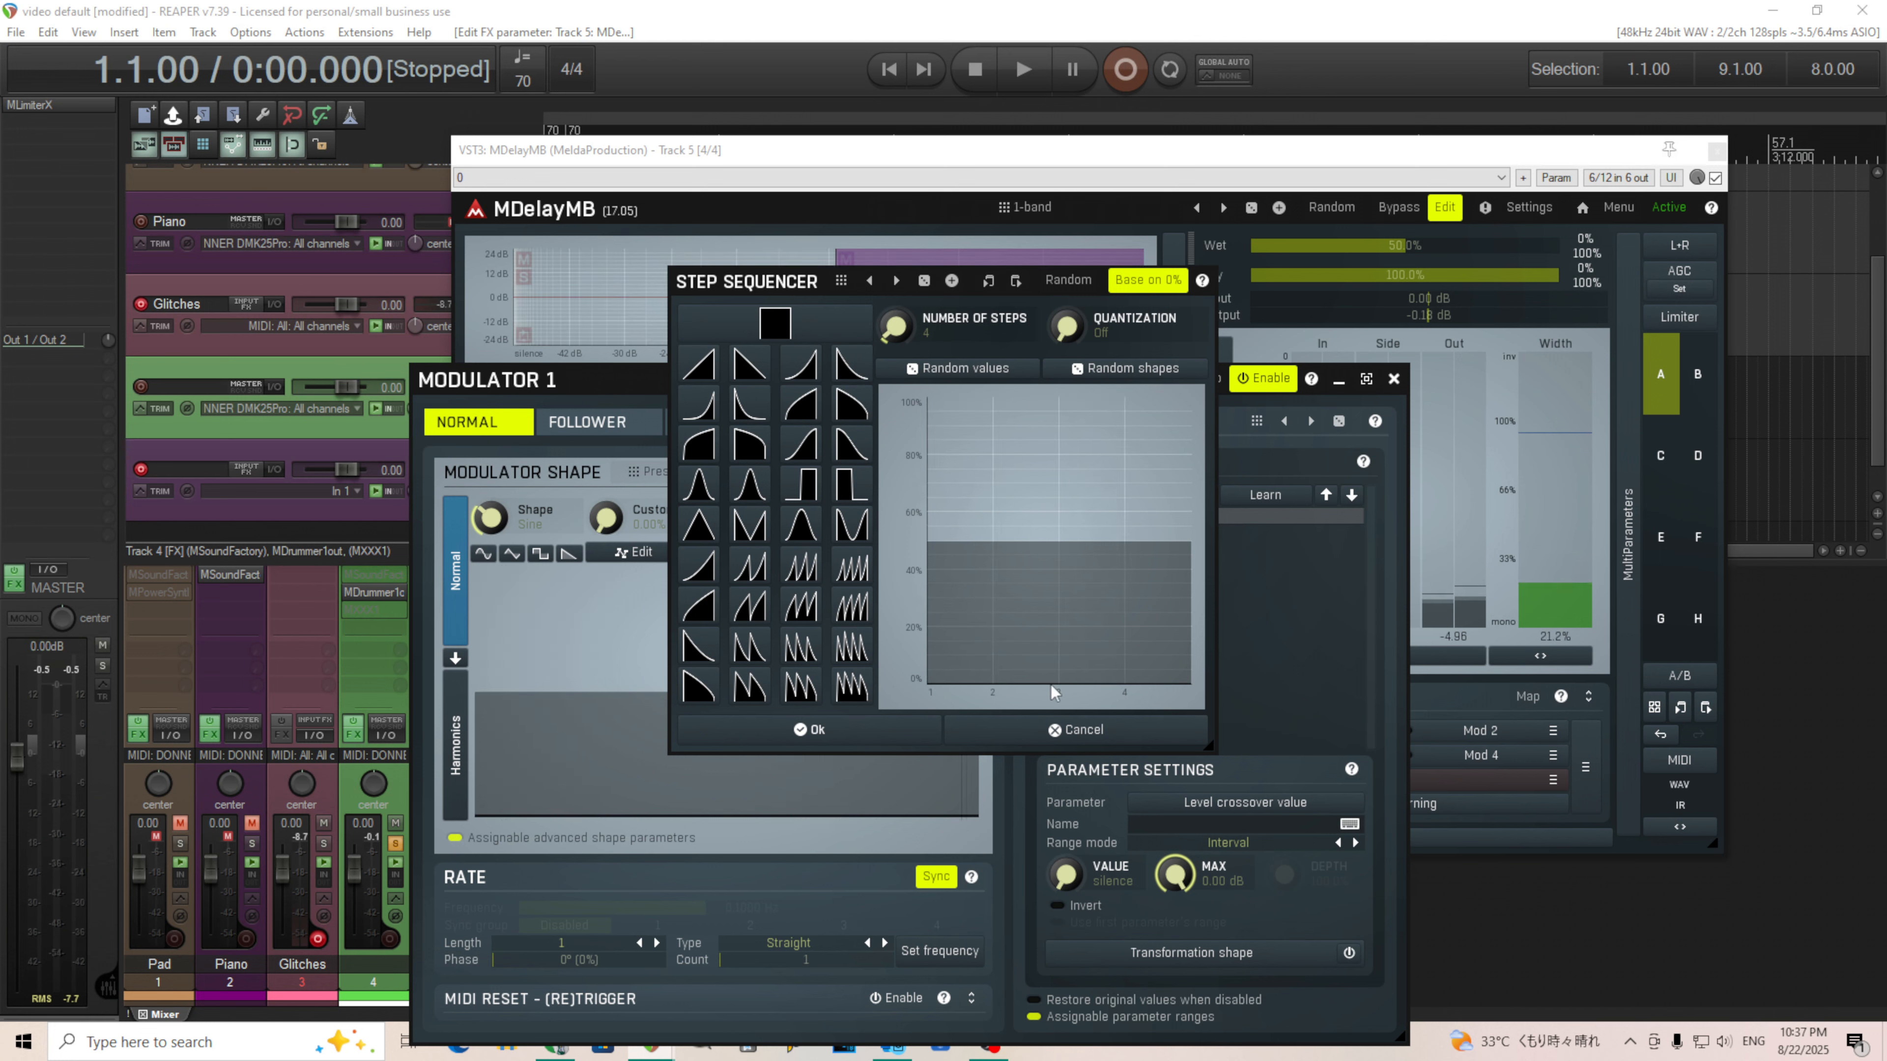
left_click_drag(1171, 526, 1171, 630)
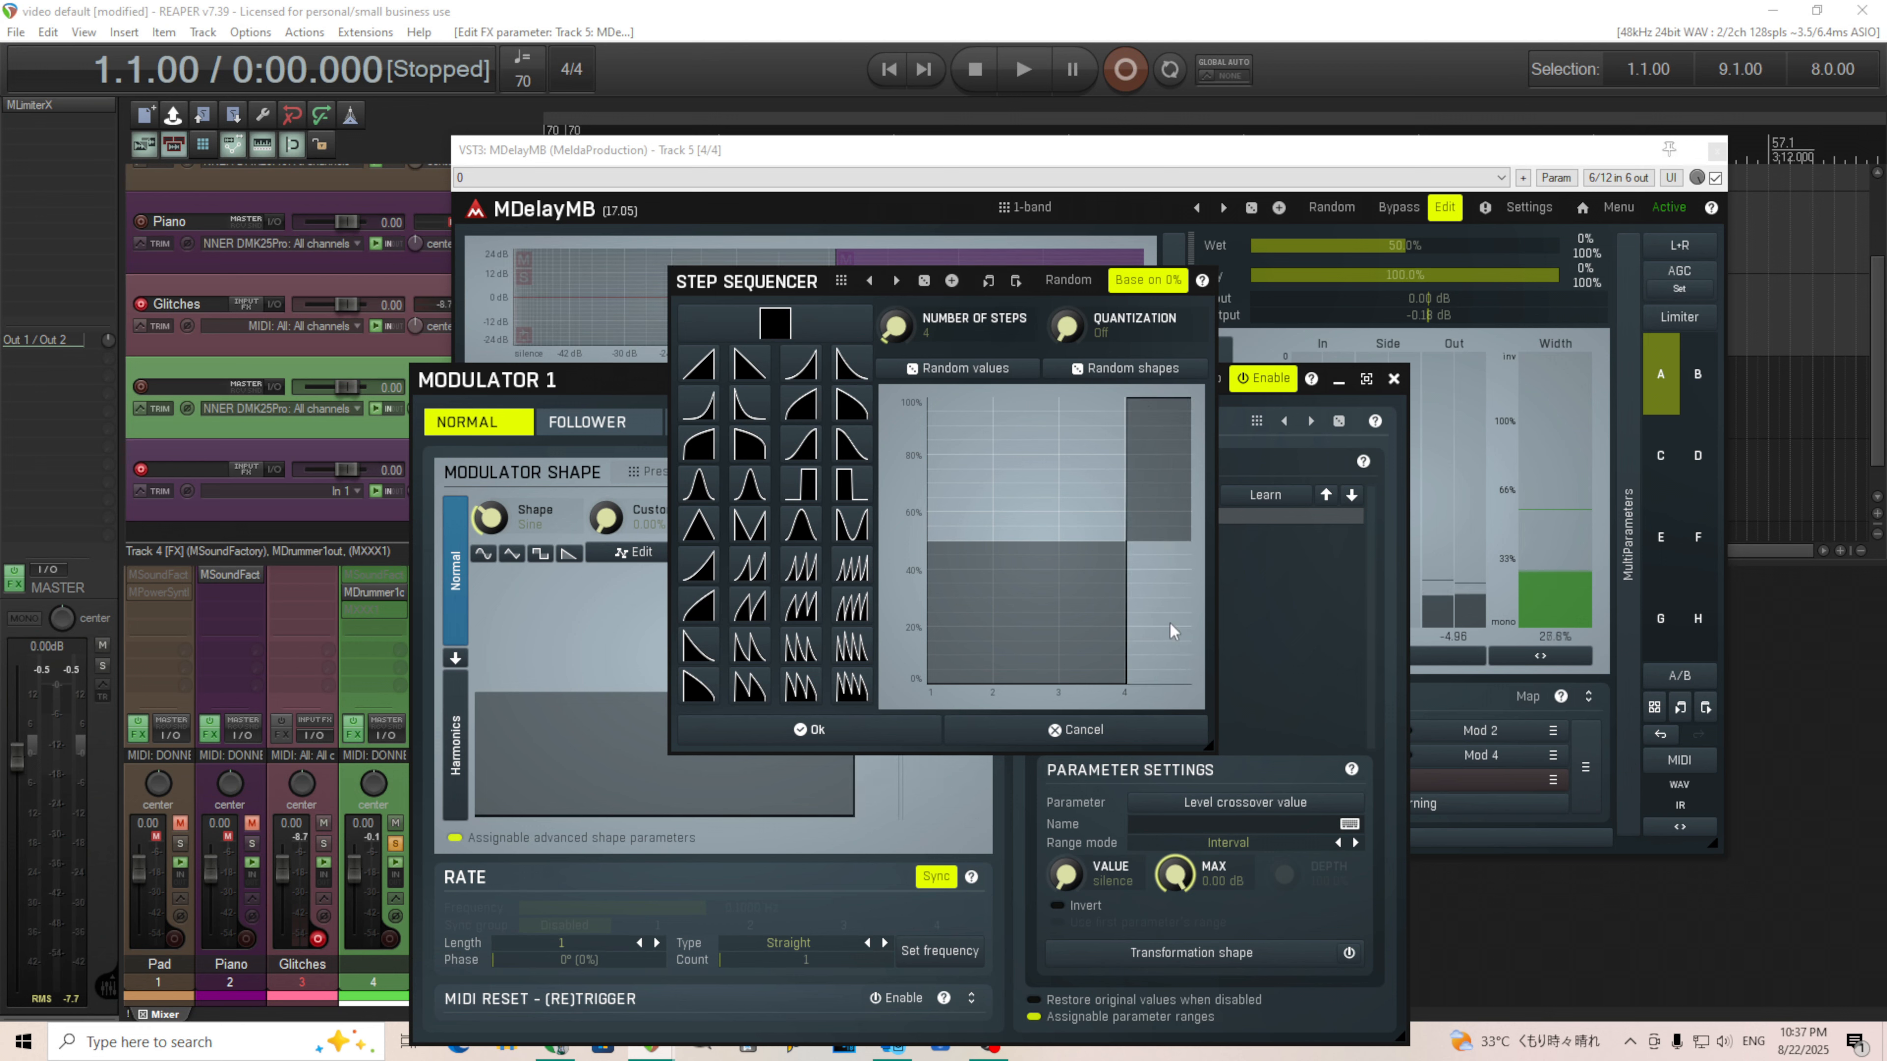
left_click(914, 734)
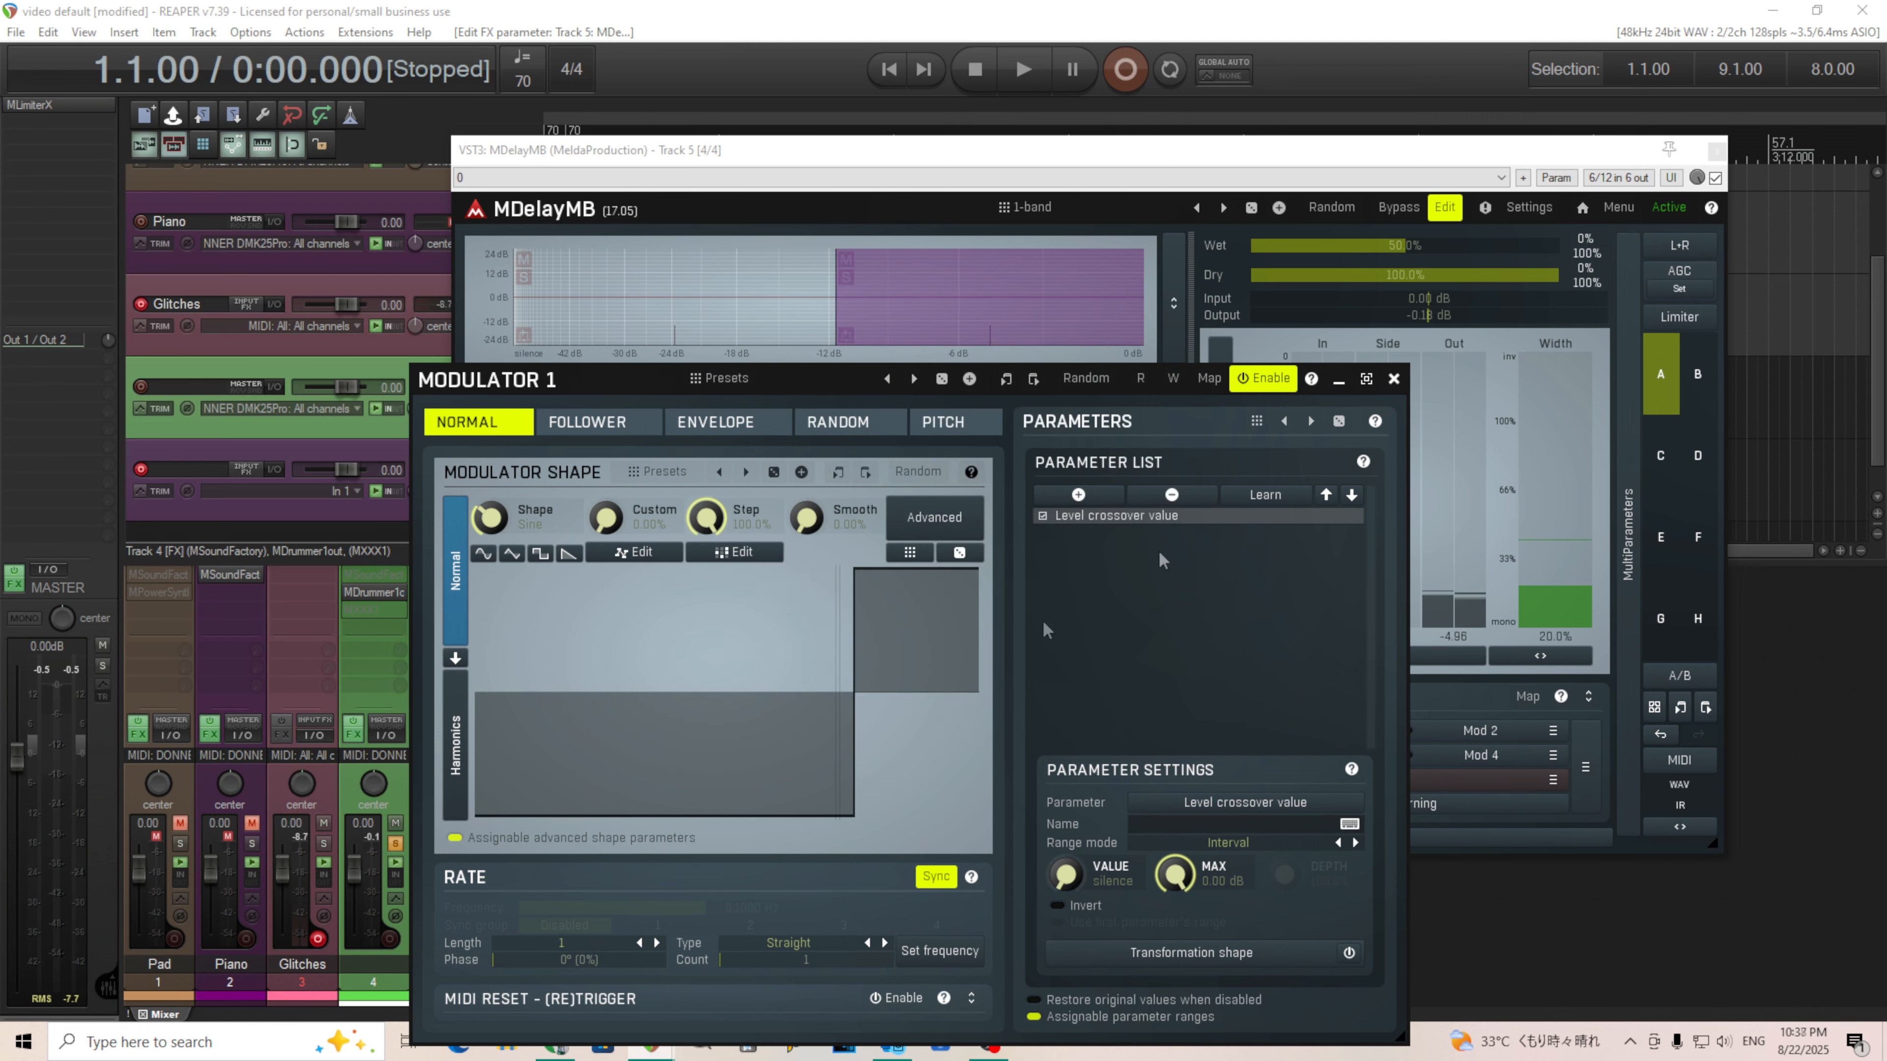
Step: Close the modulator settings and play the project from the start to hear the stepped crossover modulation, stopping playback at the end
left_click(1393, 379)
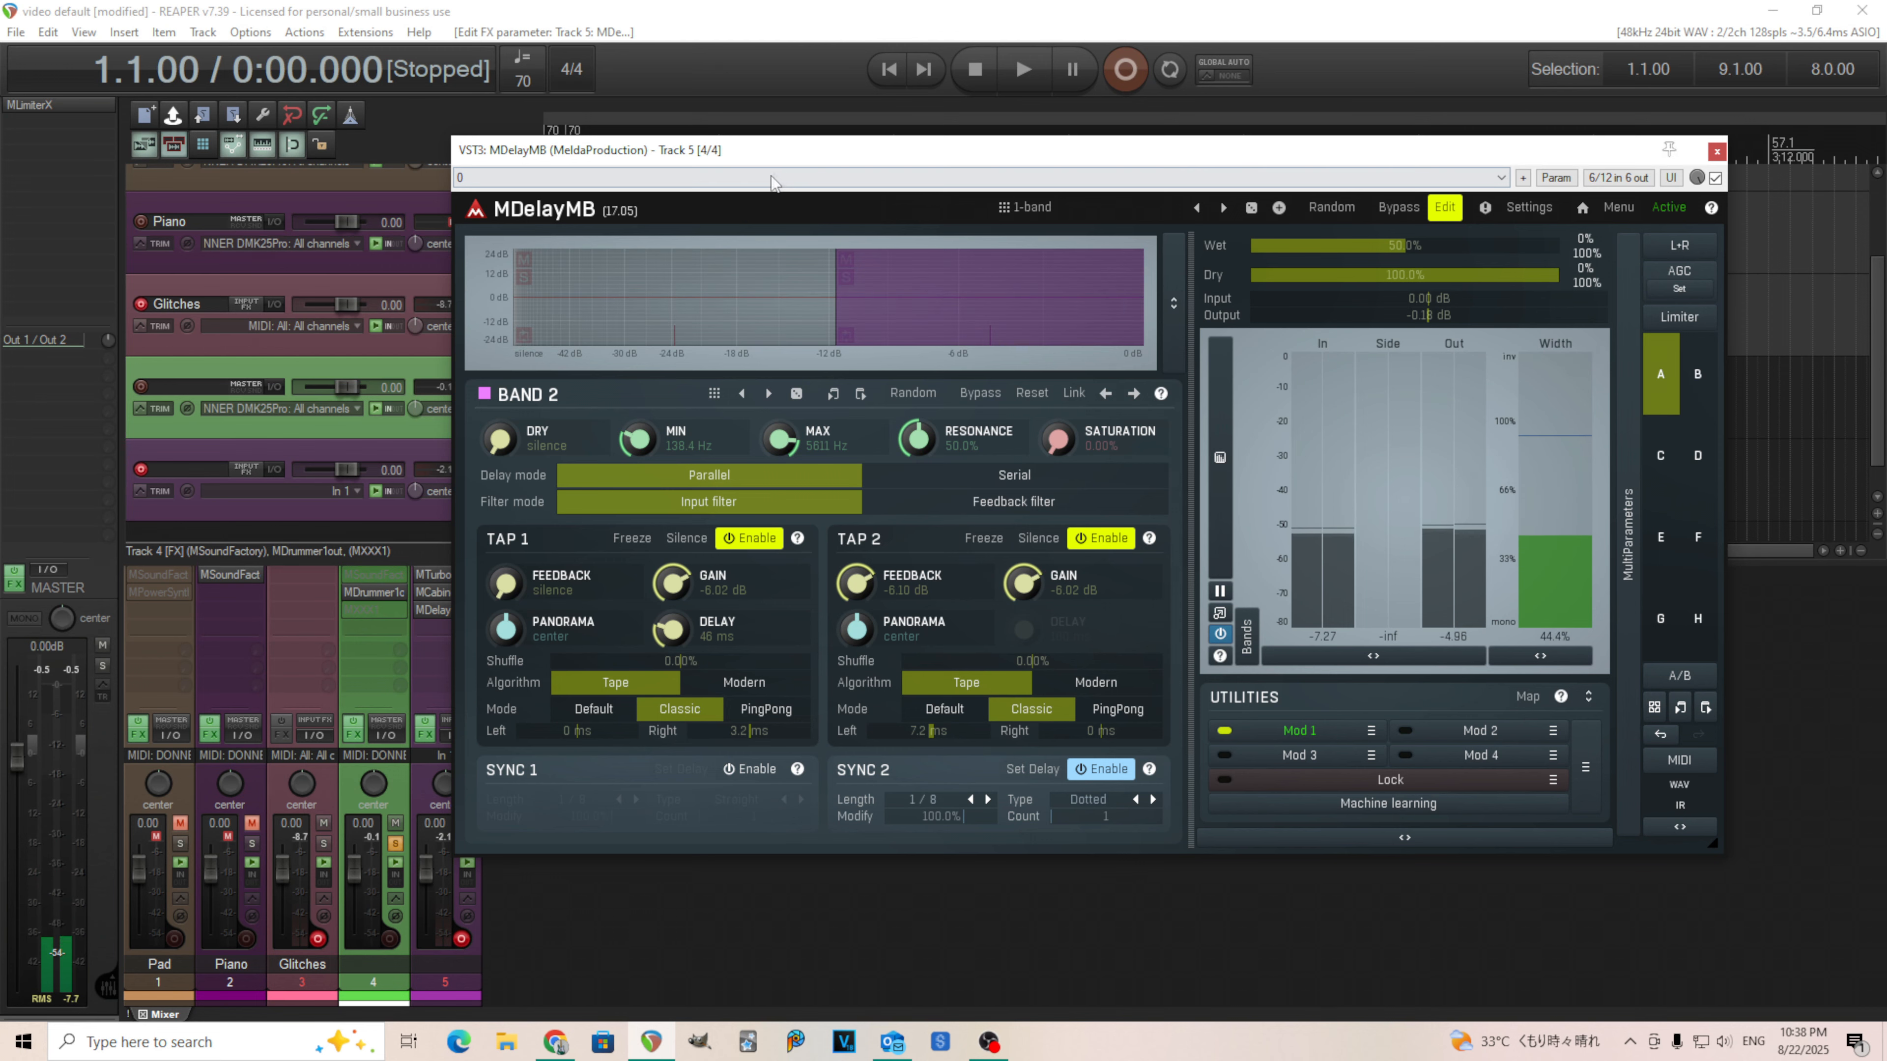
left_click_drag(778, 155, 992, 356)
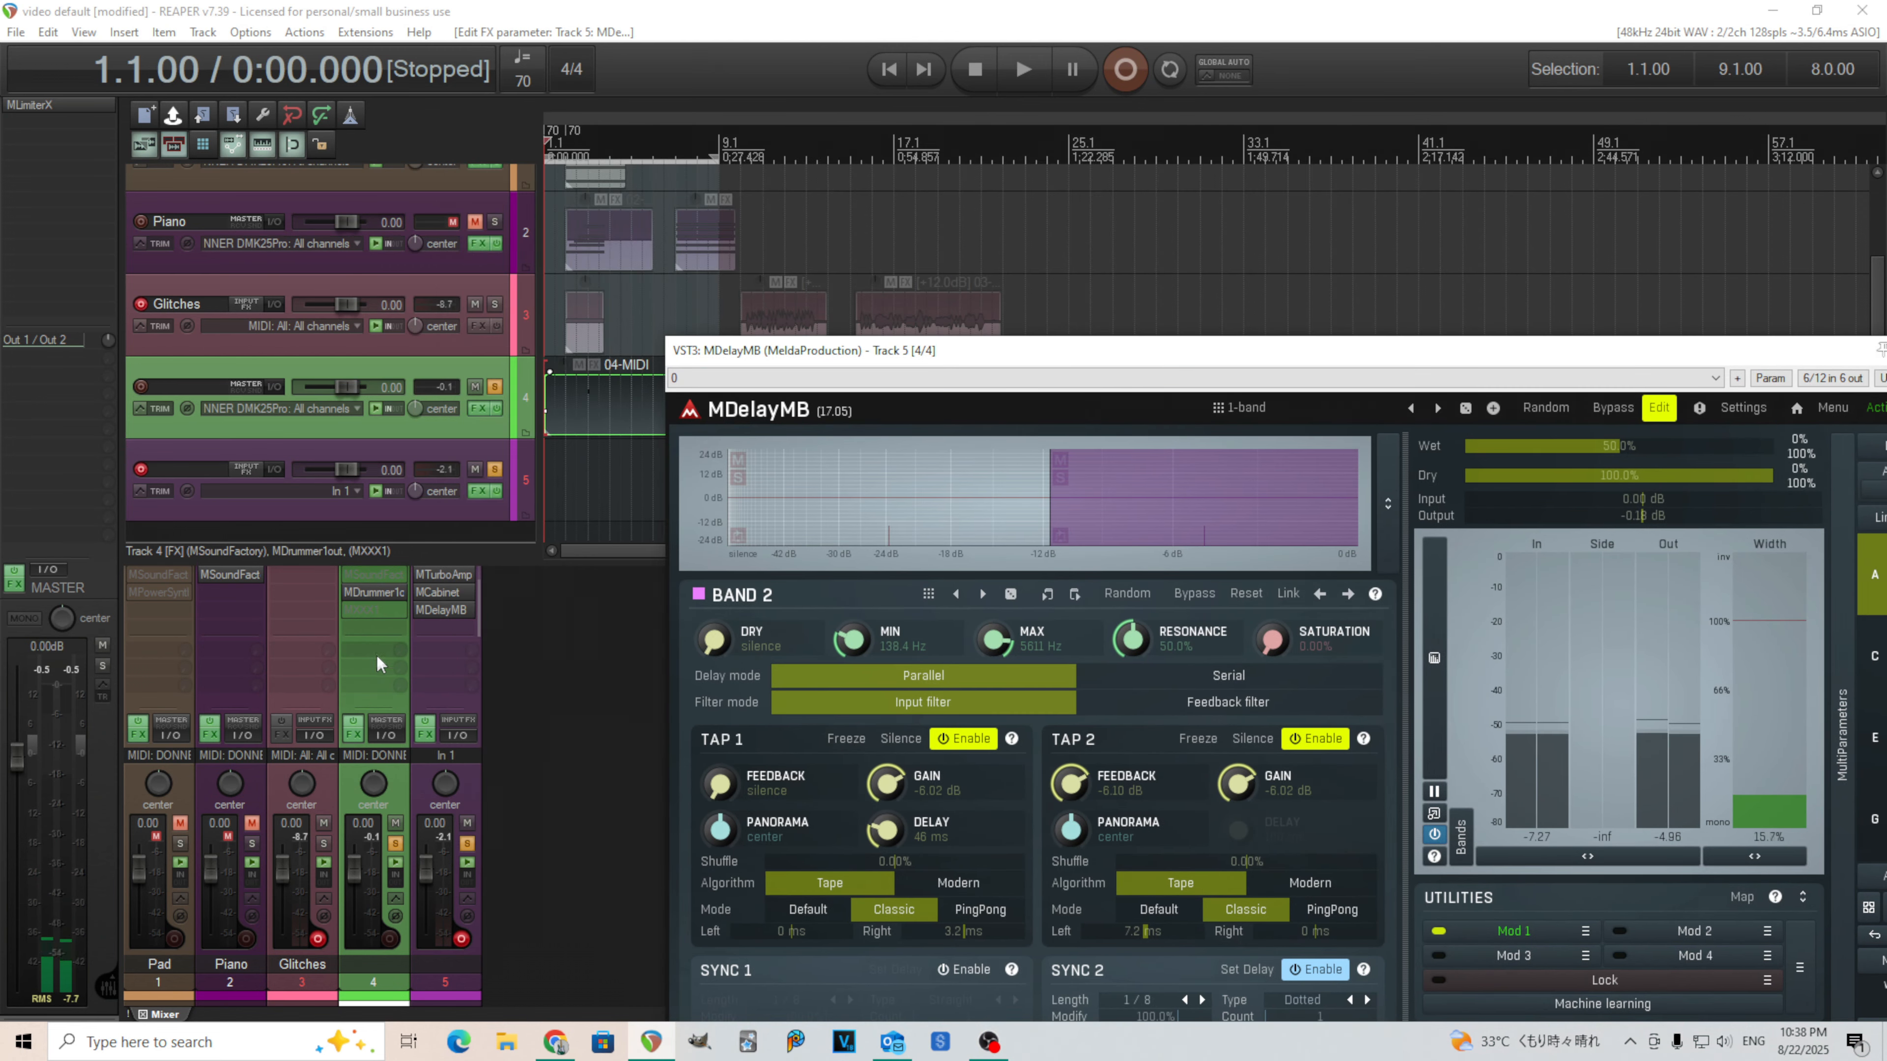
left_click(1022, 70)
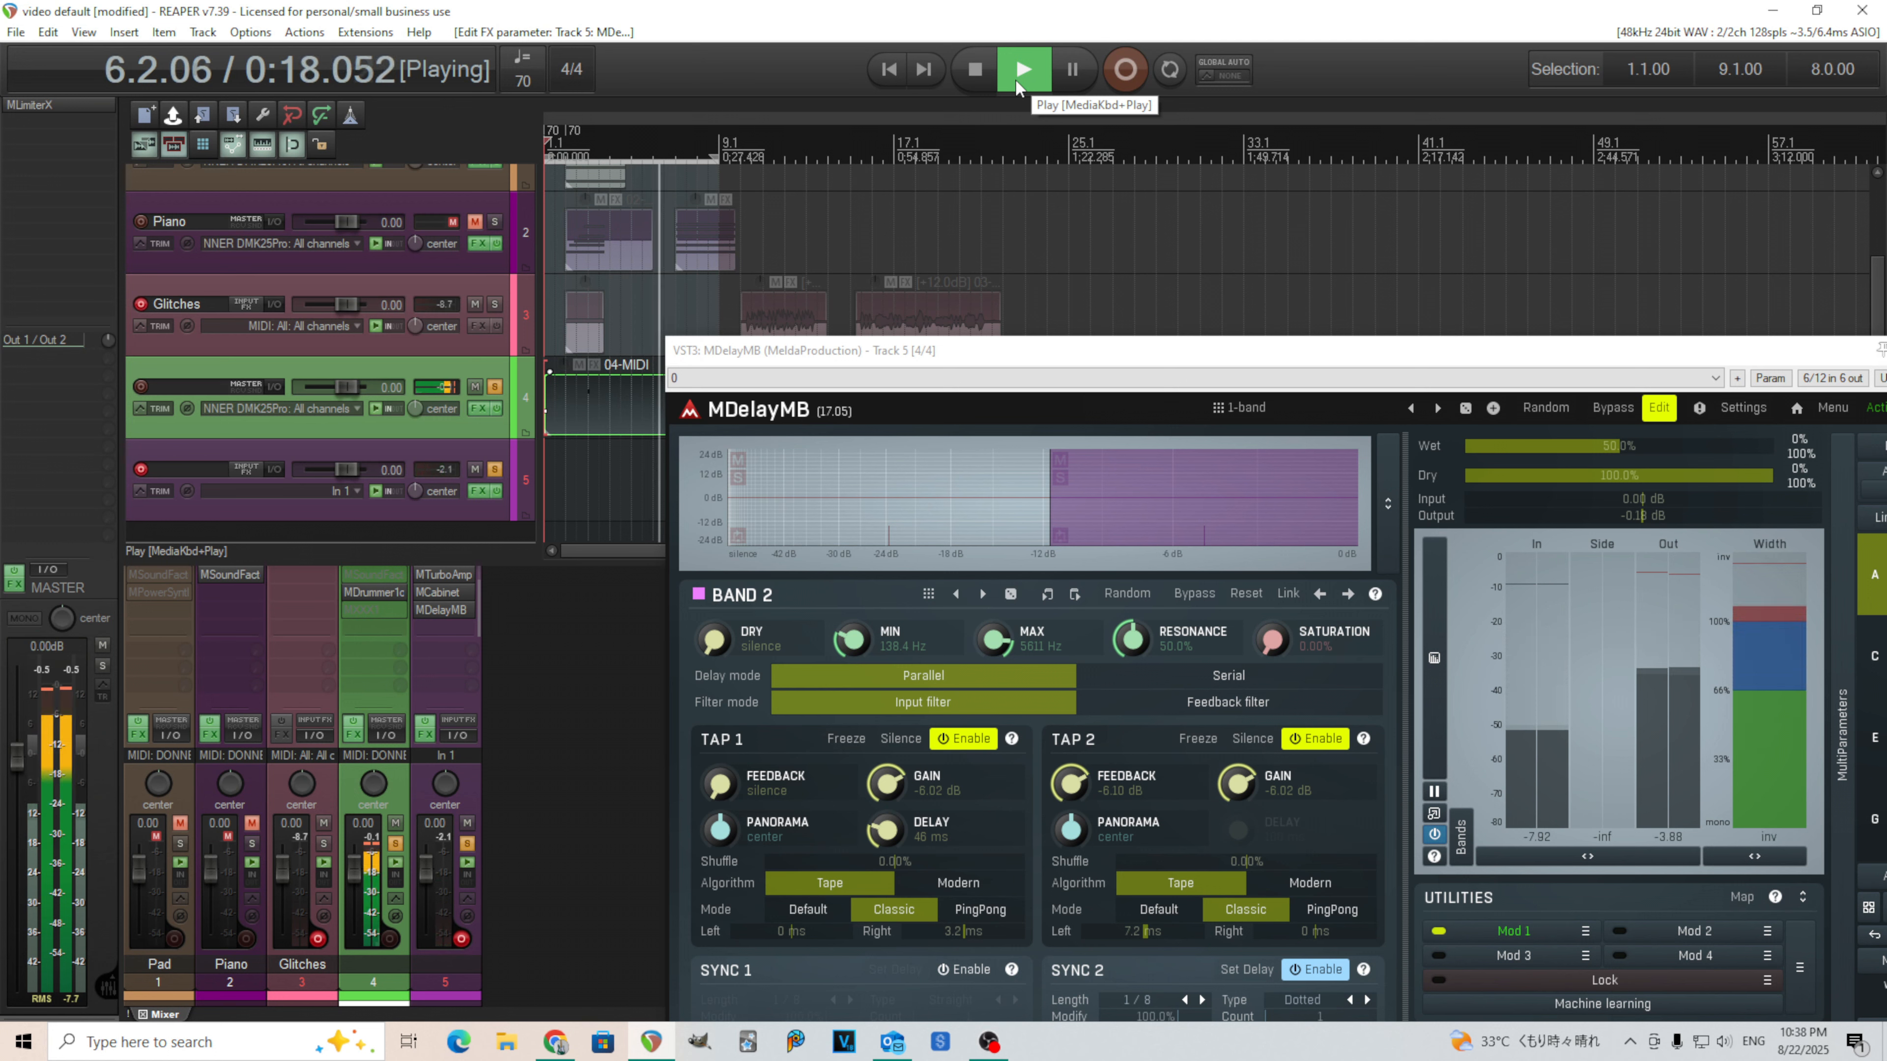
left_click(975, 69)
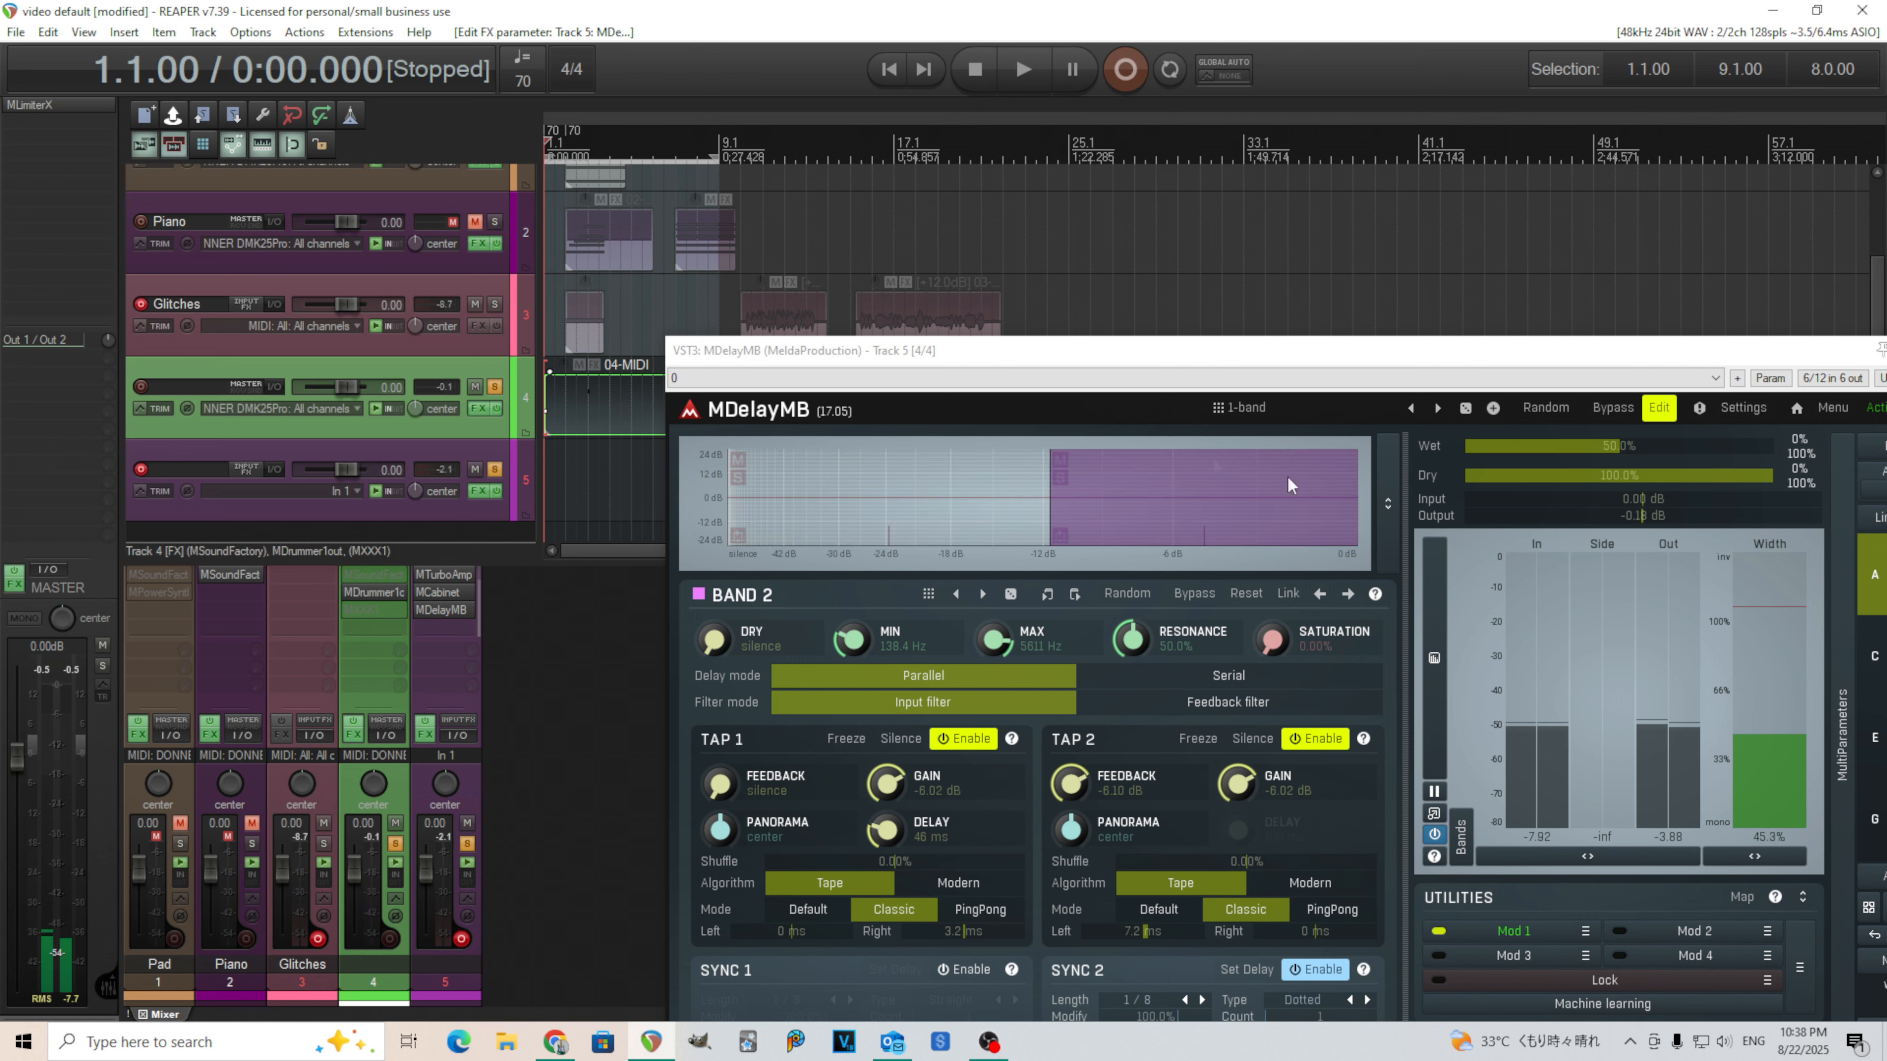
Step: Reopen Modulator 1's settings and set its synced rate length to 4
left_click_drag(964, 357, 732, 232)
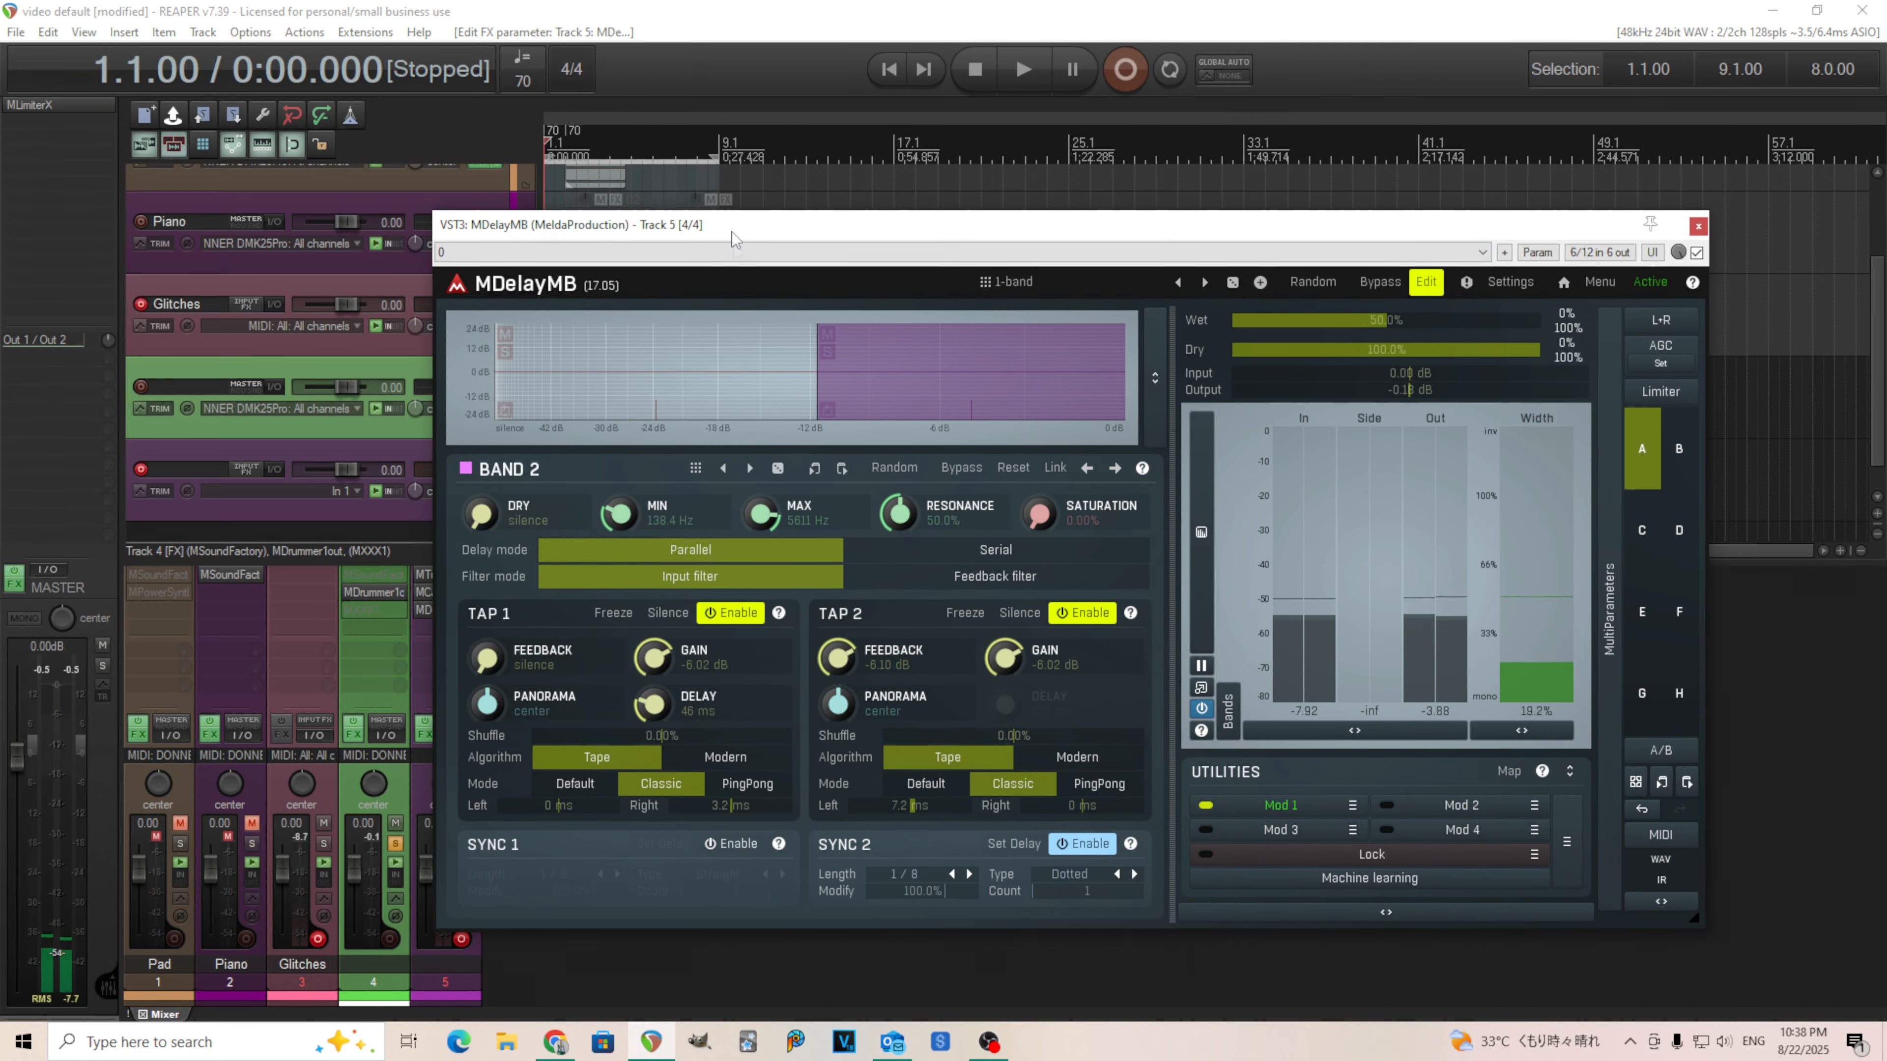
left_click(1304, 806)
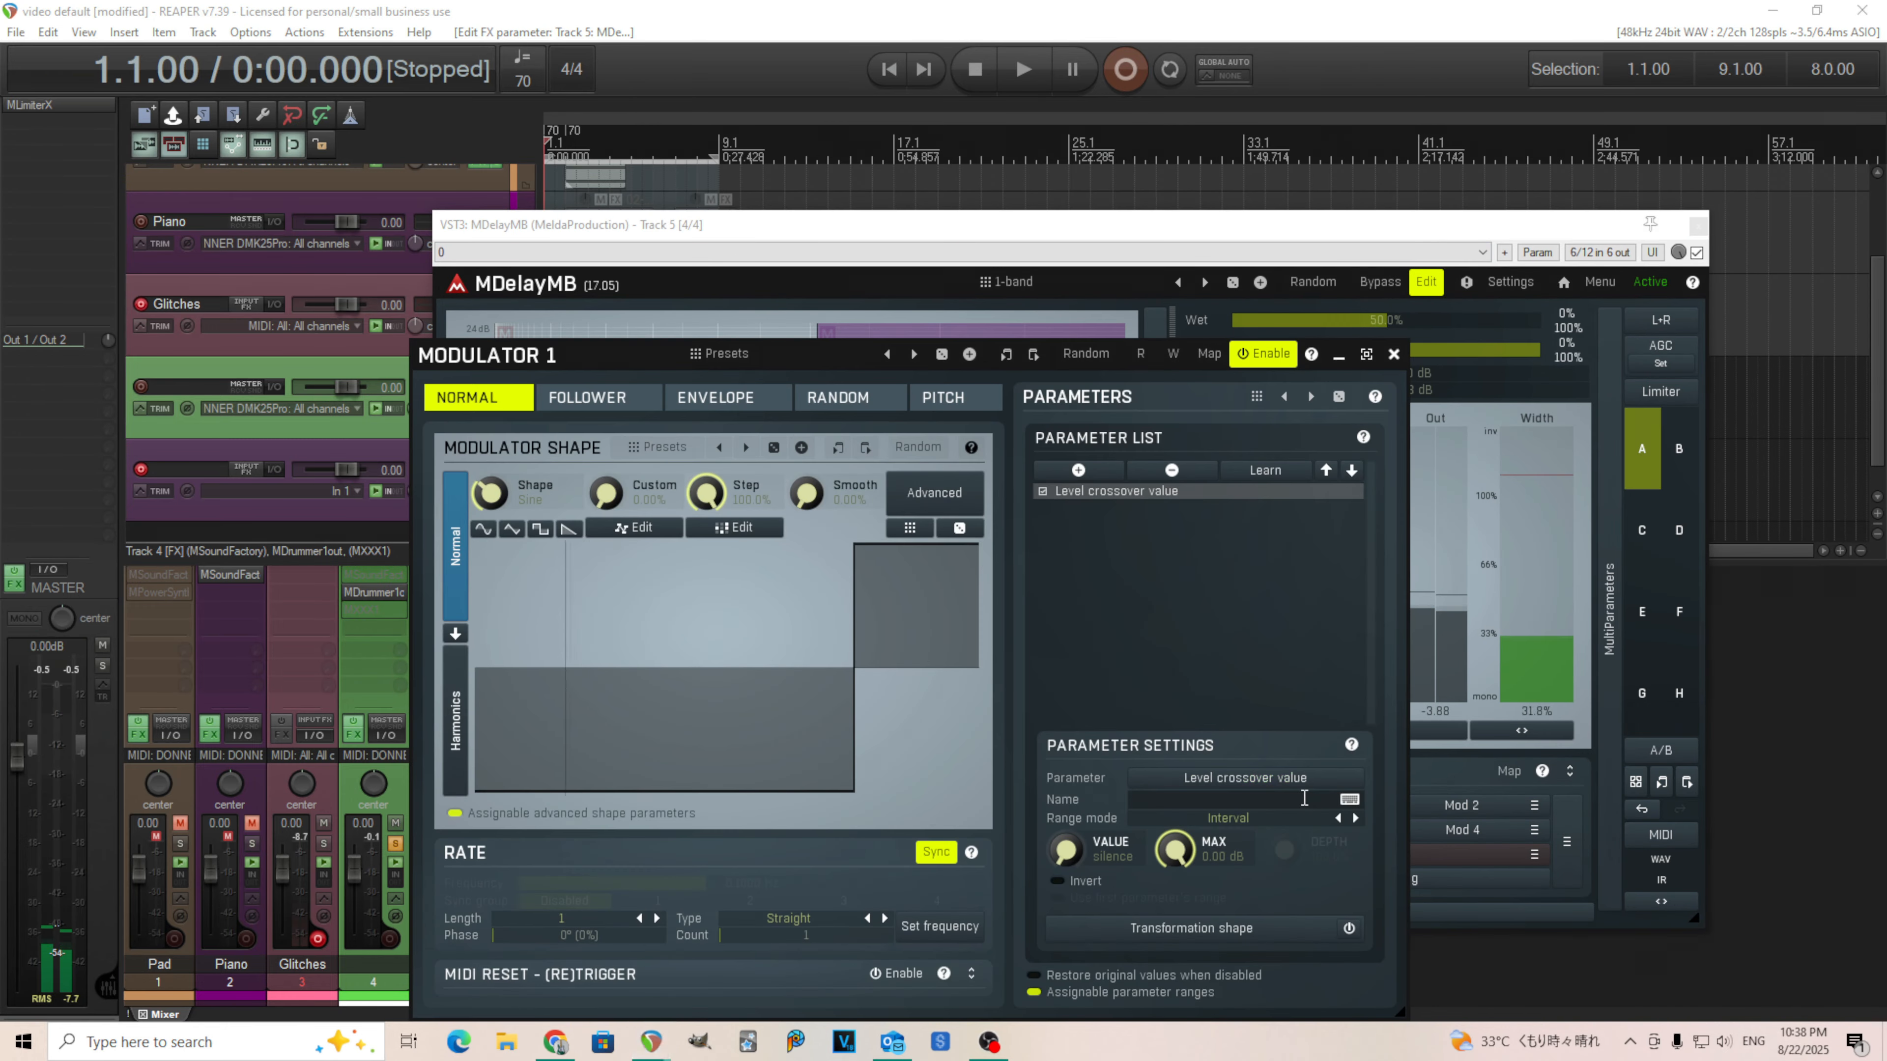
left_click(590, 922)
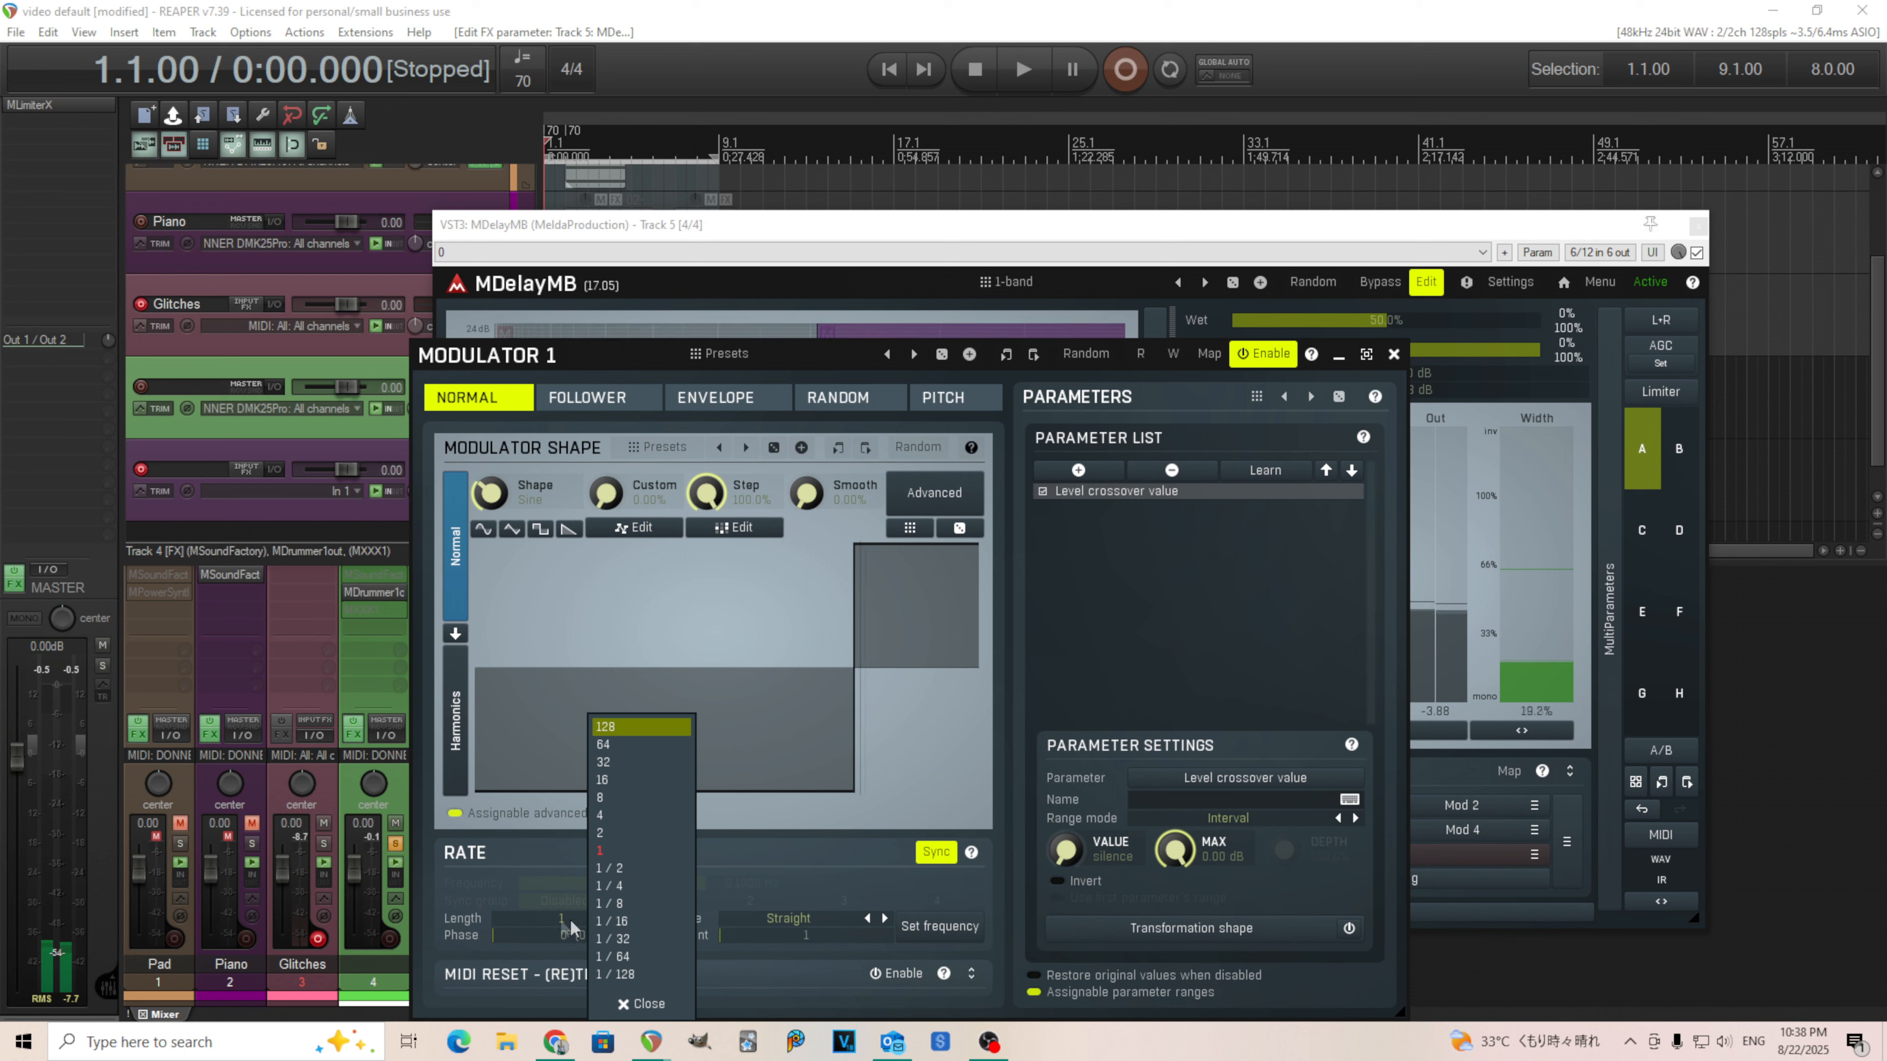
left_click(616, 816)
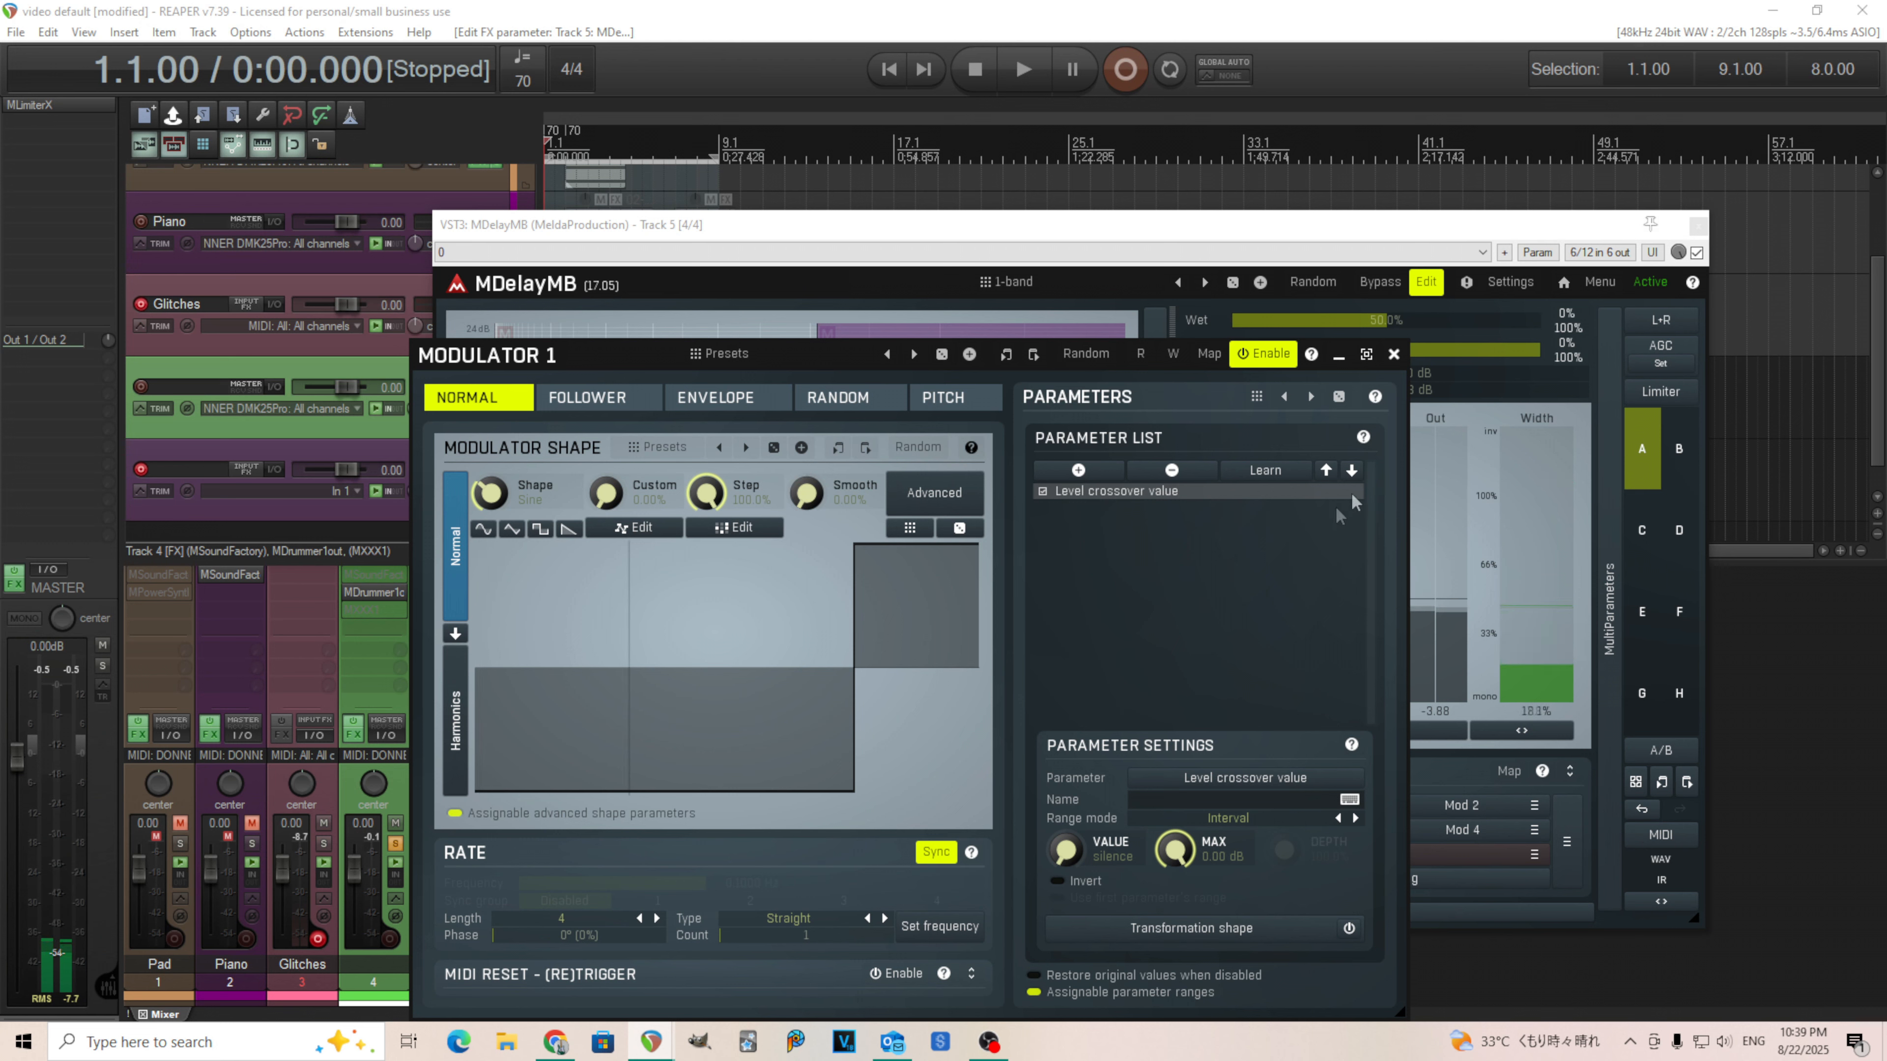
Step: Disable Modulator 1, close its settings and move the plug-in window clear of the mixer tracks
left_click(1270, 358)
left_click(1394, 355)
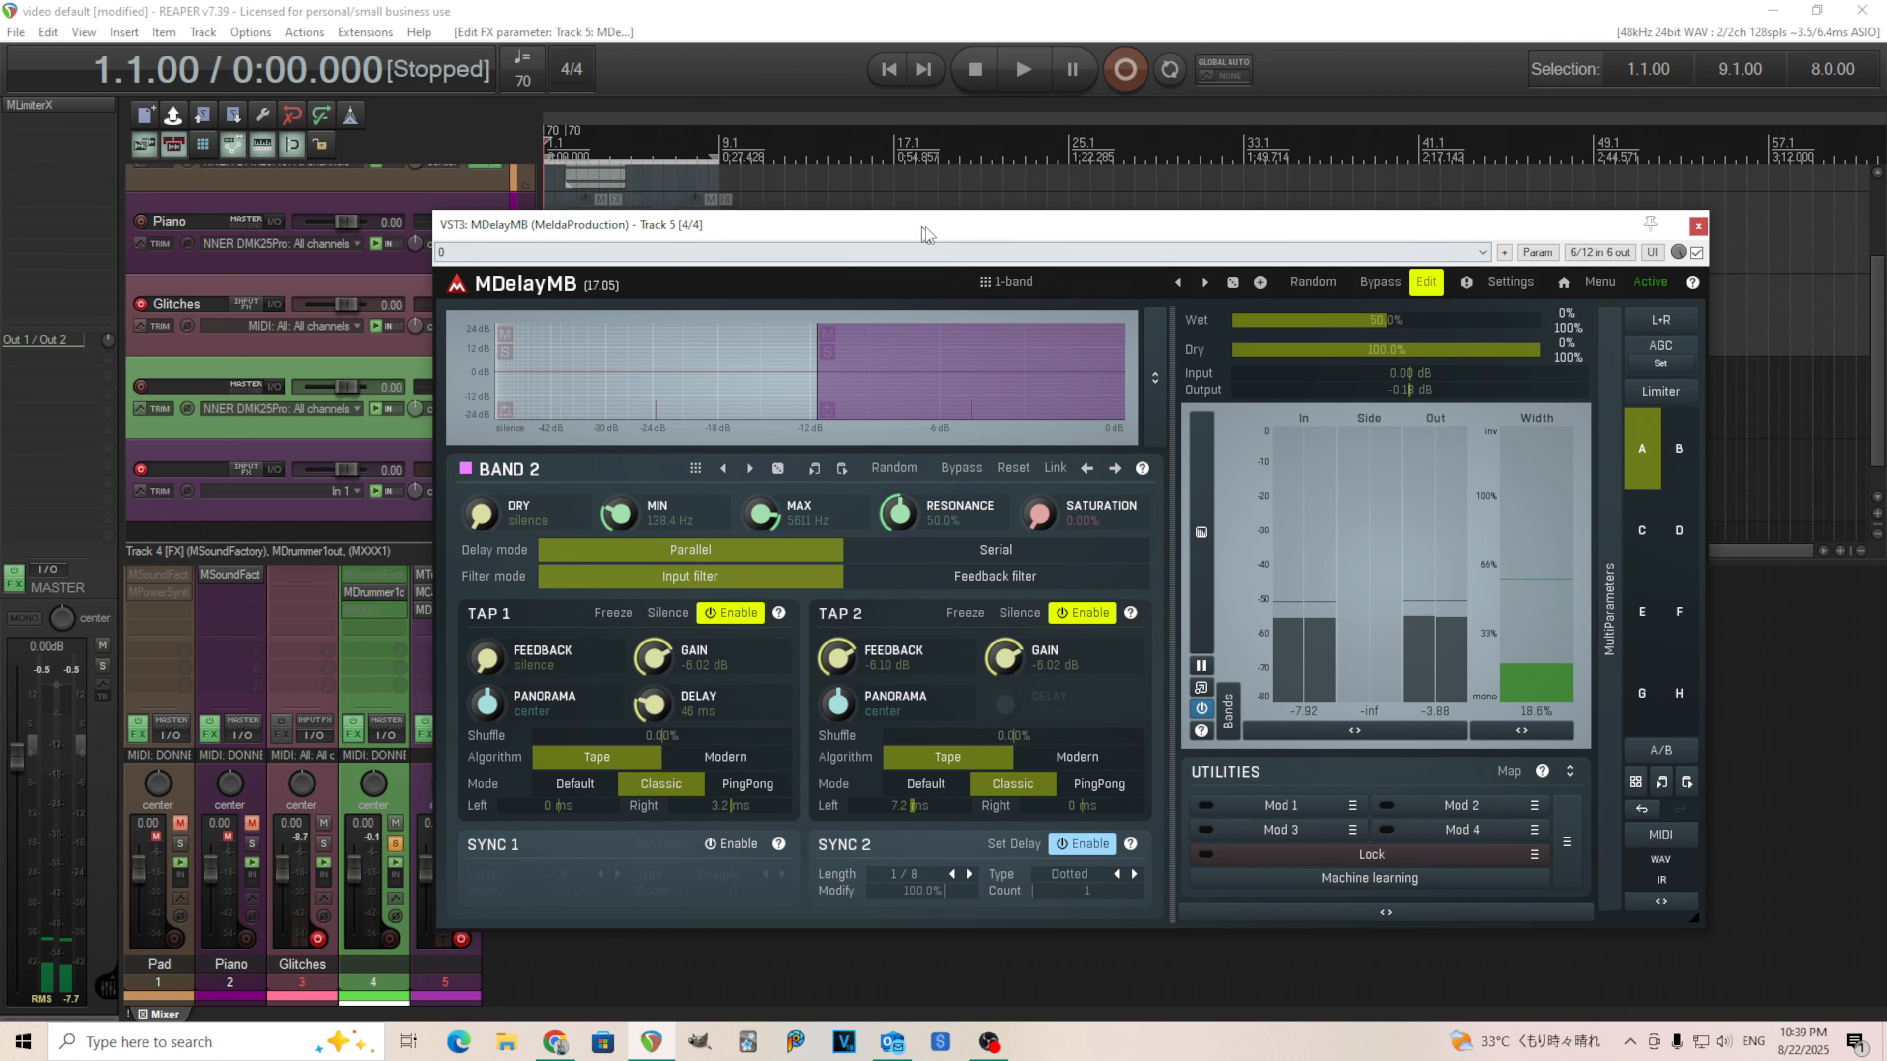
left_click_drag(919, 232, 1051, 233)
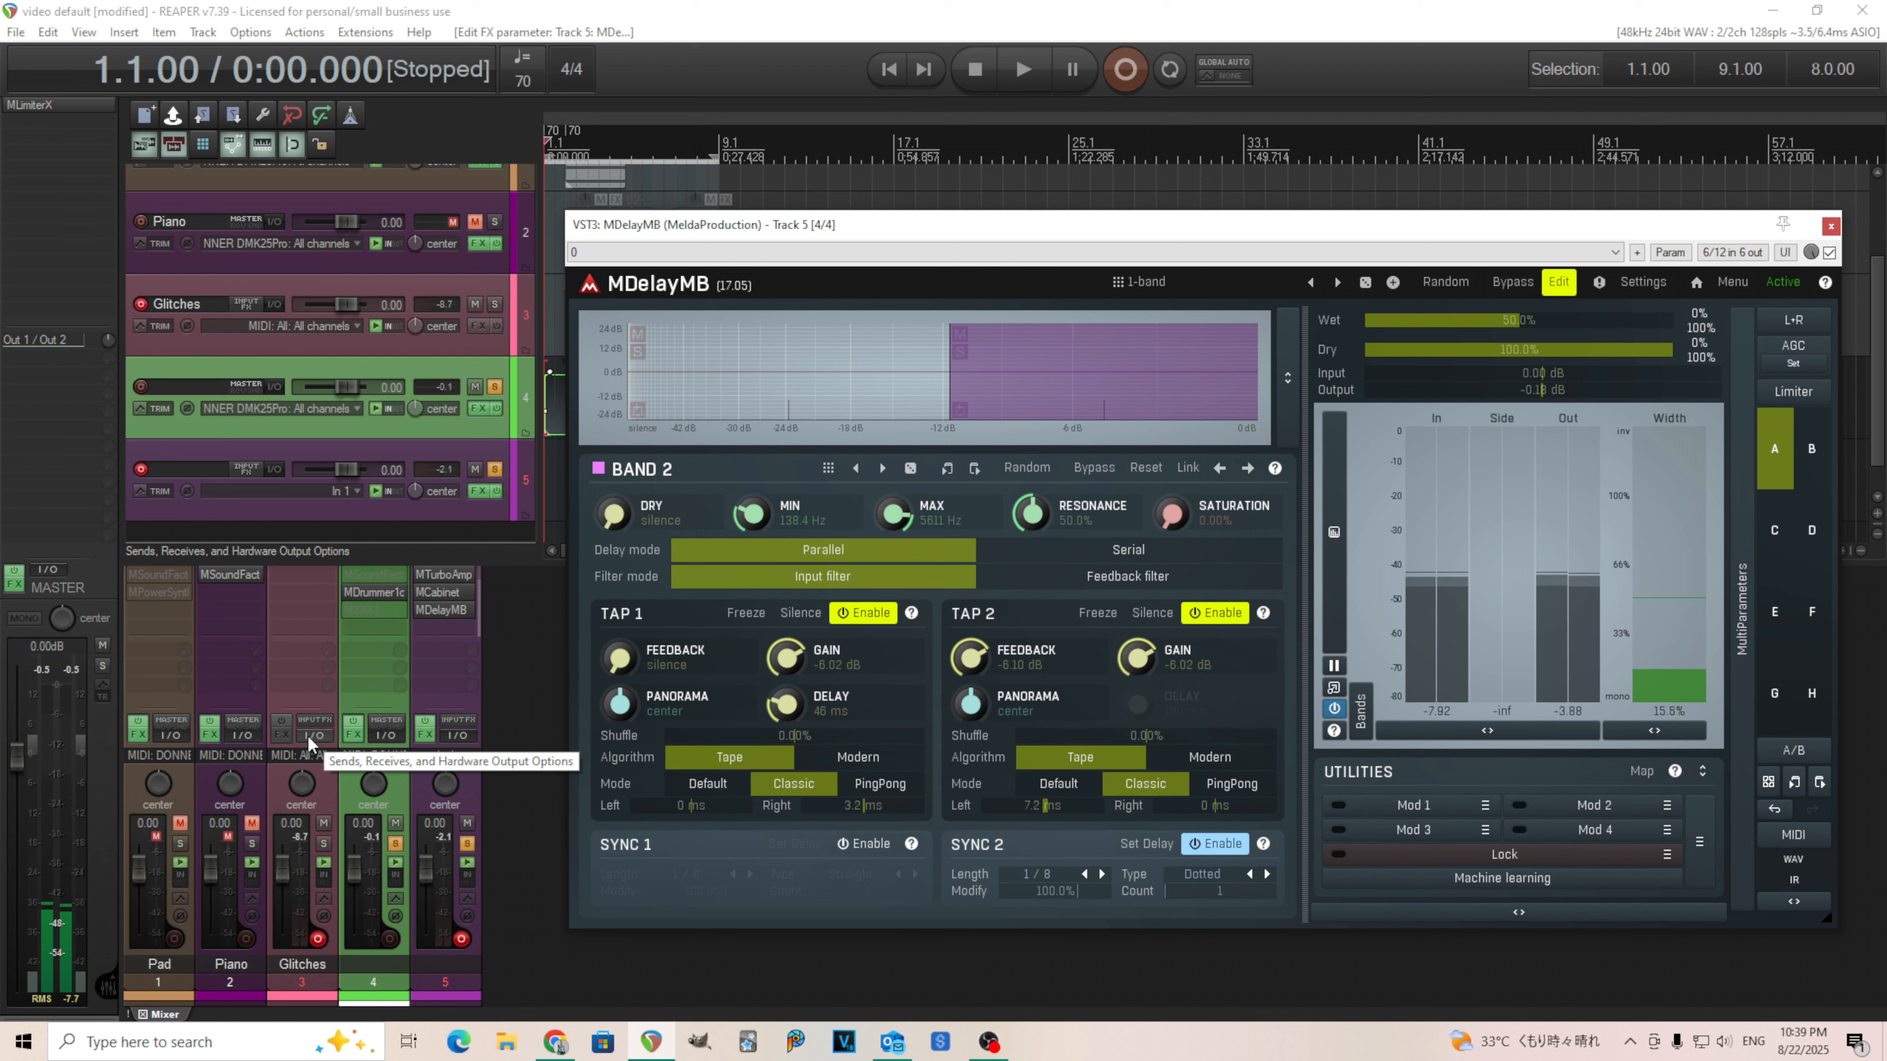
Step: Send track 3 "Glitches" to channels 7/8 of track 5's delay, set the send volume to -inf and close the send controls
left_click_drag(309, 738, 1203, 613)
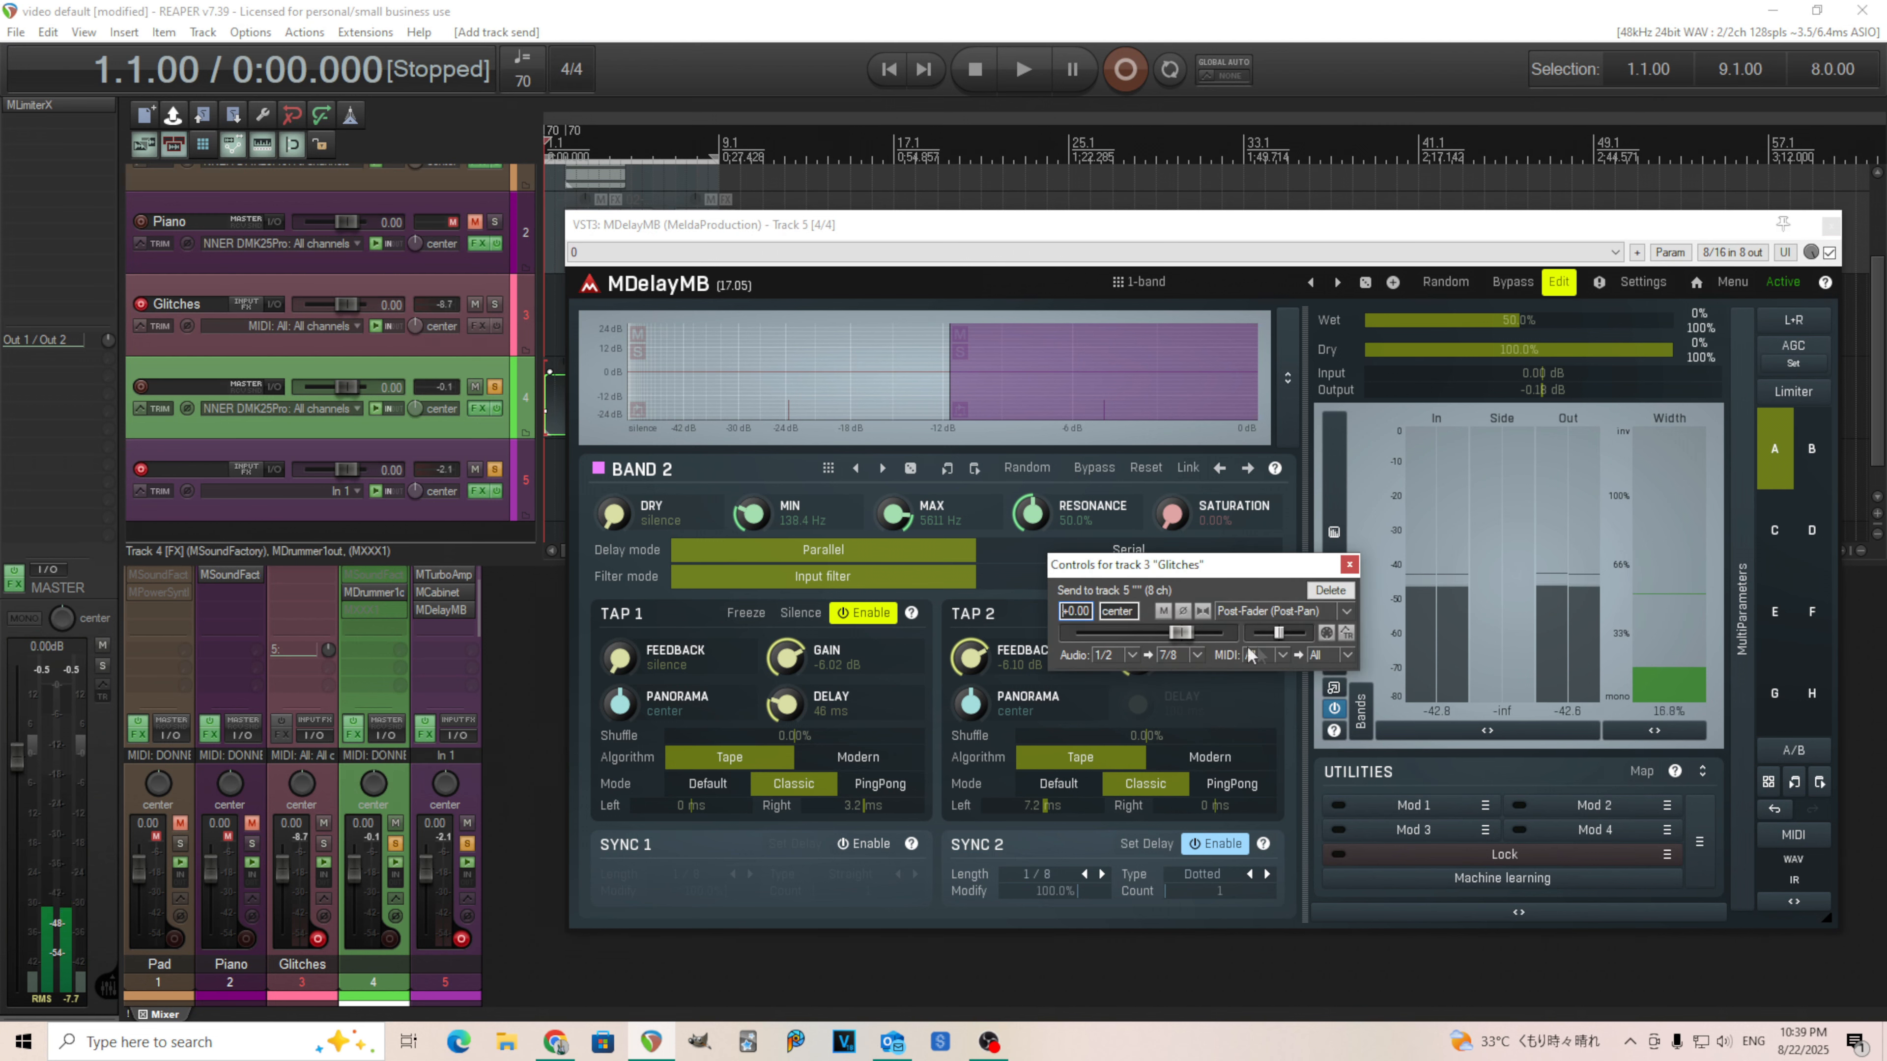
left_click_drag(1181, 632, 1072, 633)
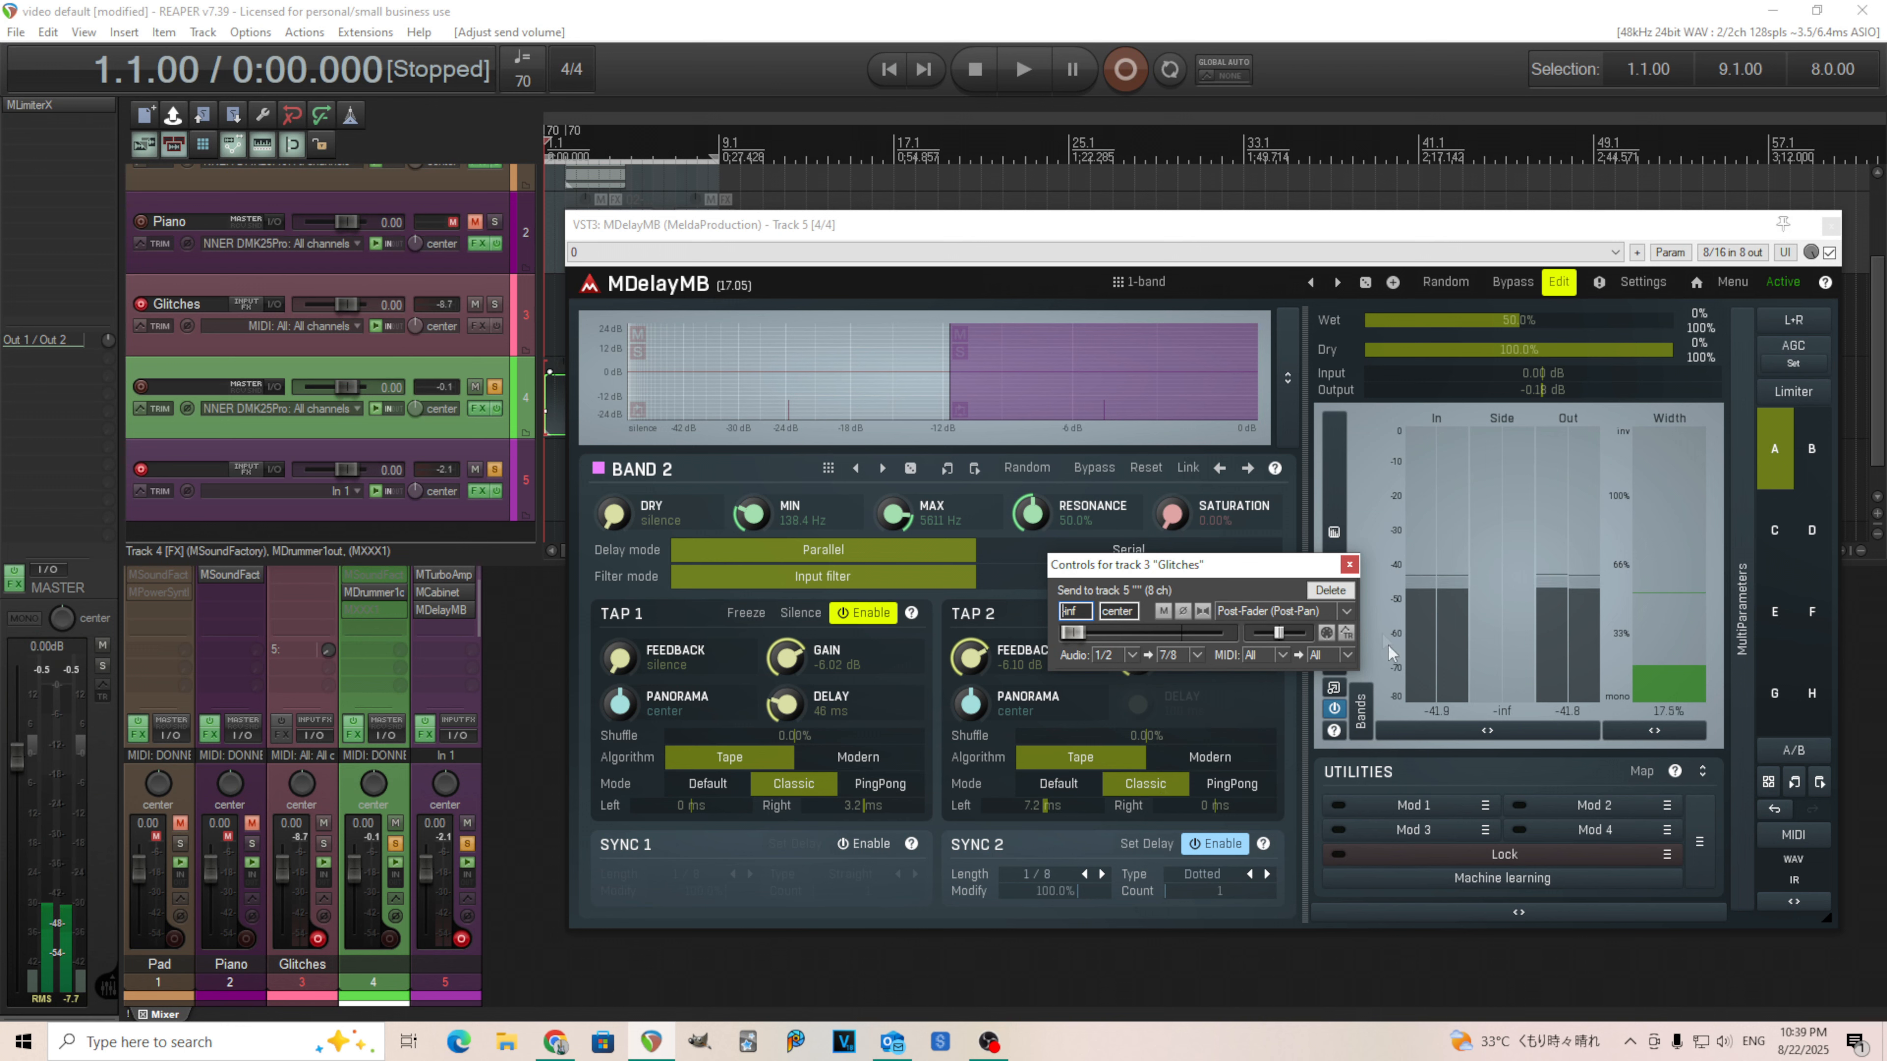
left_click(1350, 565)
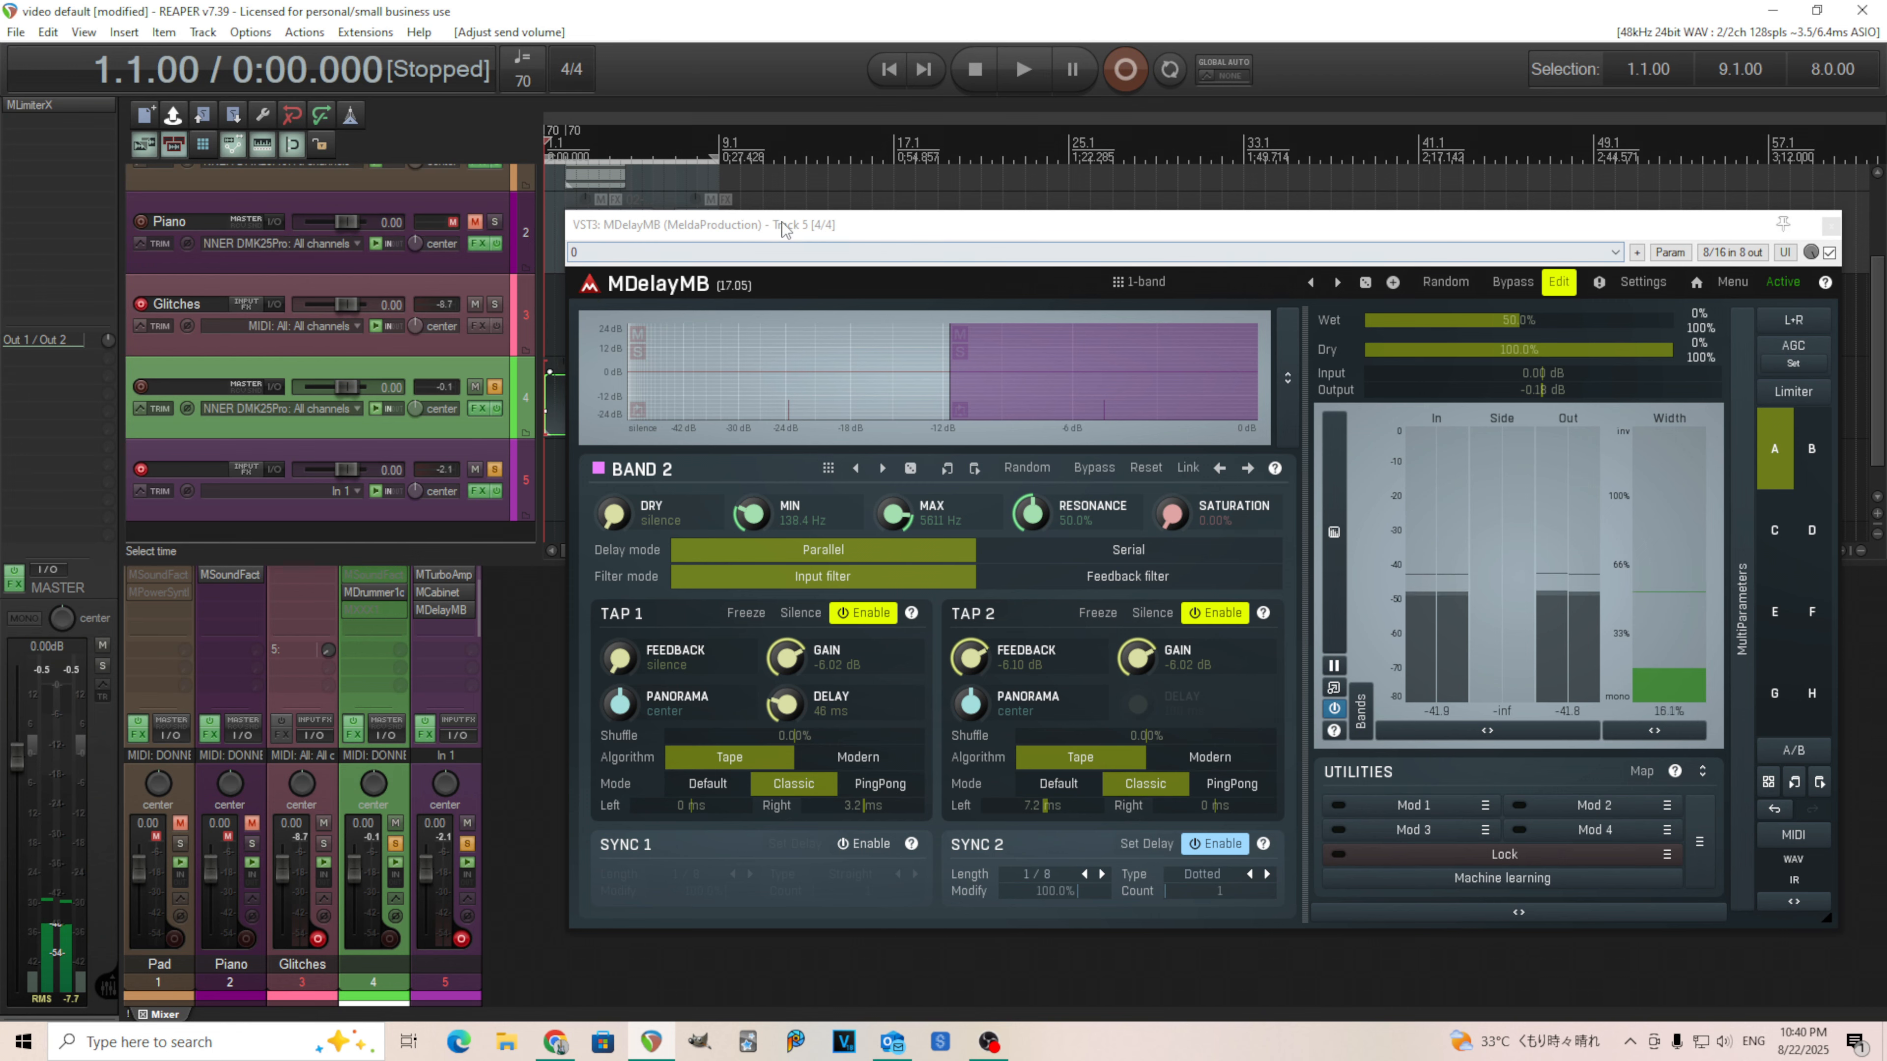
Step: Reposition the MDelayMB window and open Band 2's configuration, placing it clear of the plug-in's toolbar and utilities
left_click_drag(783, 226, 569, 188)
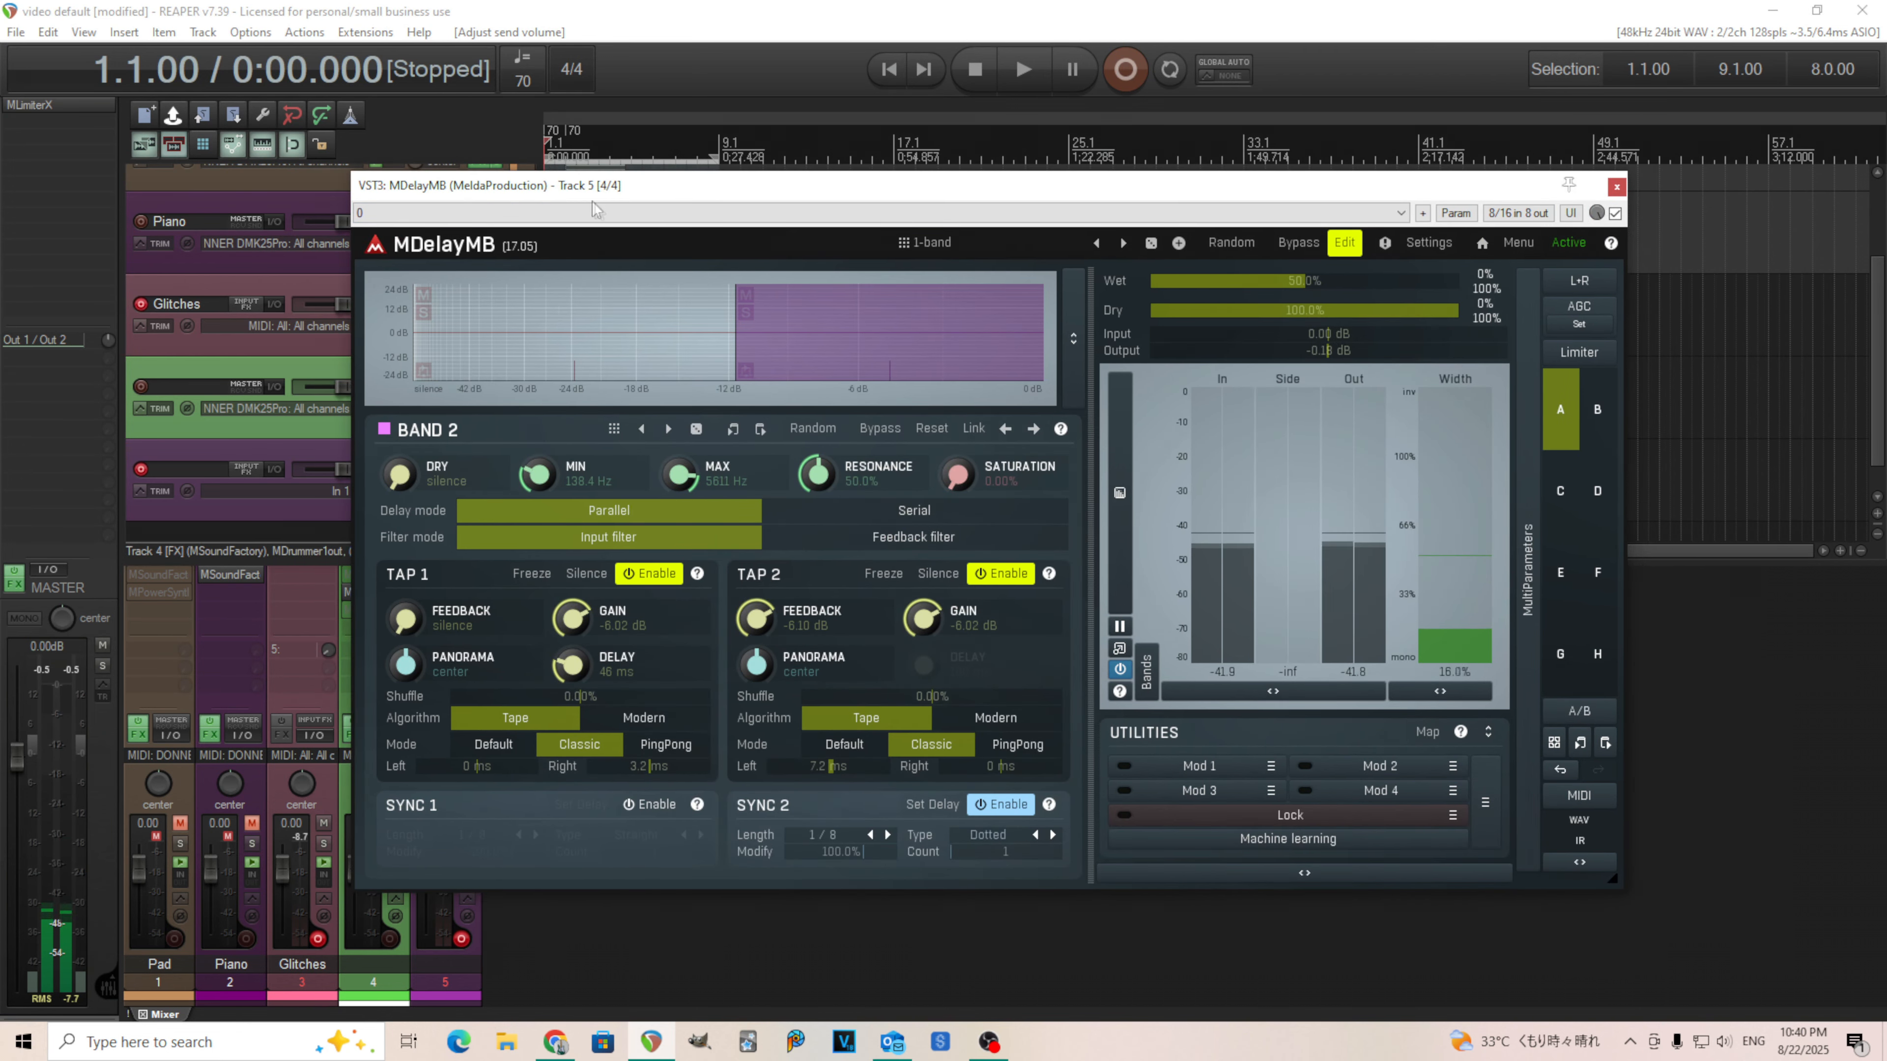
right_click(853, 347)
left_click_drag(858, 368, 257, 315)
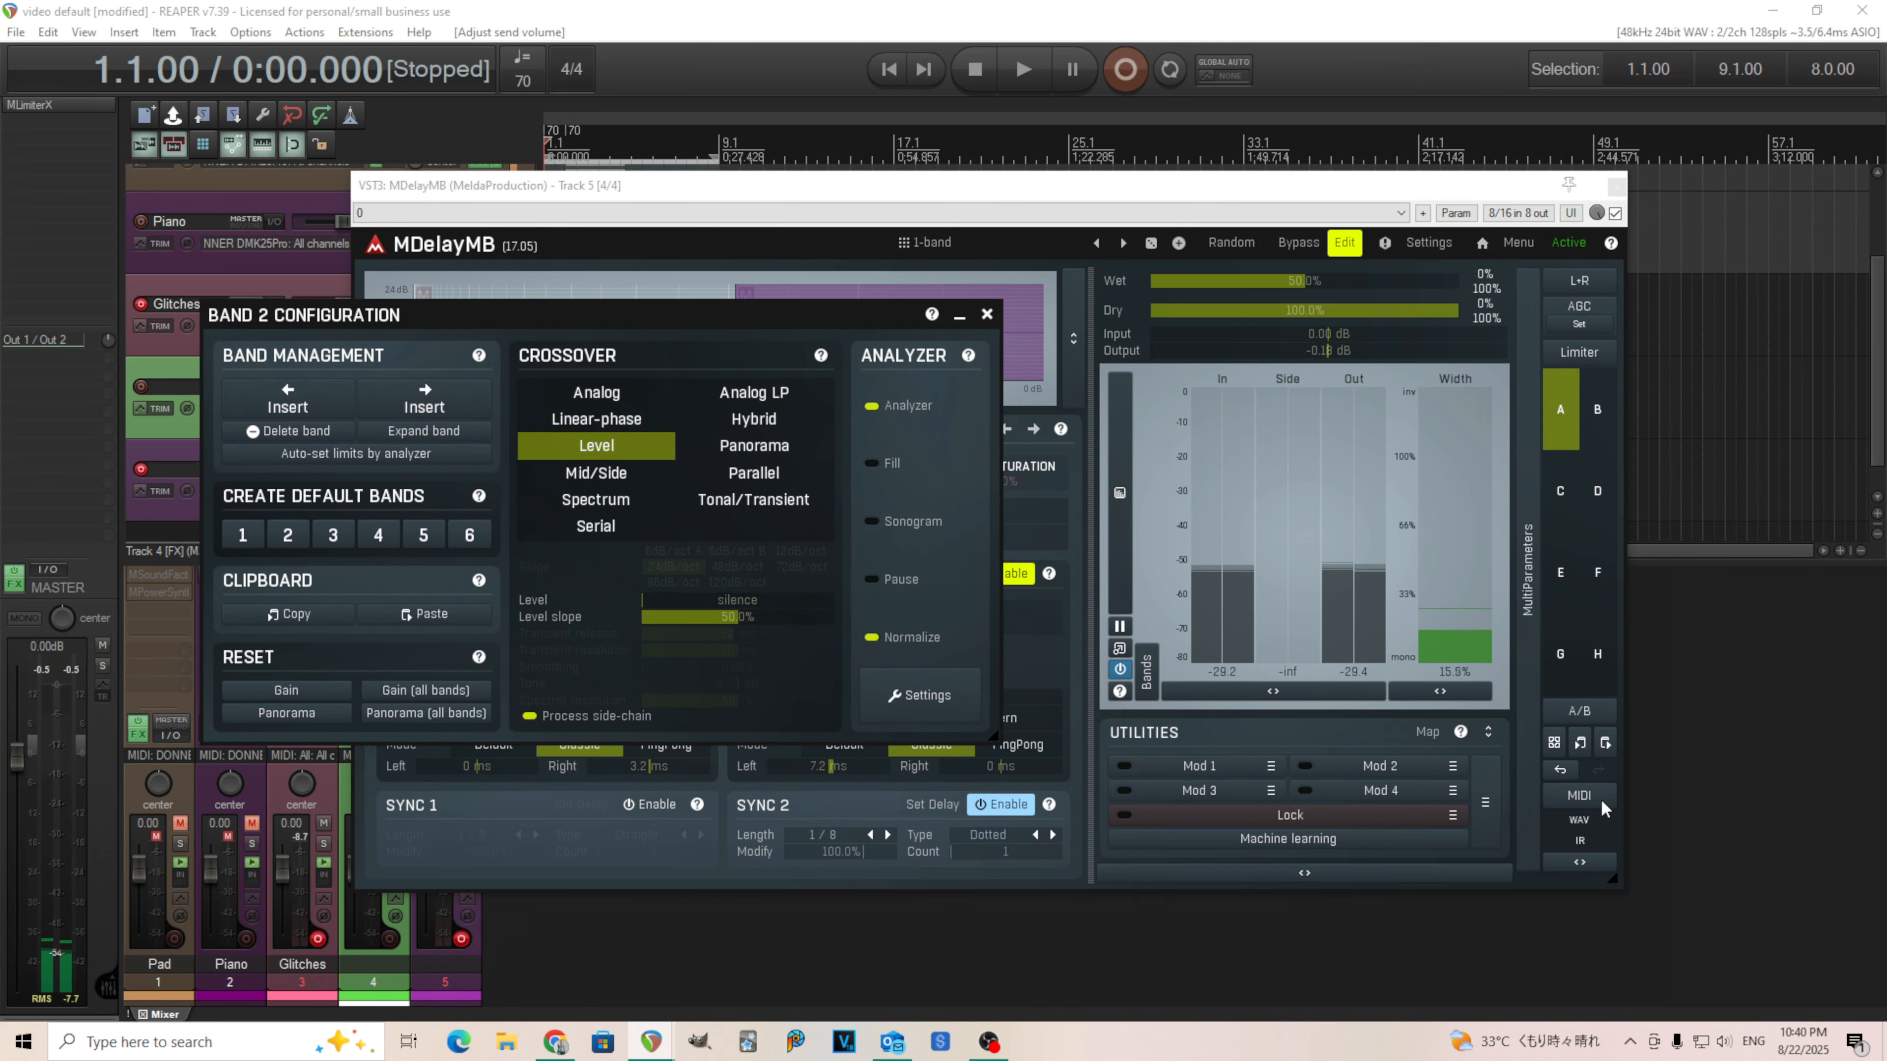
Step: Open the plug-in's MIDI settings and assign Band 2's level crossover value to the first controller slot
left_click(1591, 863)
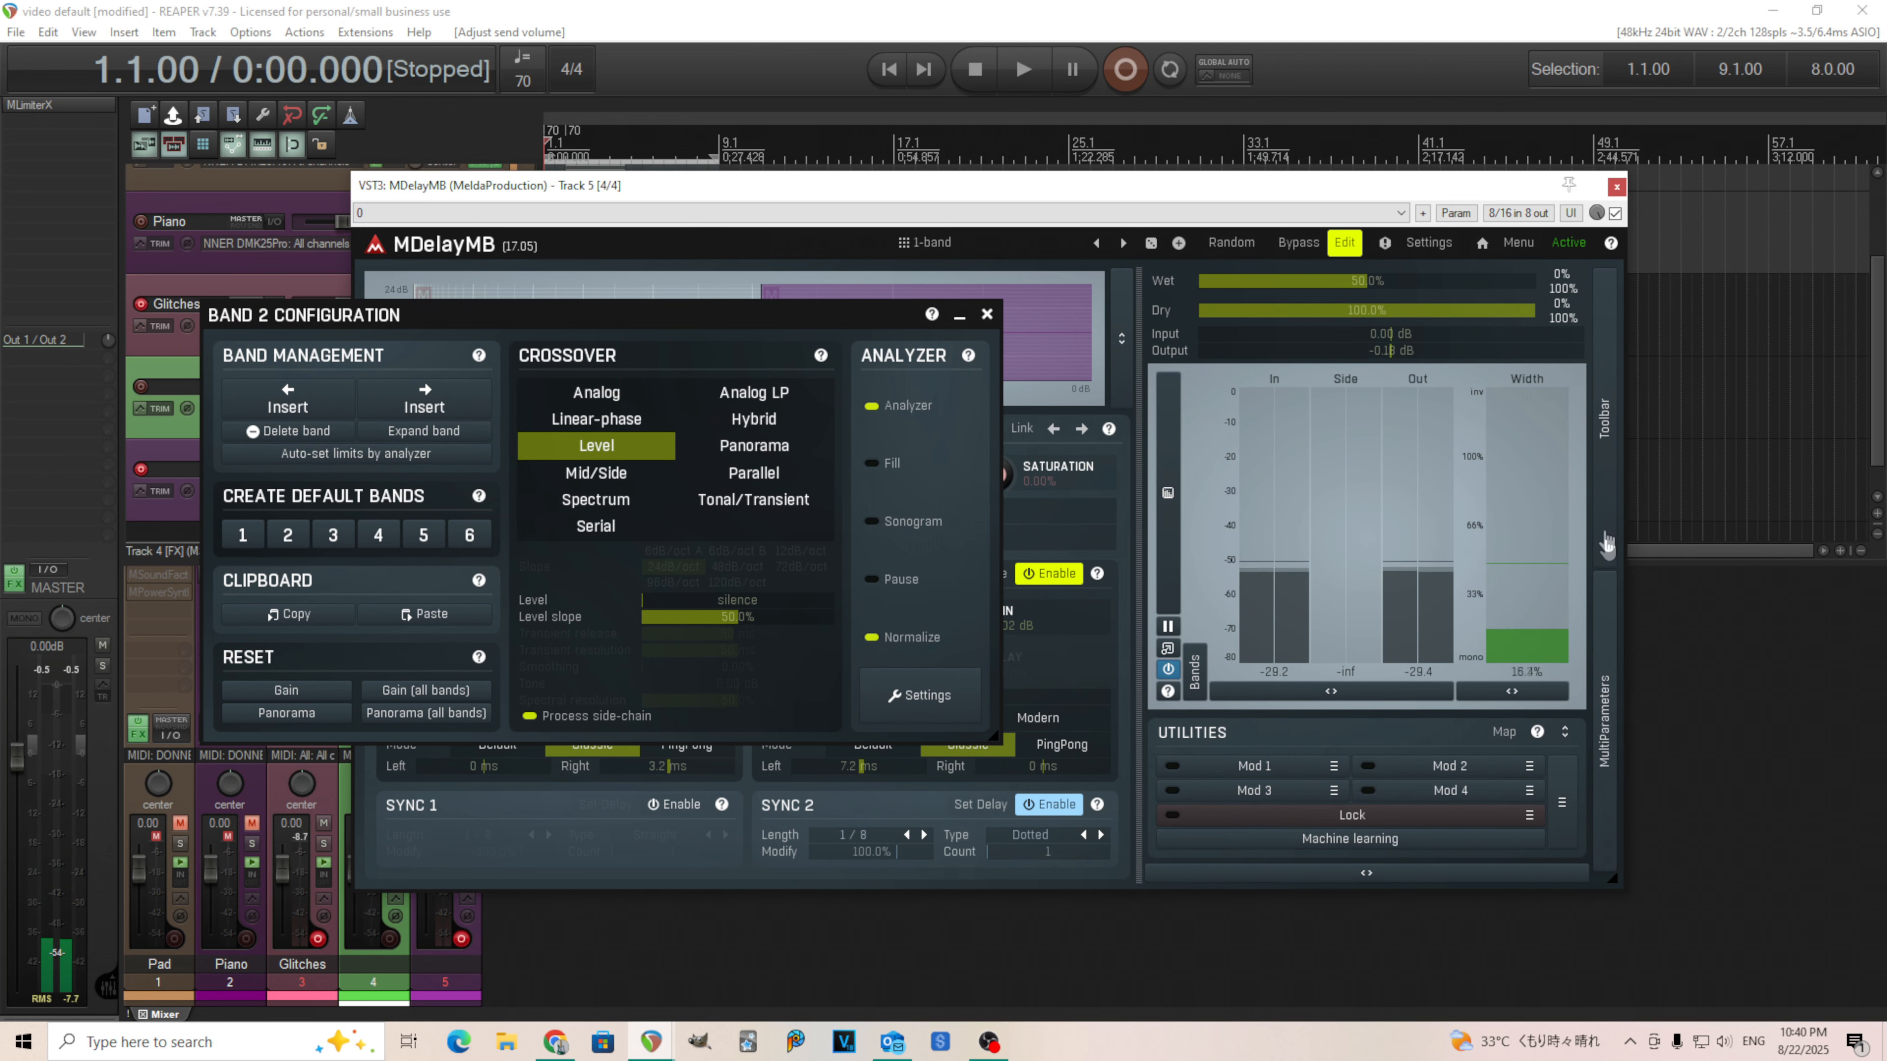
left_click(1602, 836)
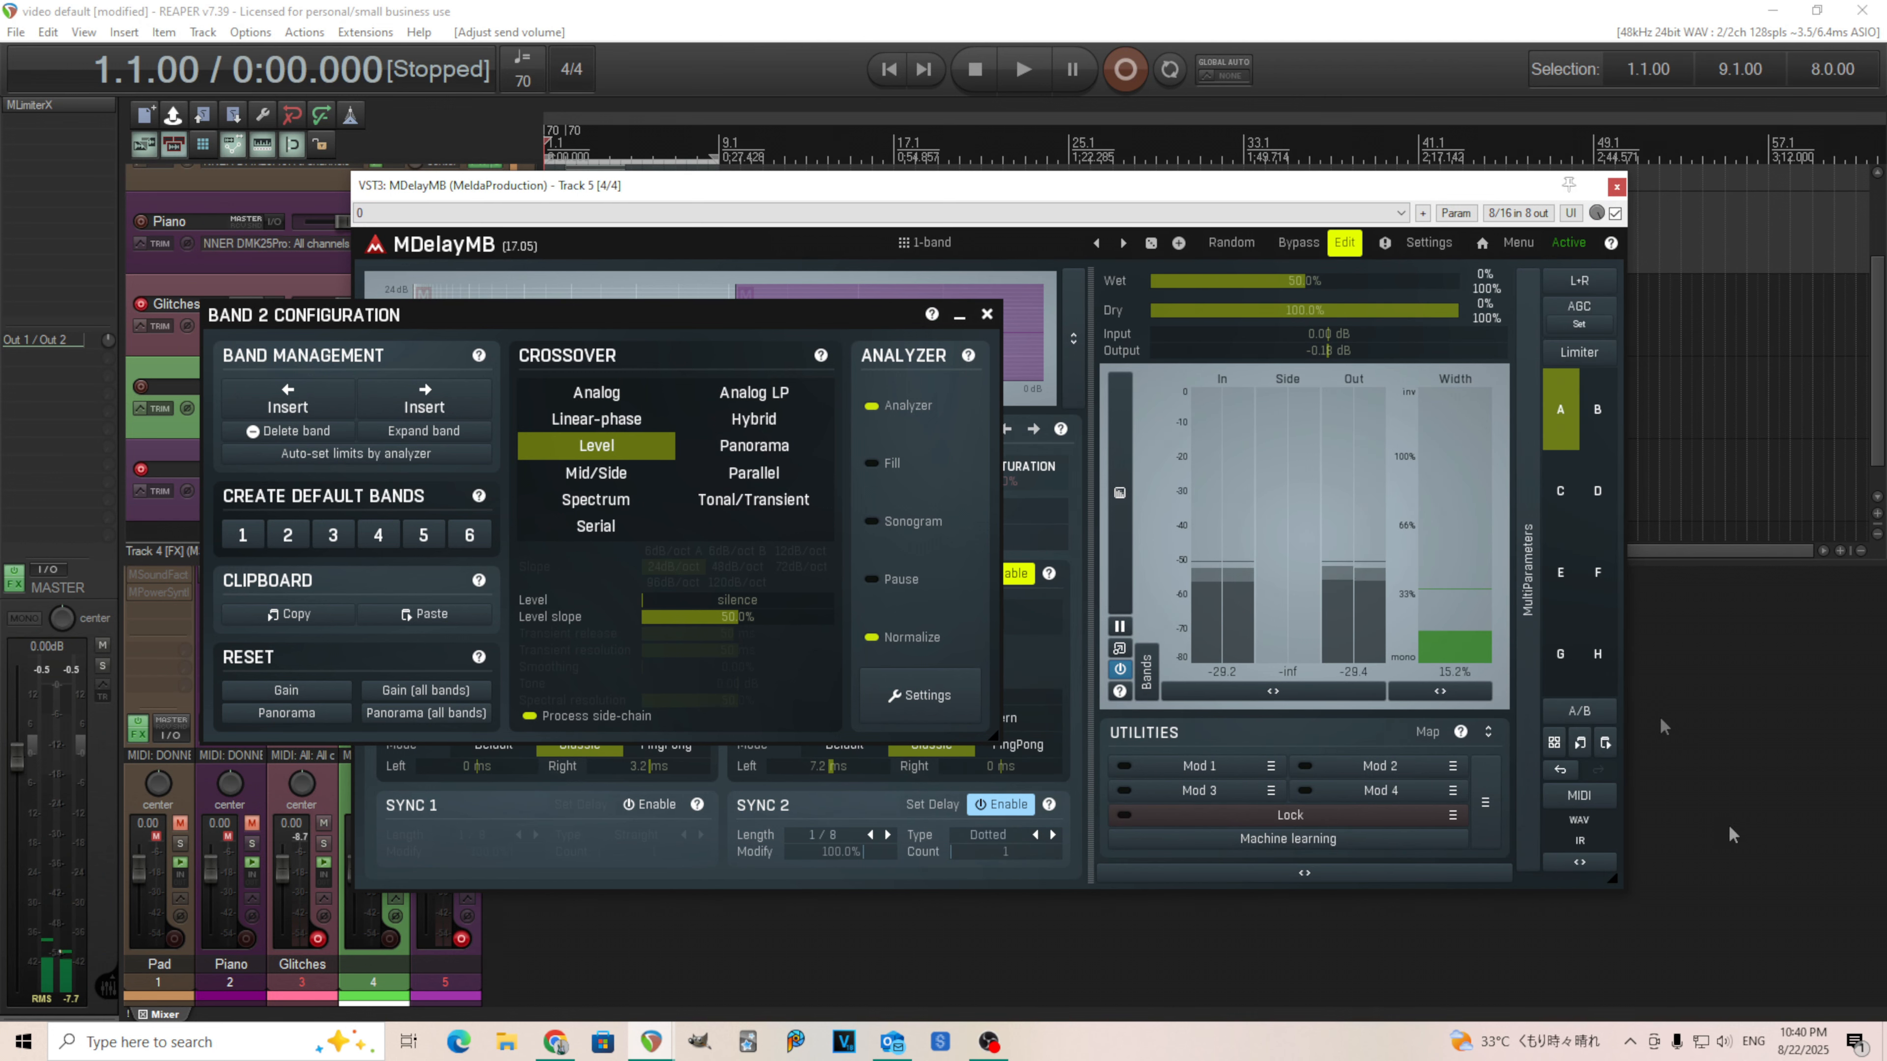
left_click(1589, 797)
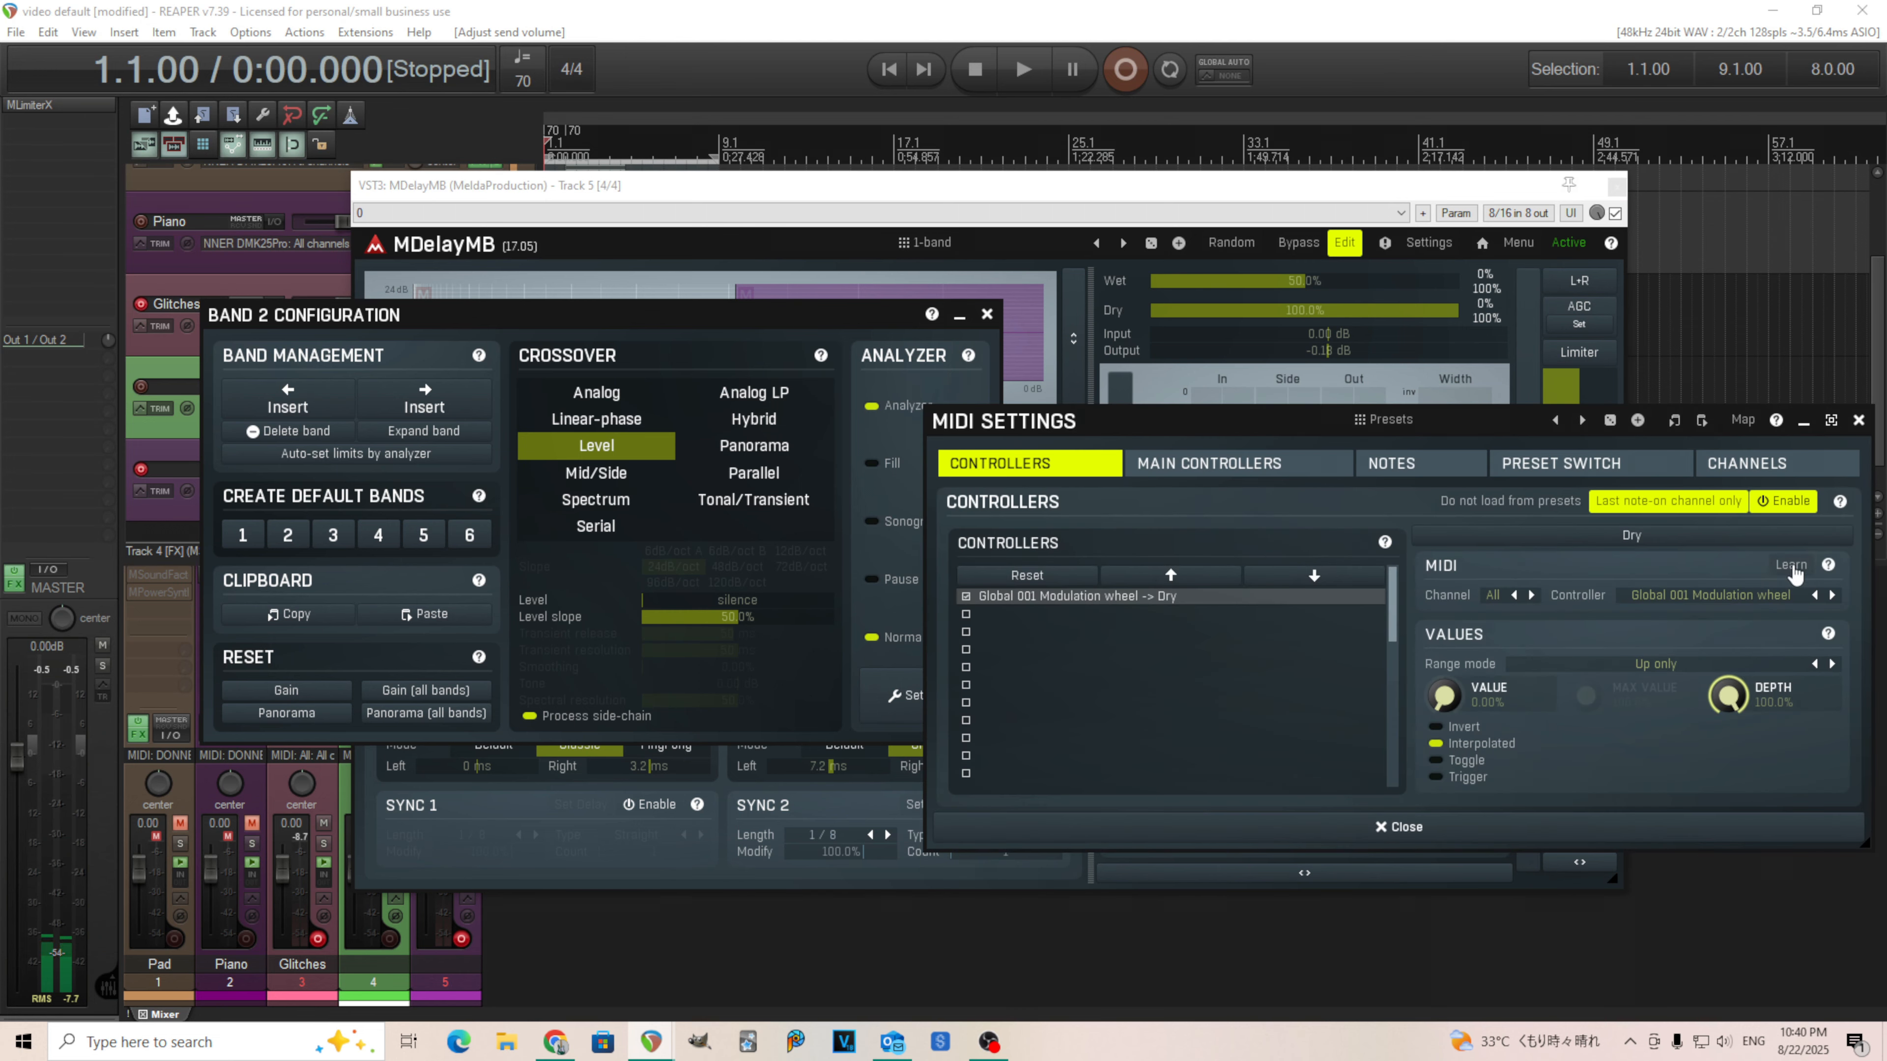
left_click(708, 602)
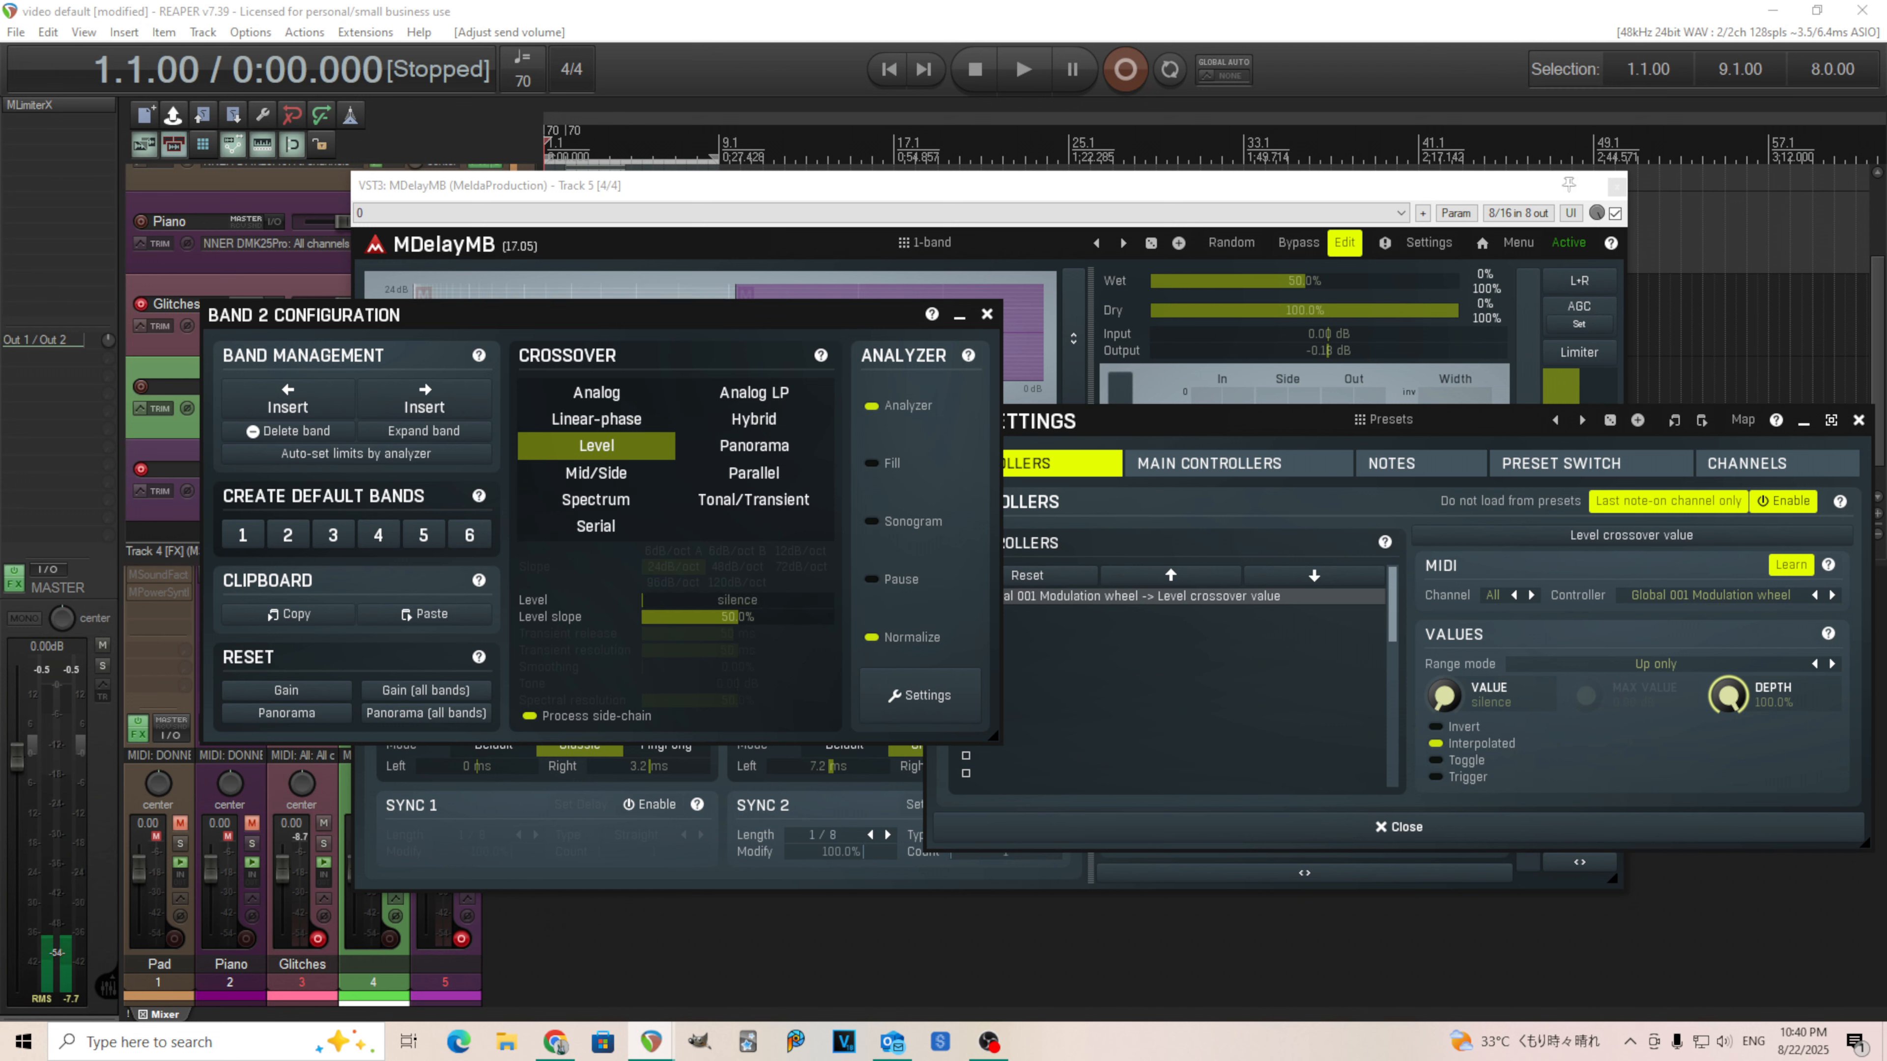
Step: Learn Global 007 Volume on channel 1 as the level crossover's MIDI controller, then close the MIDI settings
left_click(1049, 468)
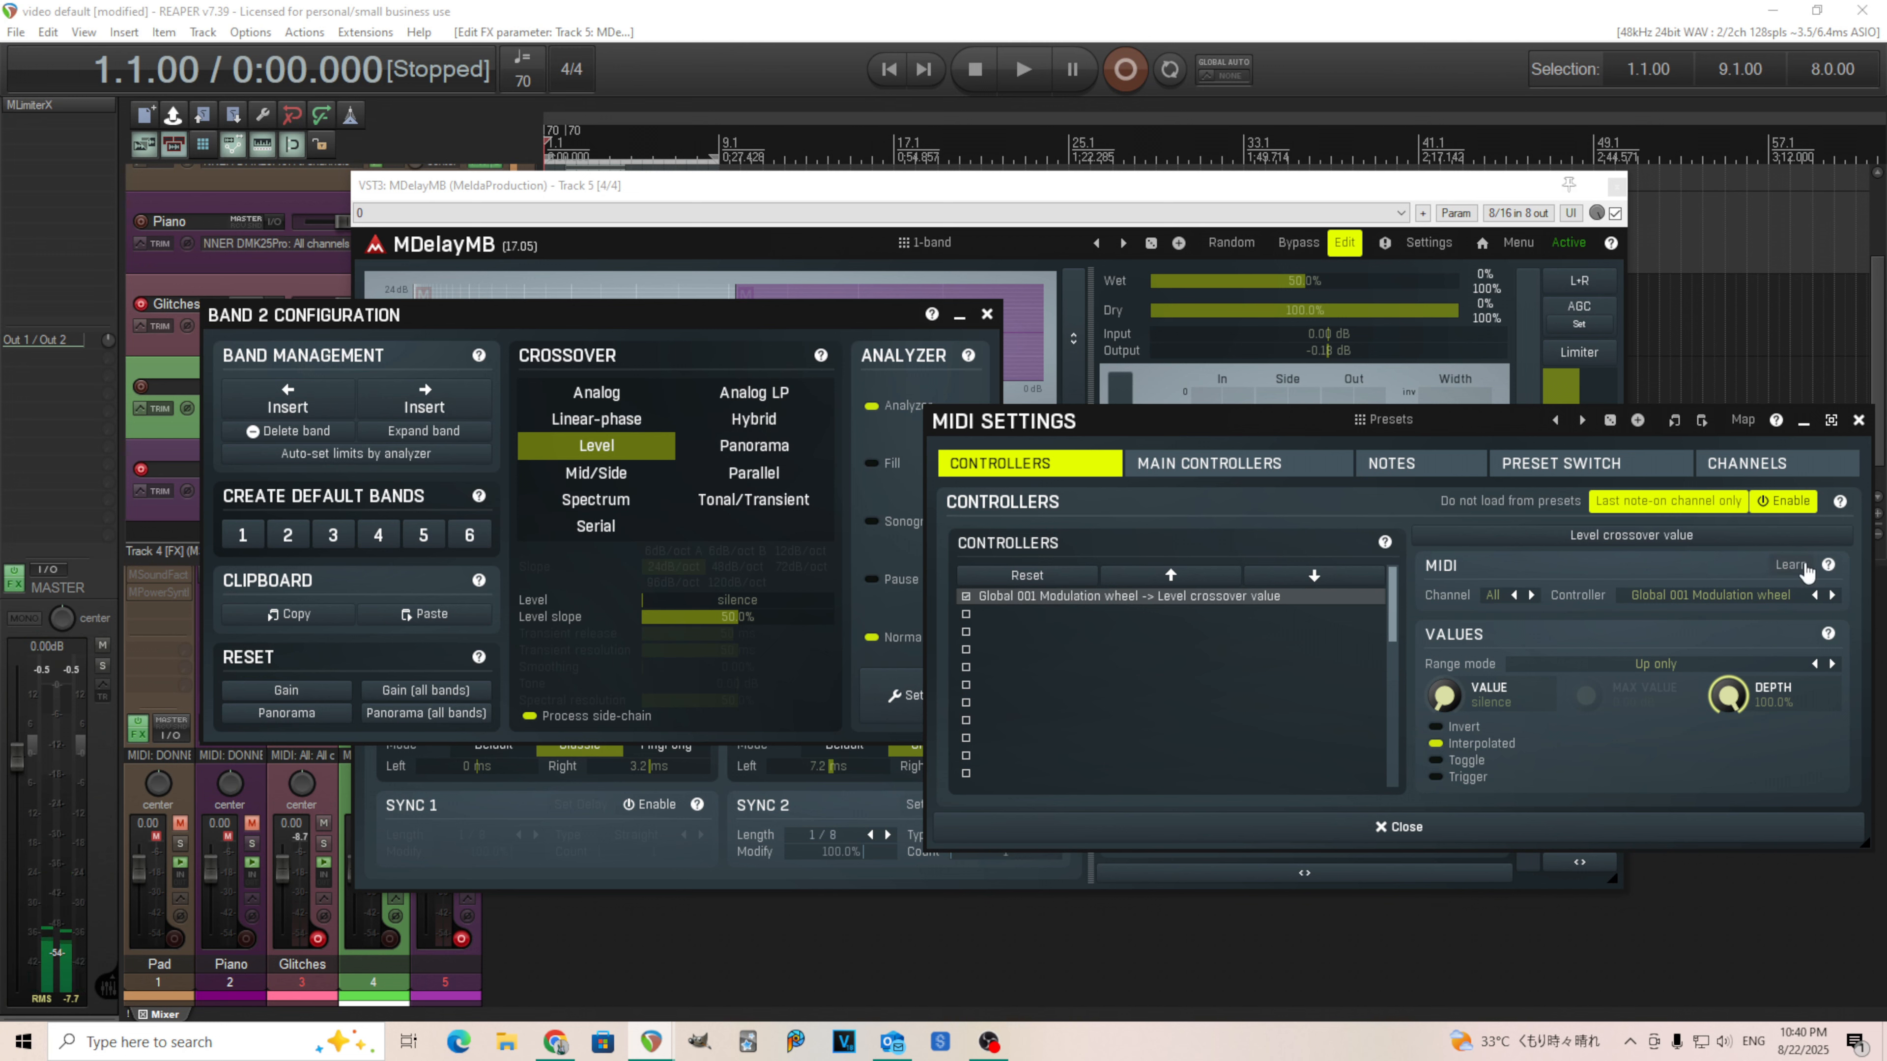
left_click(1790, 565)
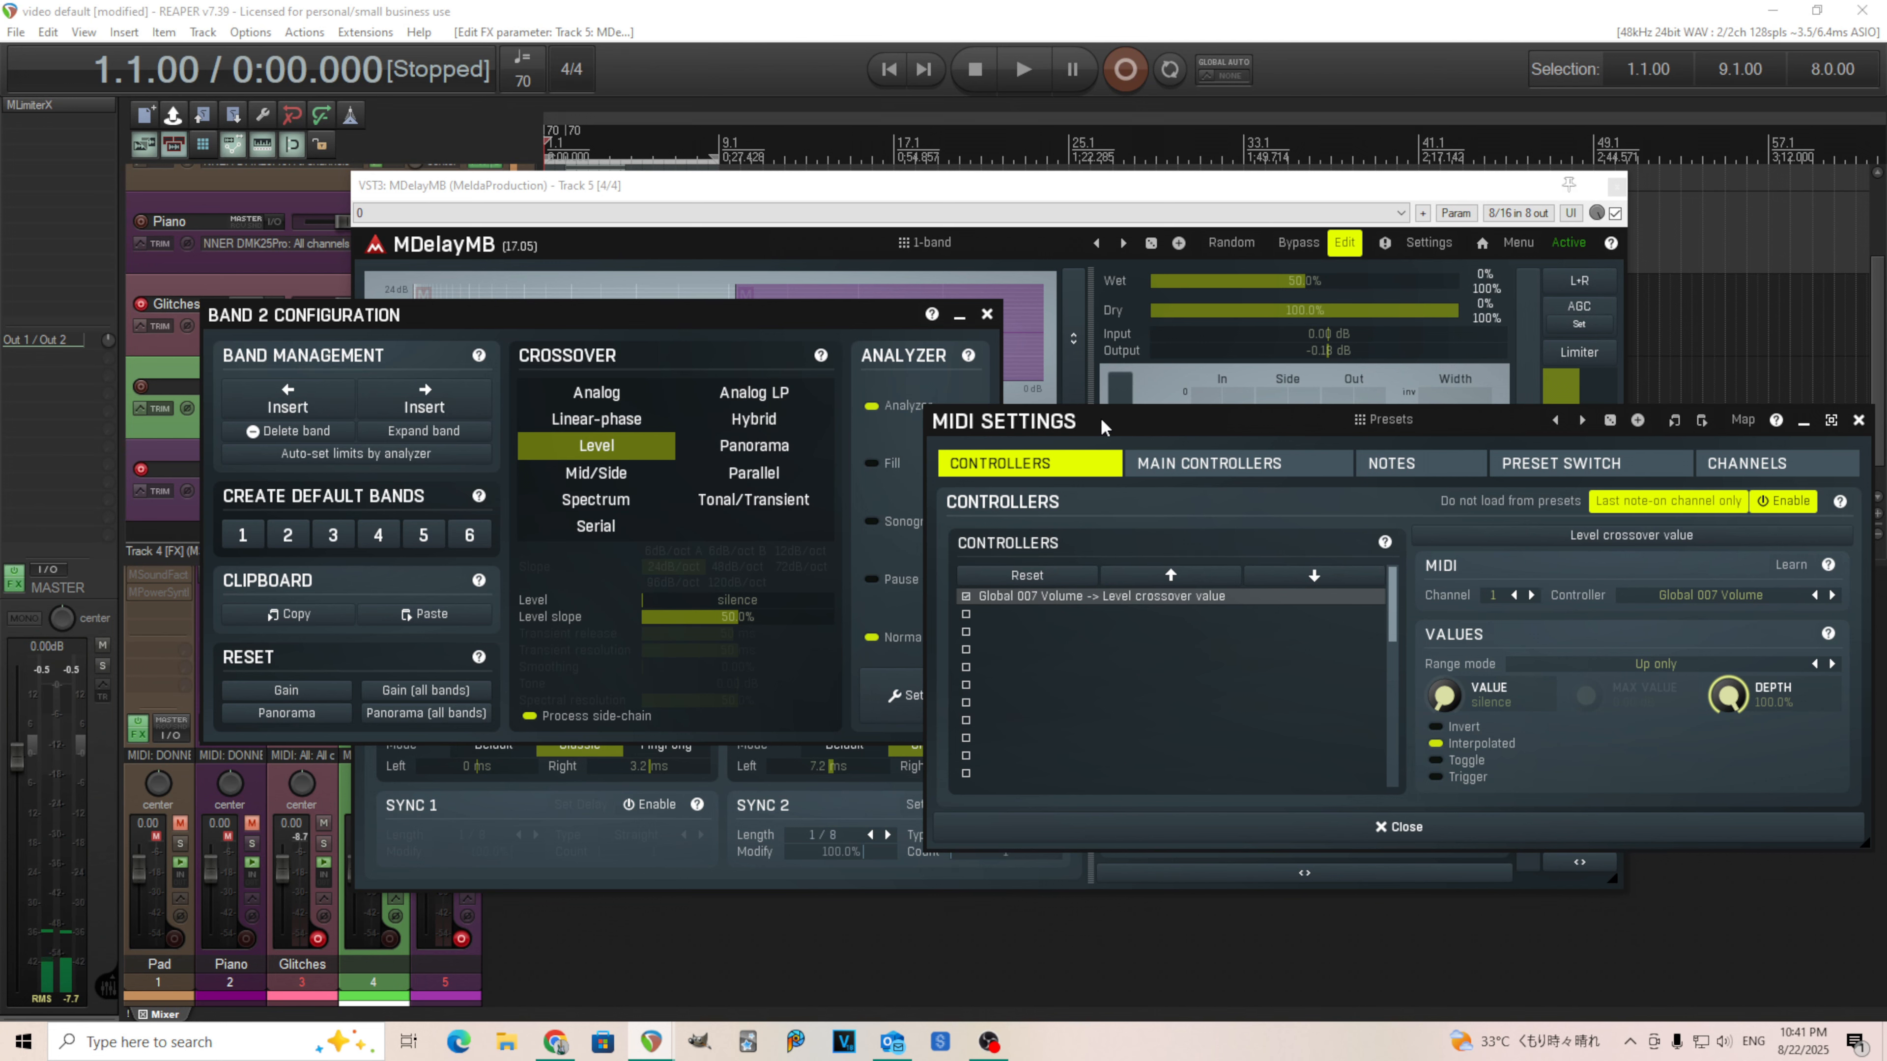
left_click_drag(1100, 418, 833, 493)
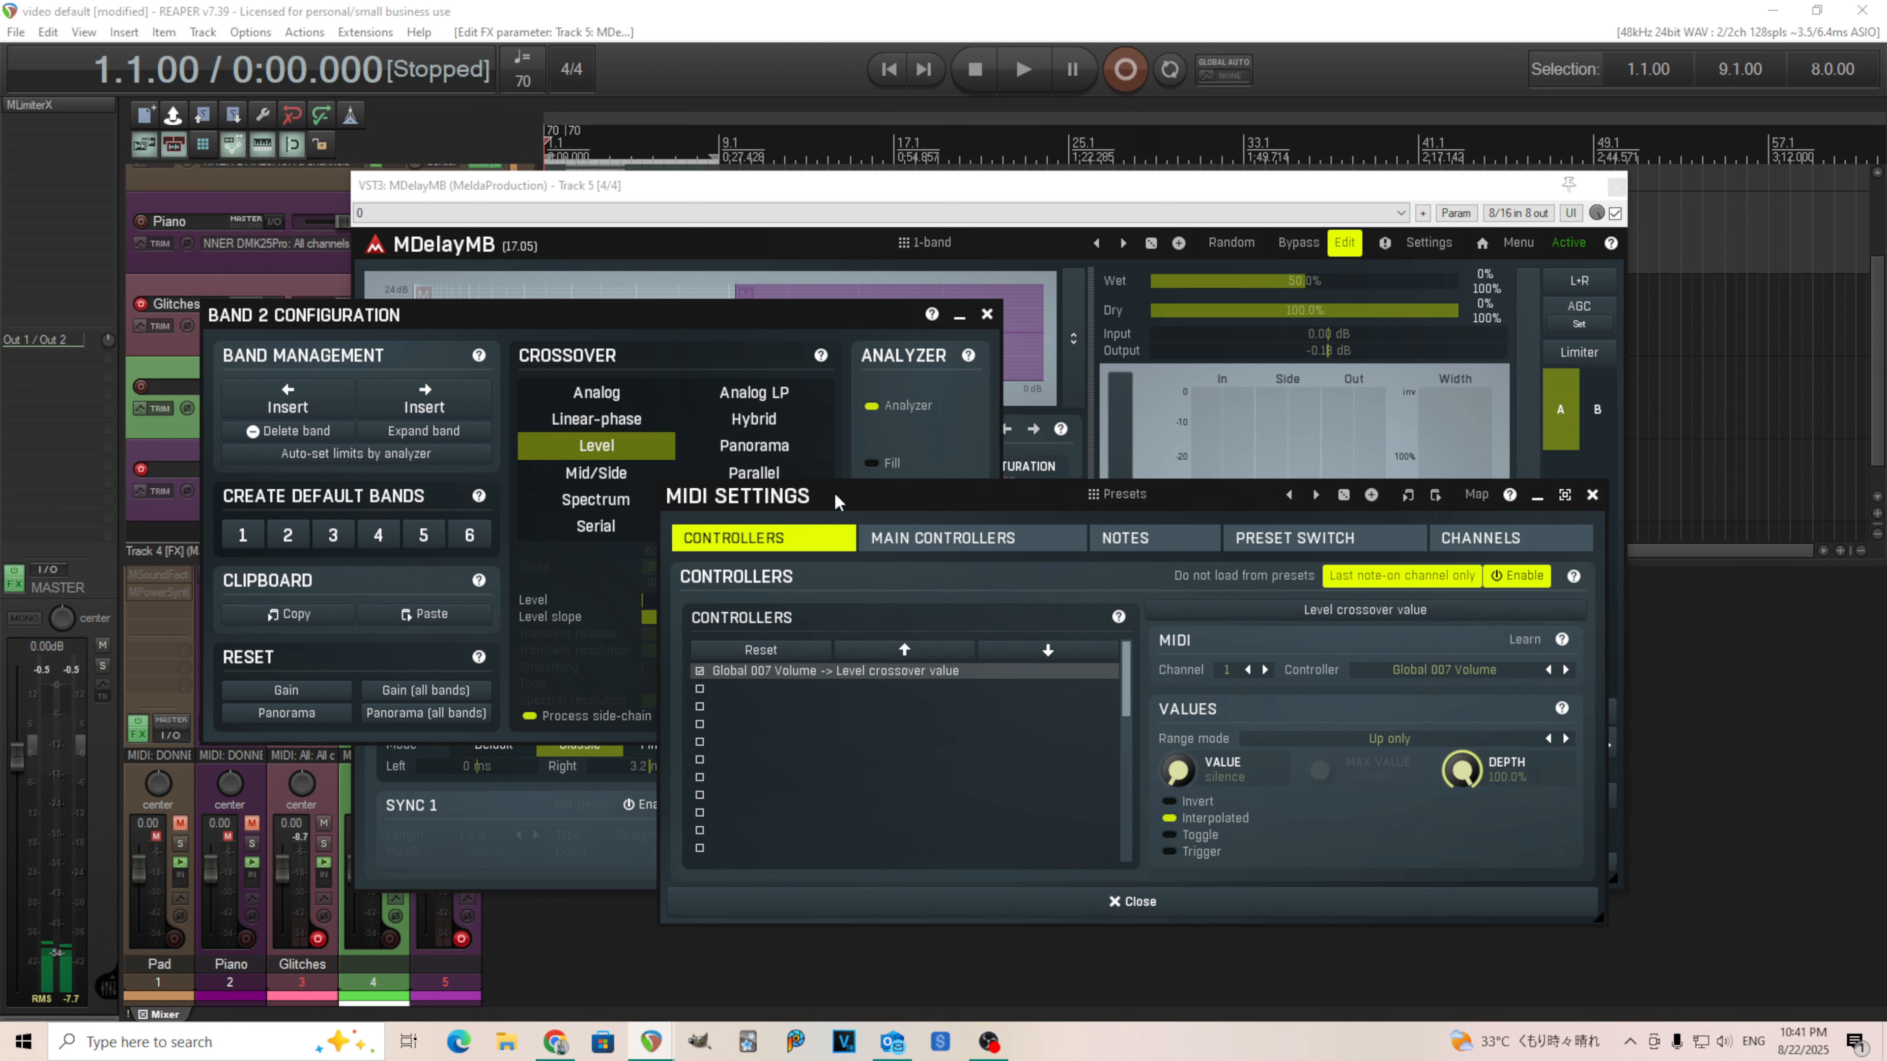
left_click(1590, 497)
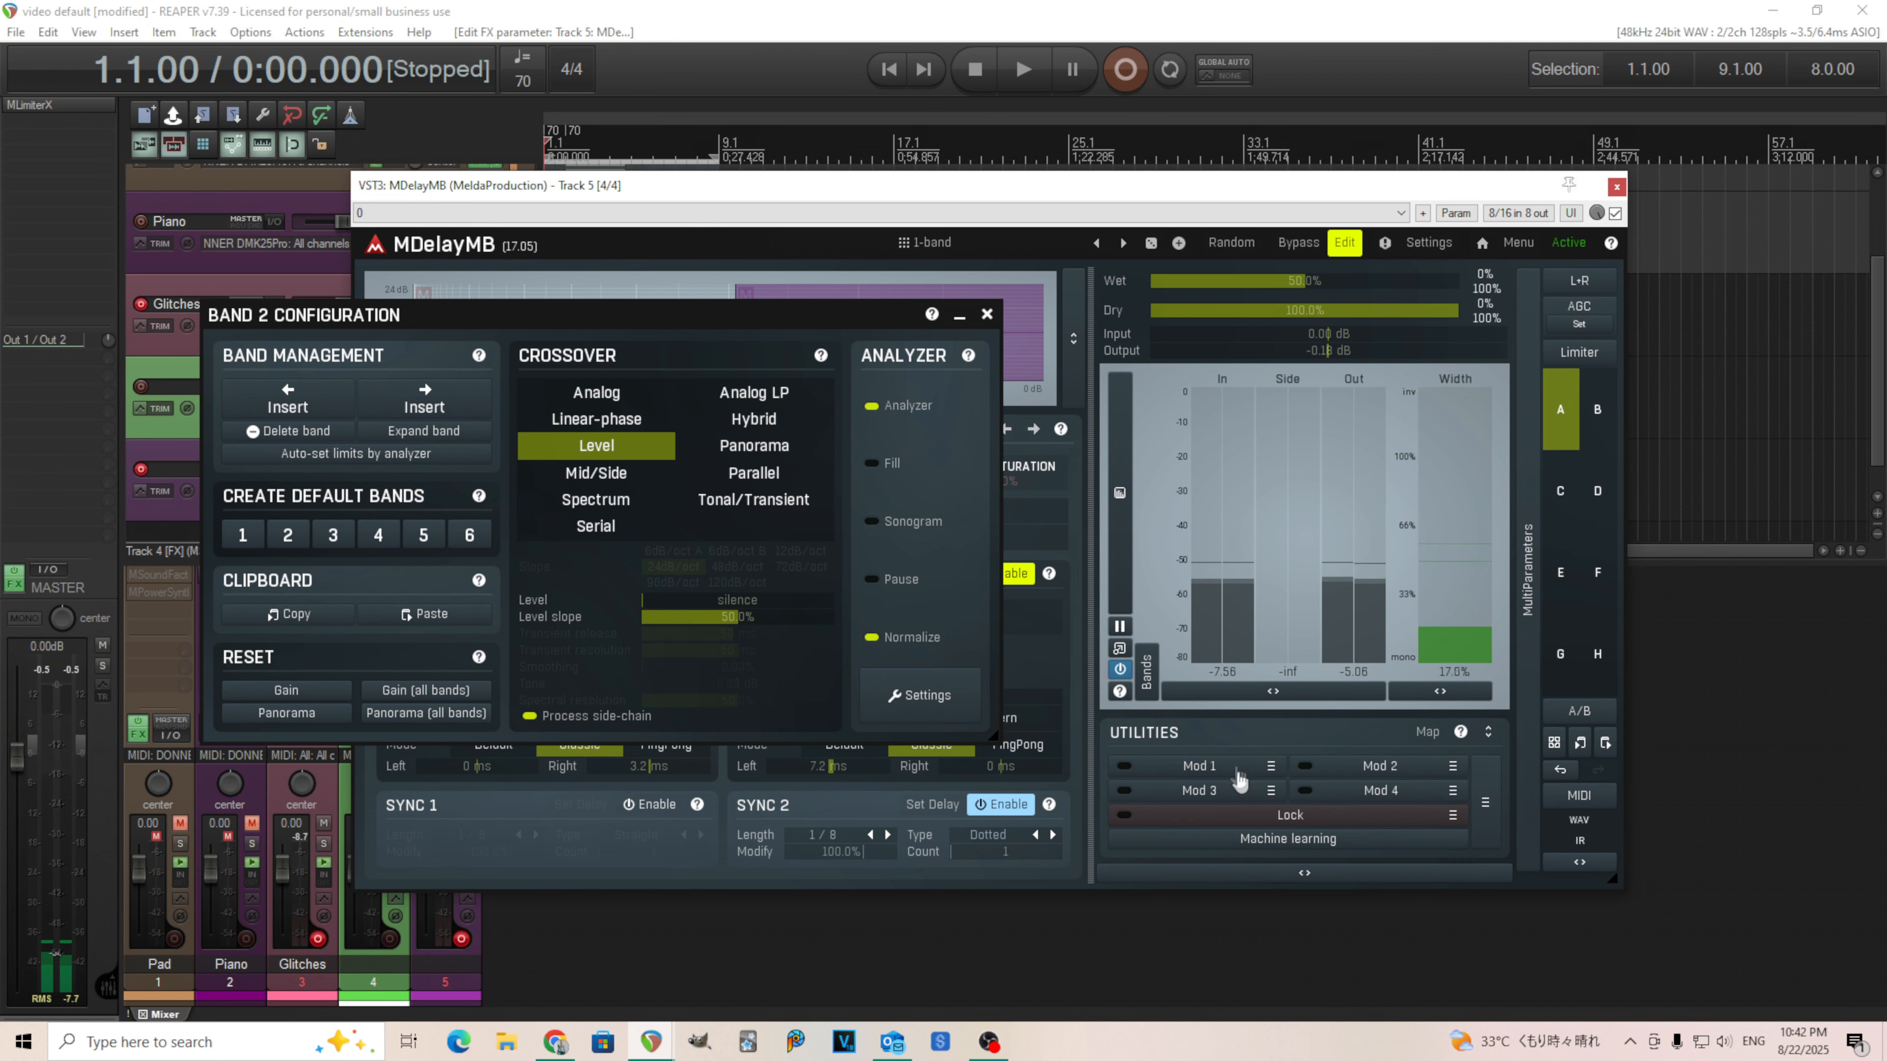
Step: Review Modulator 1's follower, envelope, random and pitch modes, return it to normal mode, and close the modulator and Band 2 configuration
left_click(1199, 766)
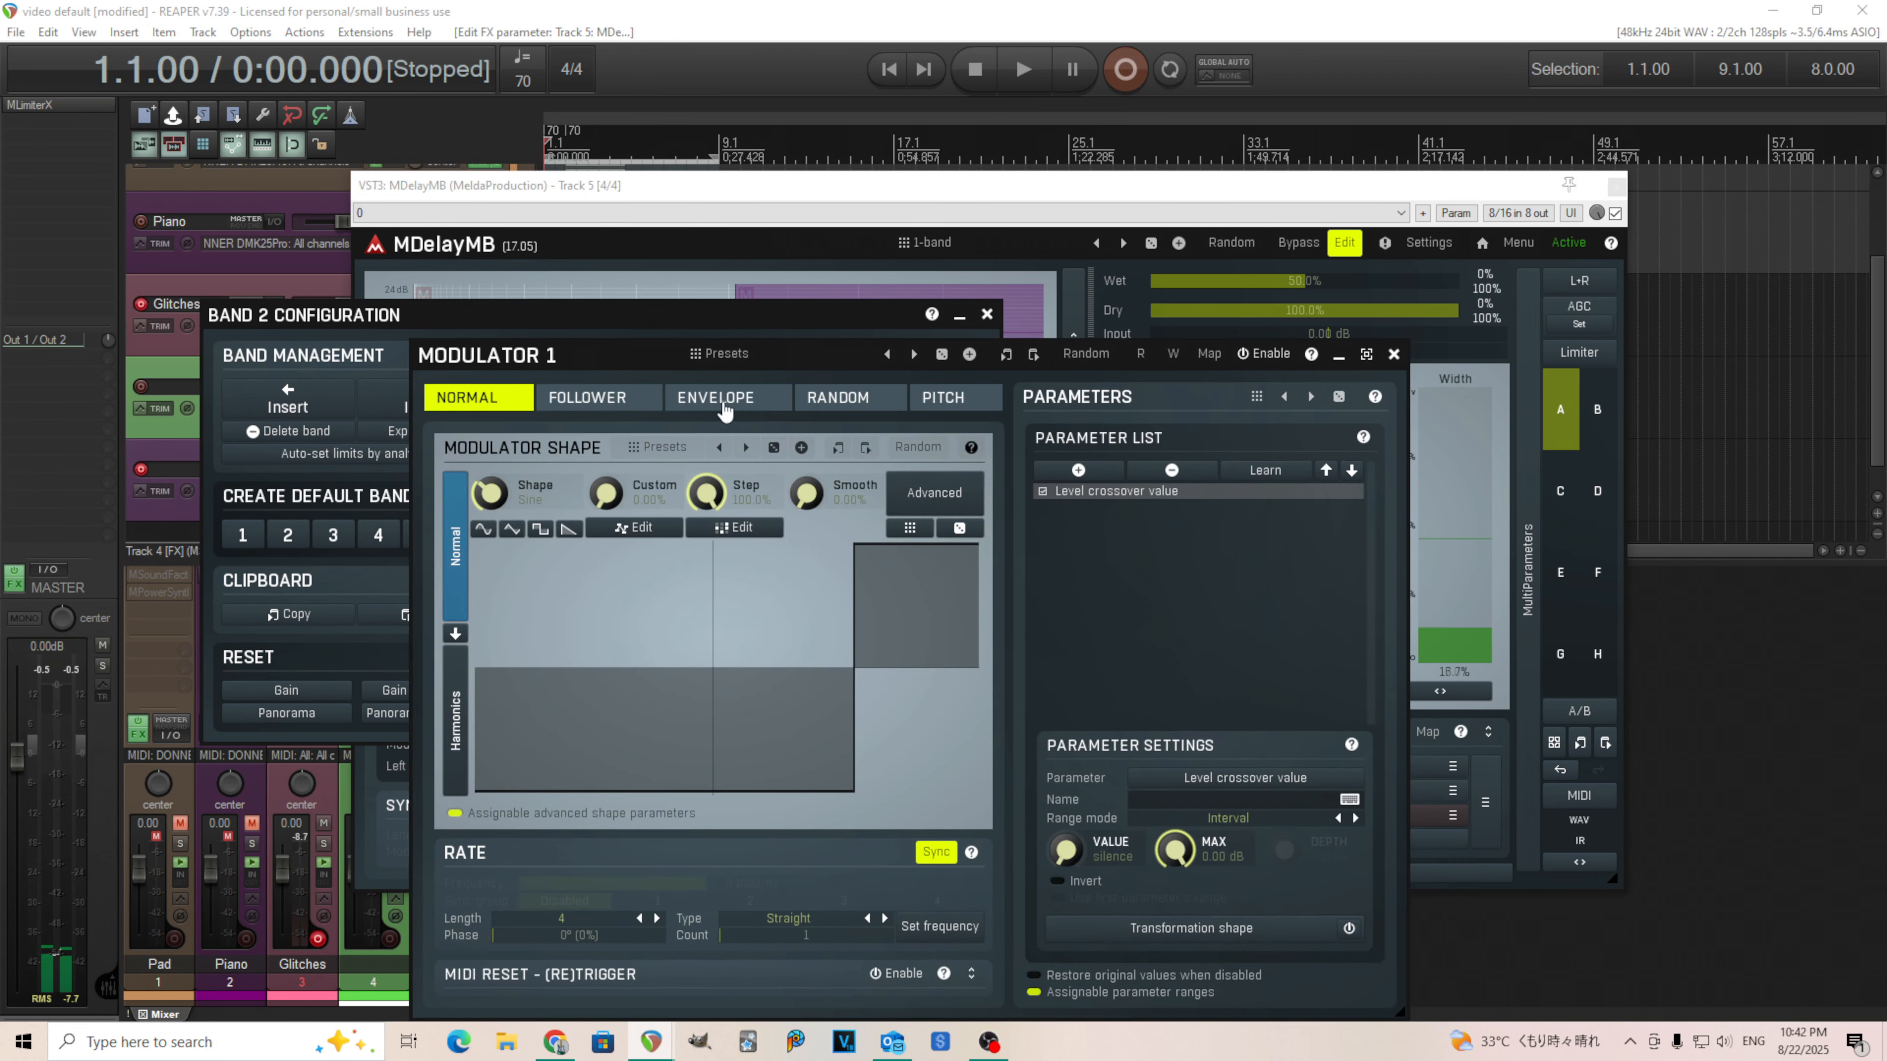
left_click(620, 401)
left_click(702, 404)
left_click(862, 401)
left_click(981, 405)
left_click(884, 415)
left_click(775, 409)
left_click(622, 413)
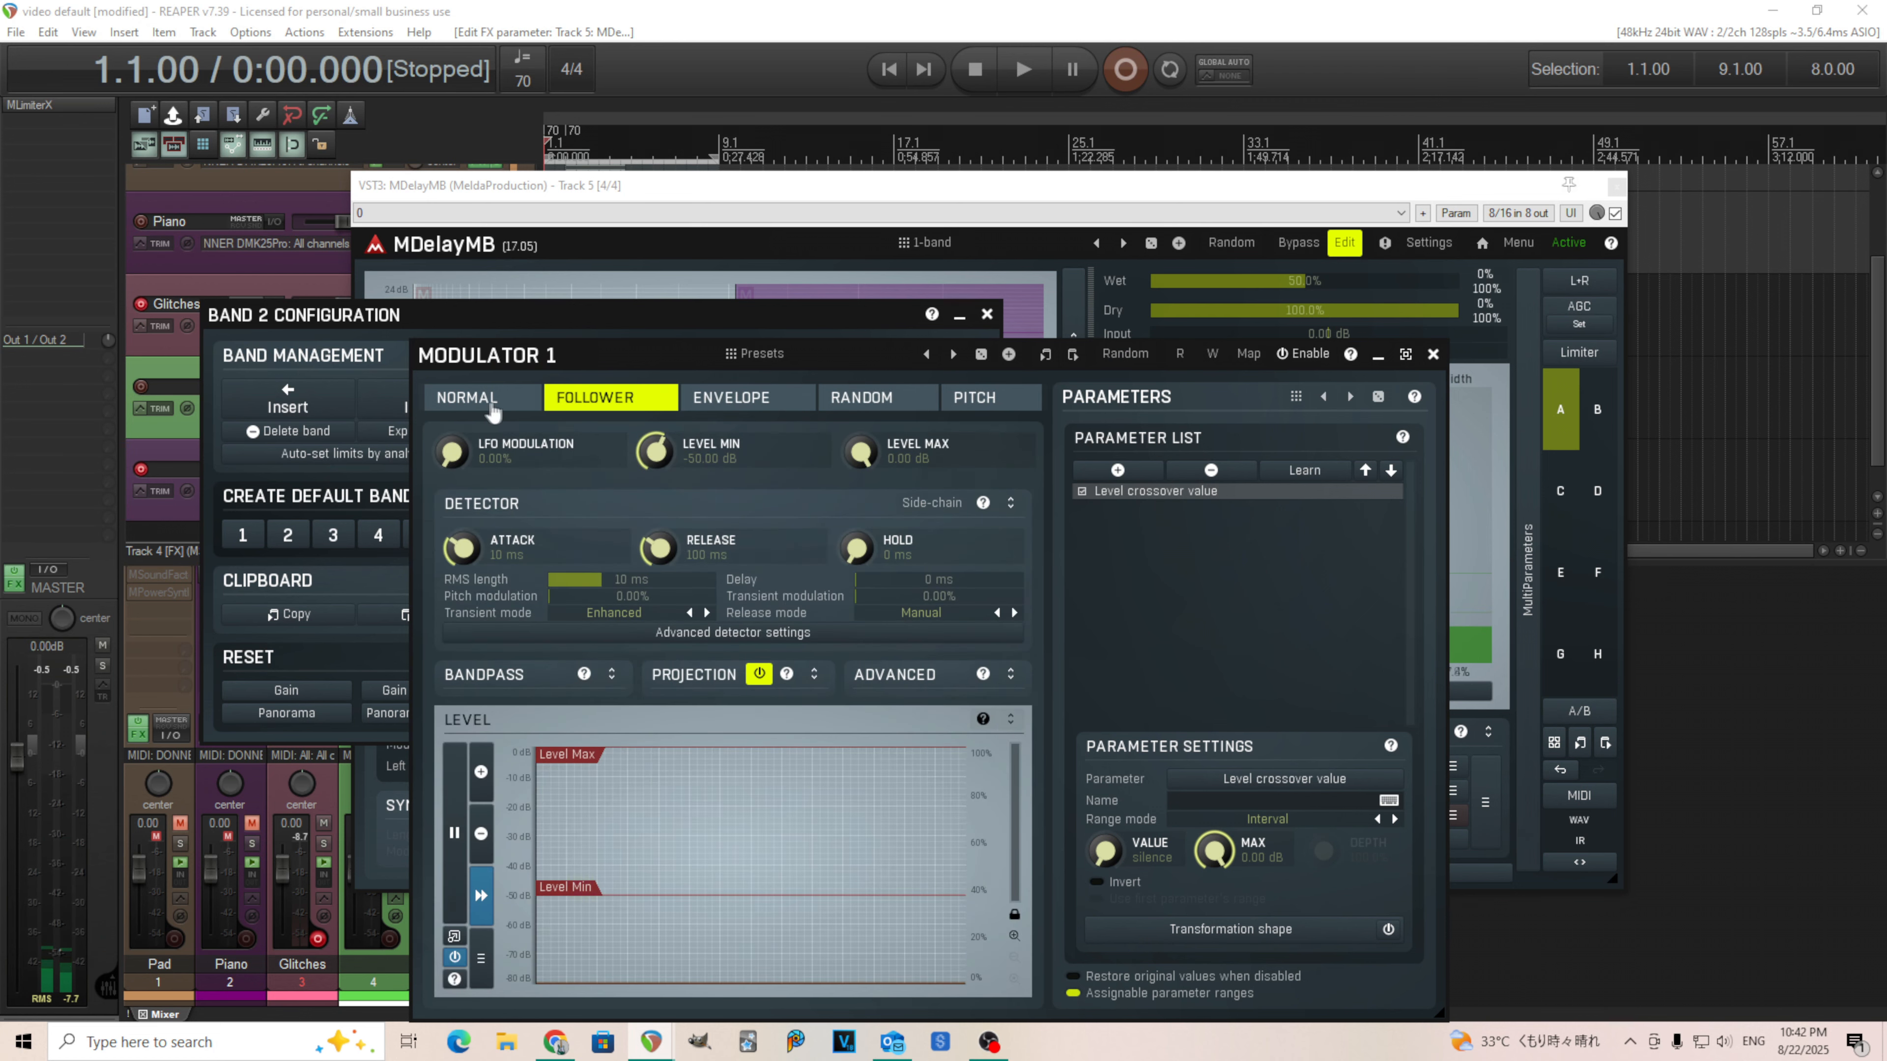
left_click(494, 413)
left_click(1434, 355)
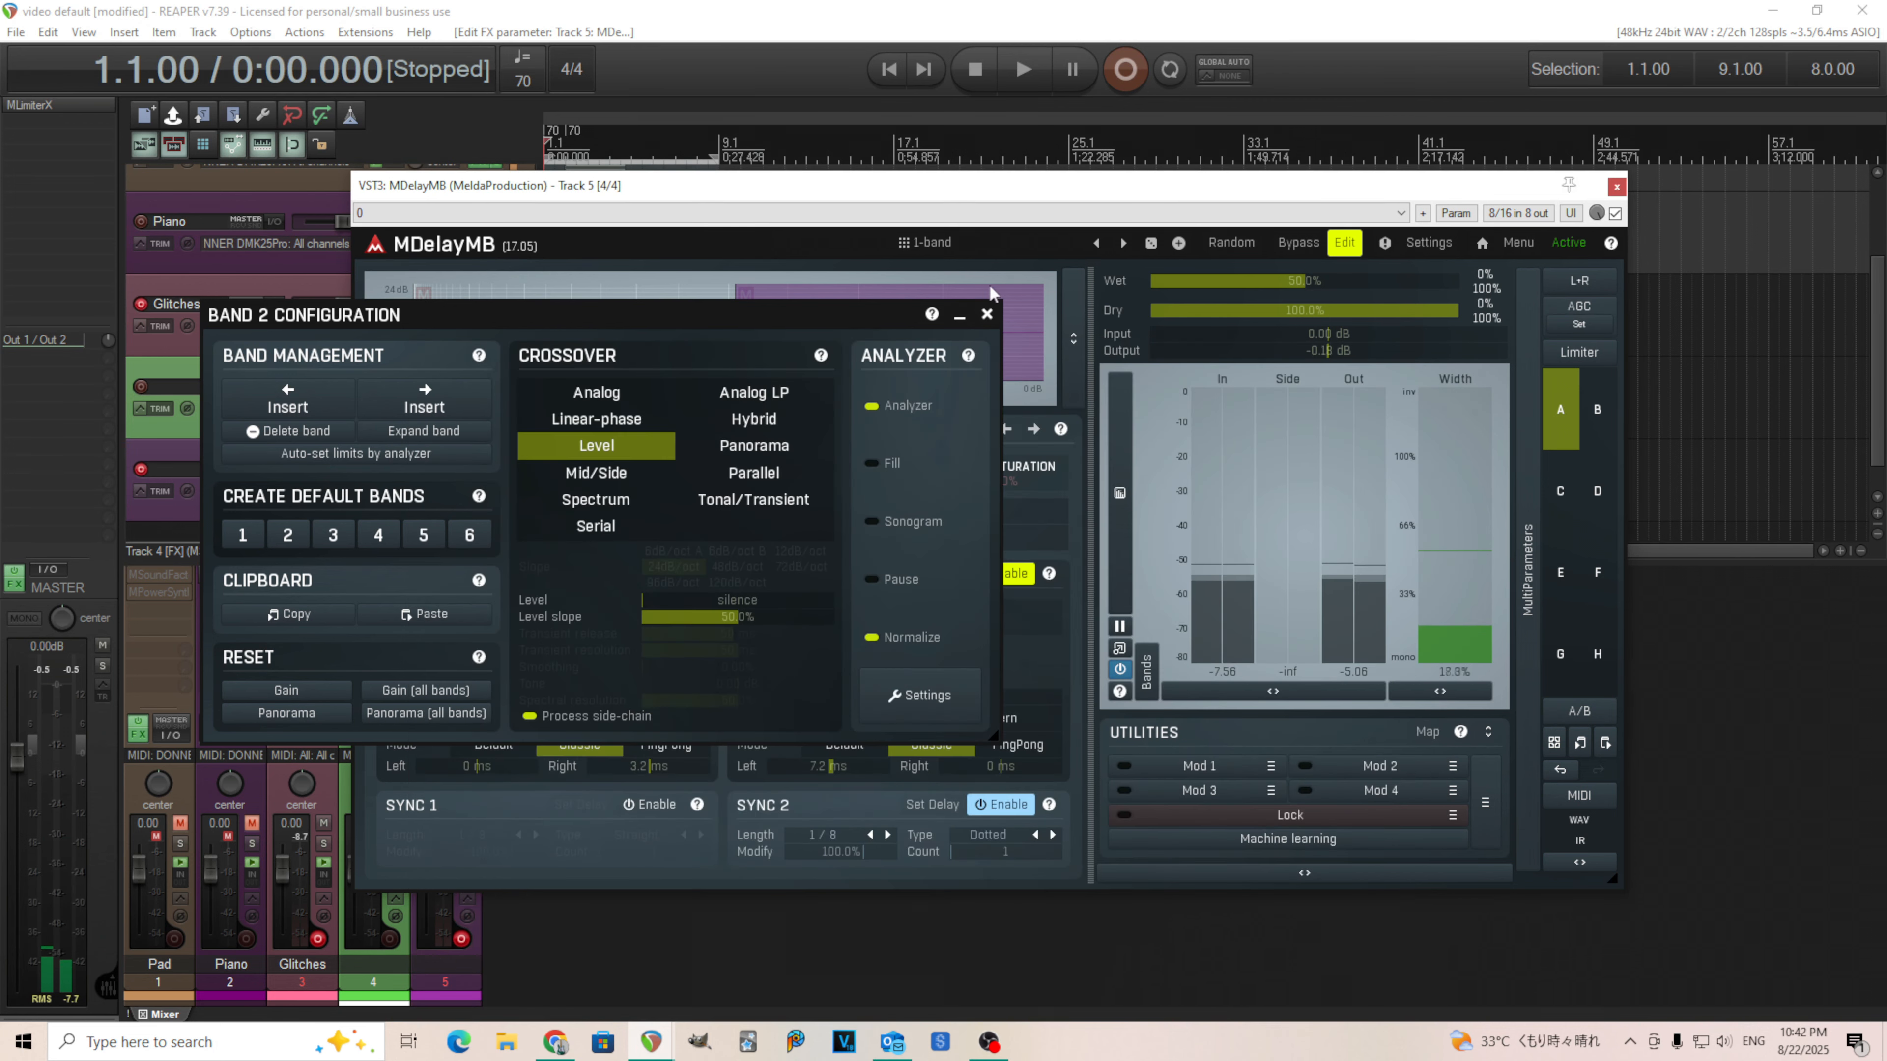
left_click(987, 315)
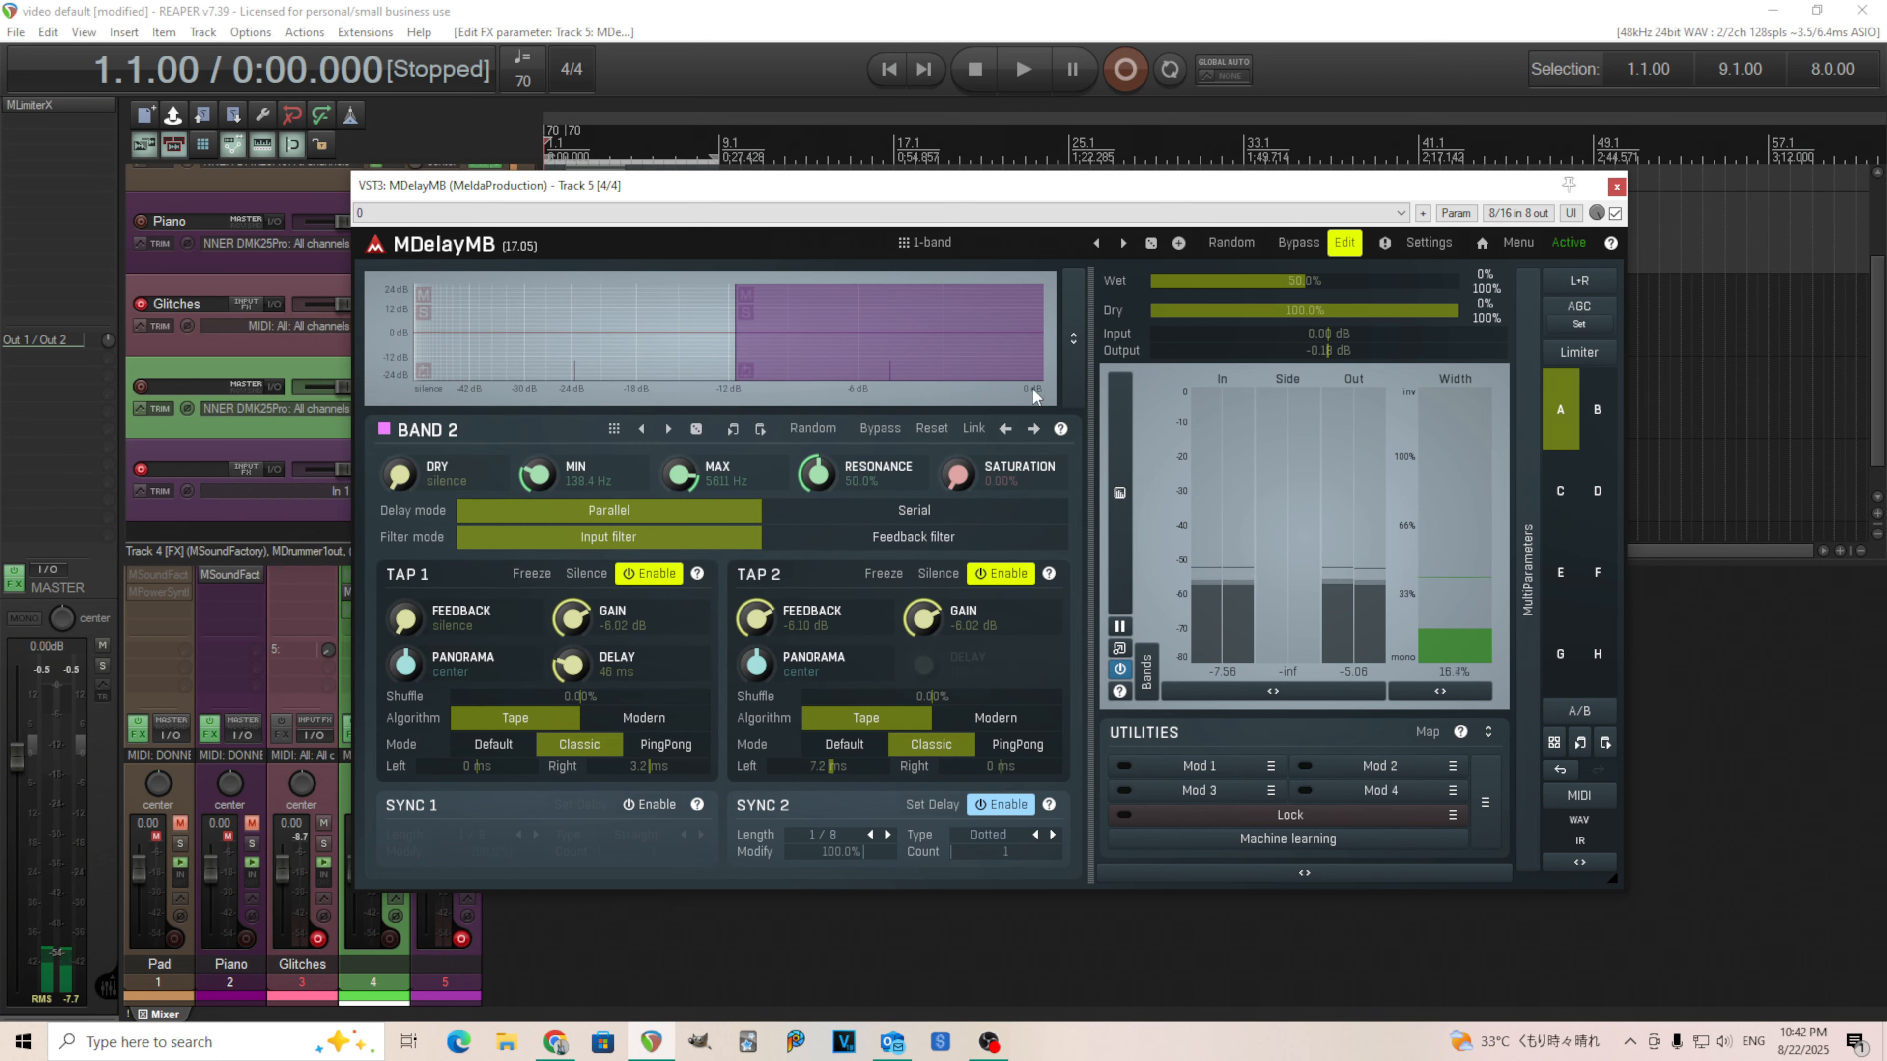